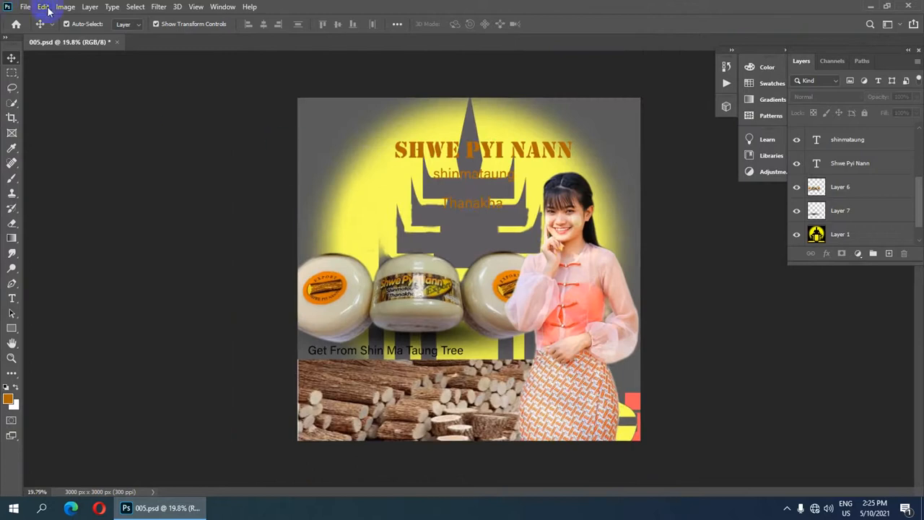
Open the files 002.jpg and 003.psd together from the Desktop folder.
click(26, 7)
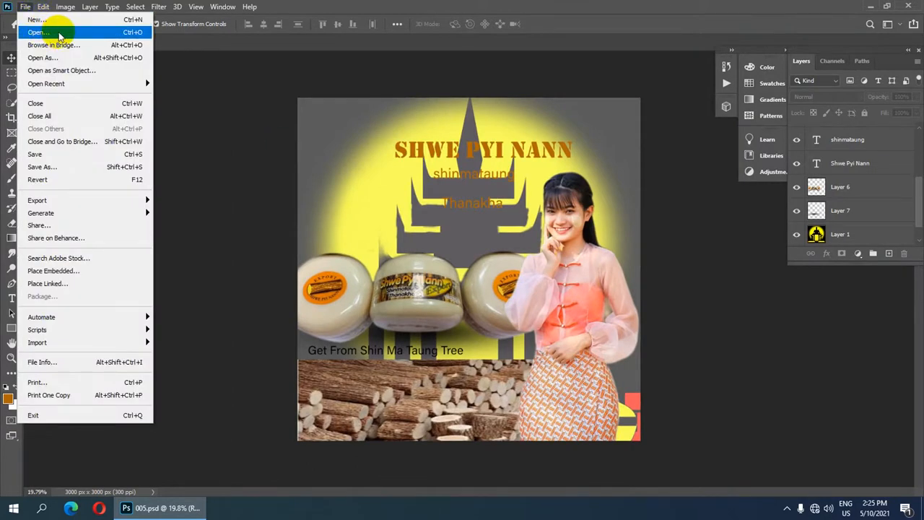
click(38, 32)
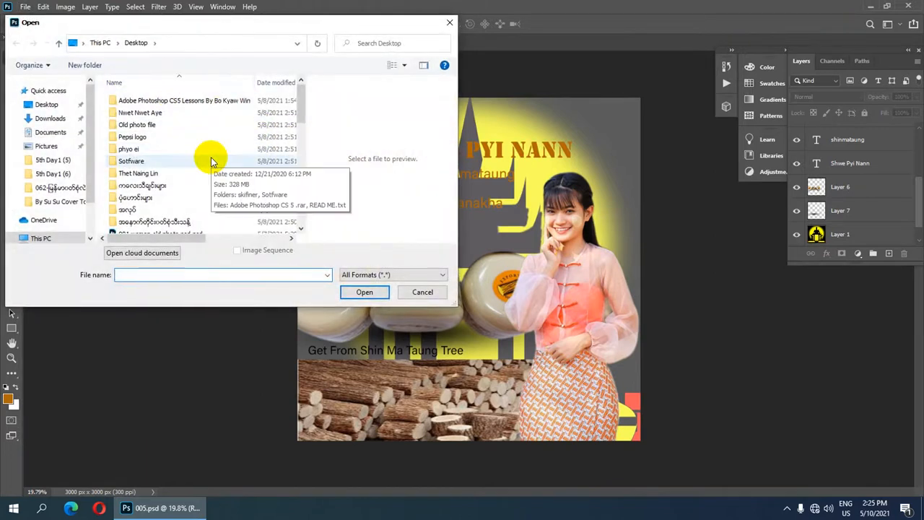
scroll(212, 165, down, 2)
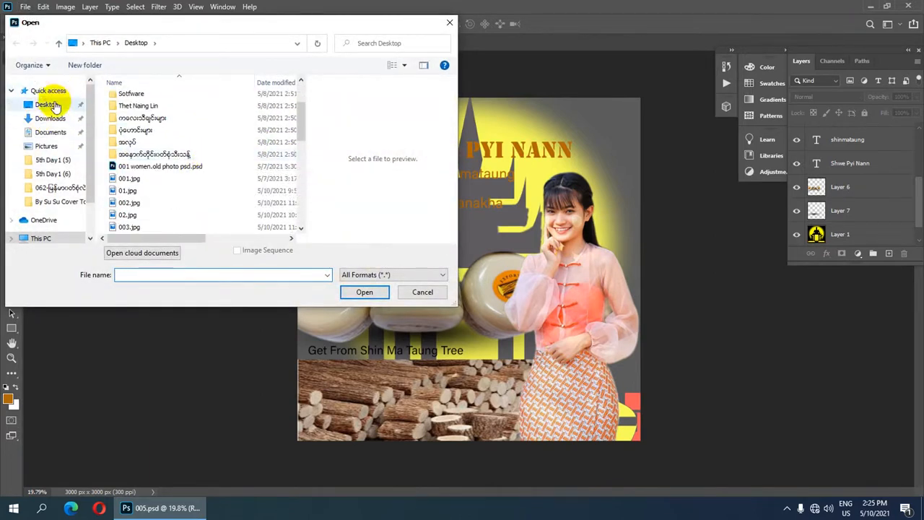
click(52, 106)
scroll(208, 138, down, 3)
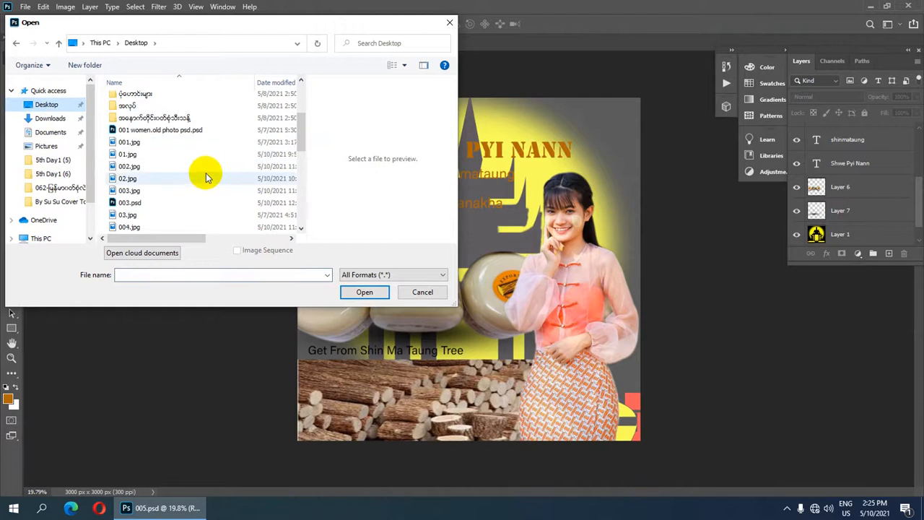
click(190, 167)
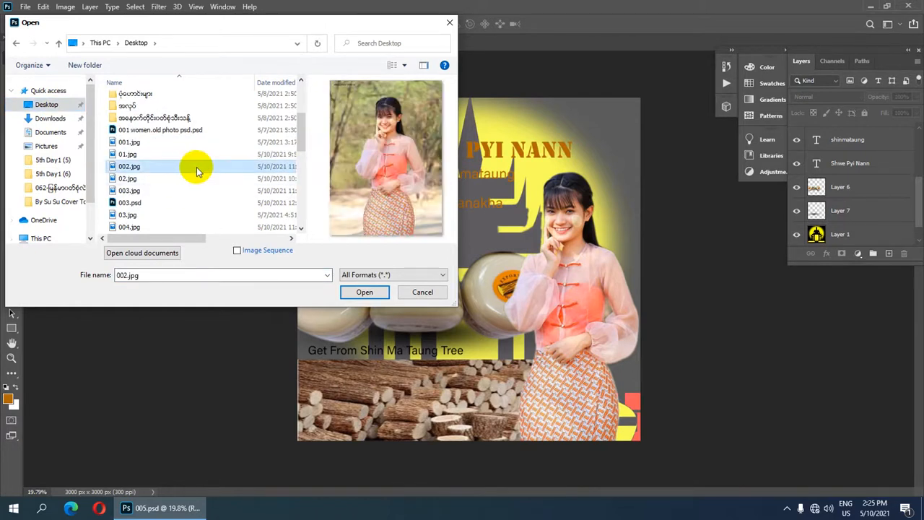
ctrl+click(166, 203)
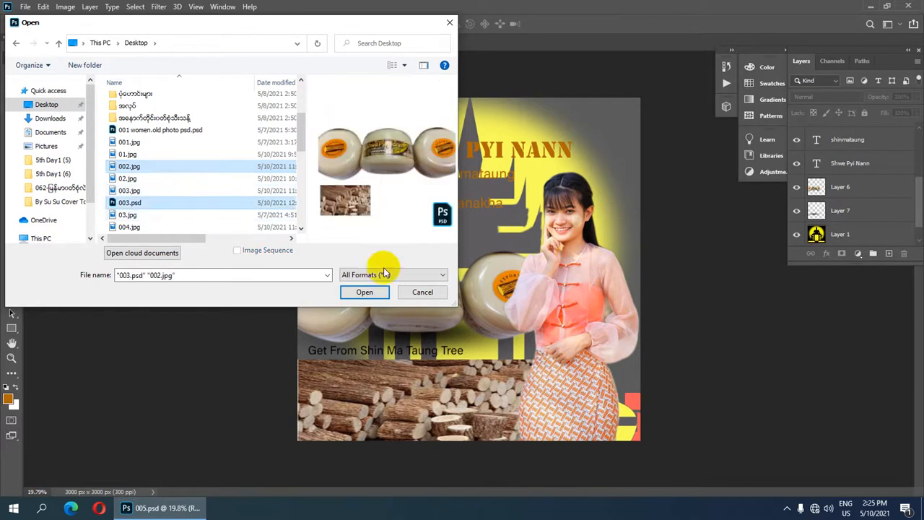
click(366, 292)
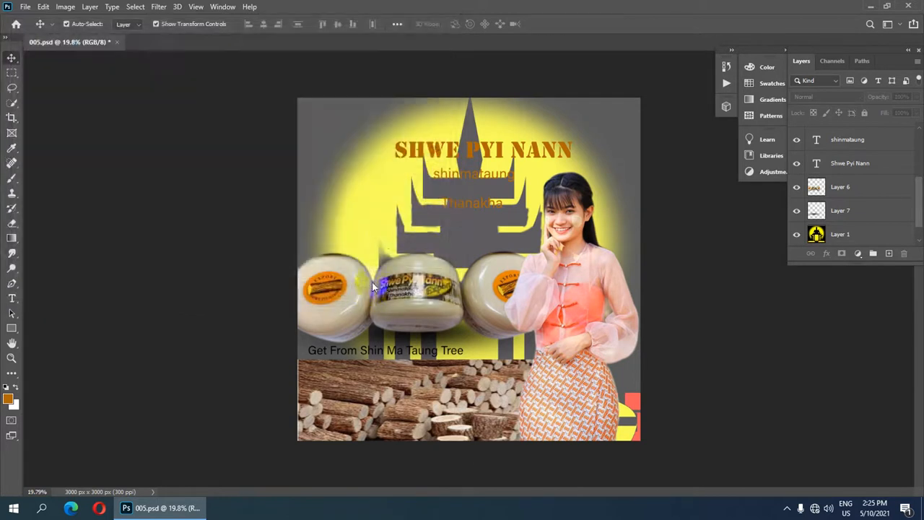
Switch to the 002.jpg photo and crop it to the 2:3 (4:6) ratio.
click(166, 41)
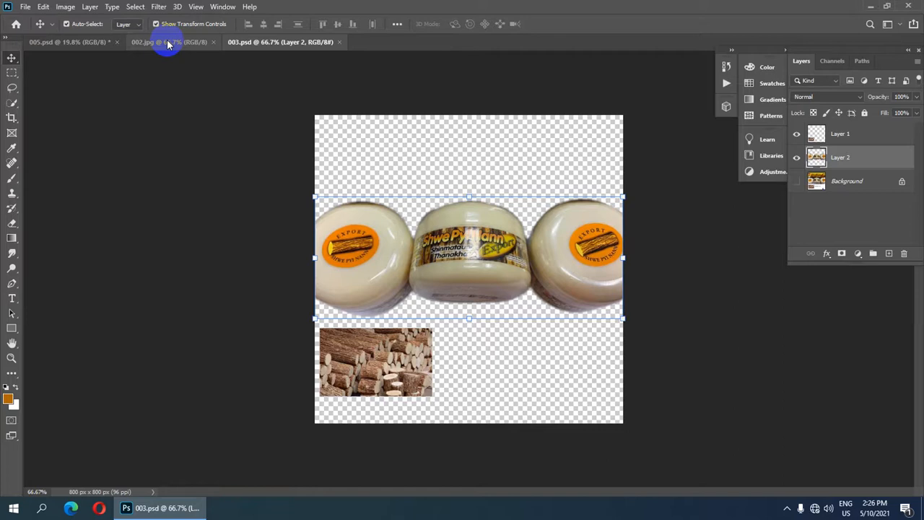
click(165, 44)
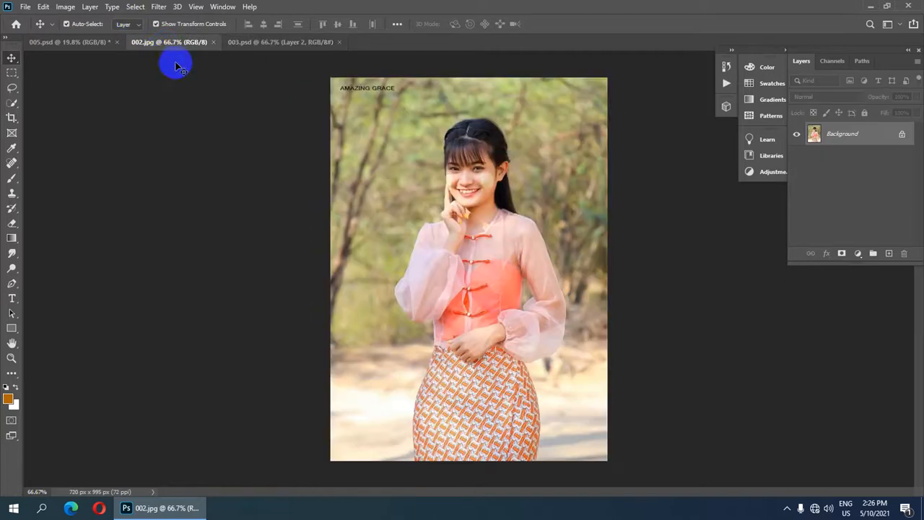
scroll(428, 241, up, 1)
scroll(435, 235, down, 1)
scroll(433, 224, up, 1)
scroll(442, 236, down, 2)
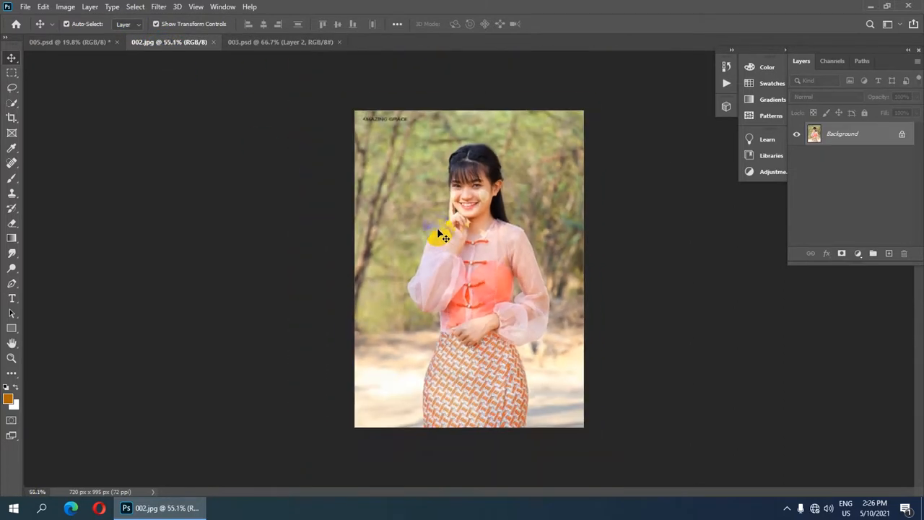
scroll(443, 236, up, 2)
click(12, 117)
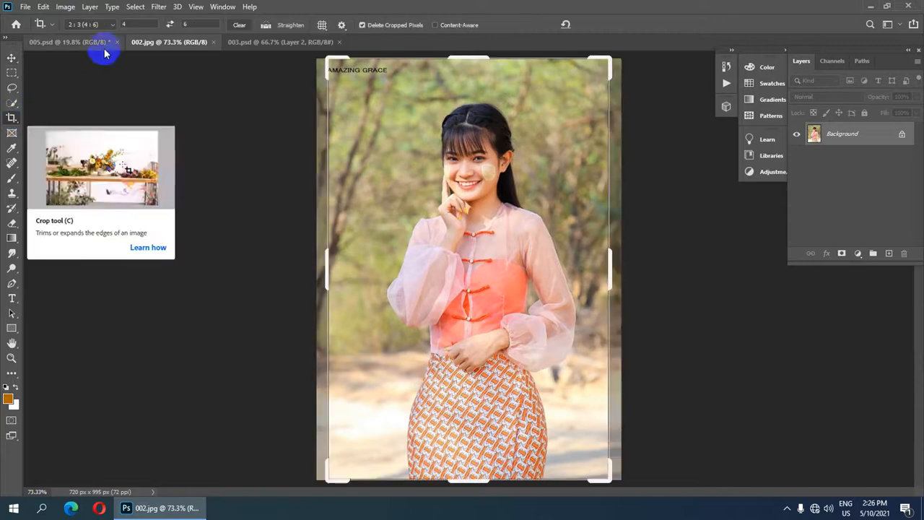
click(362, 155)
key(Return)
Start a Pen tool path at the photo's lower edge and curve it up the skirt's left outline to the hip.
scroll(448, 180, down, 3)
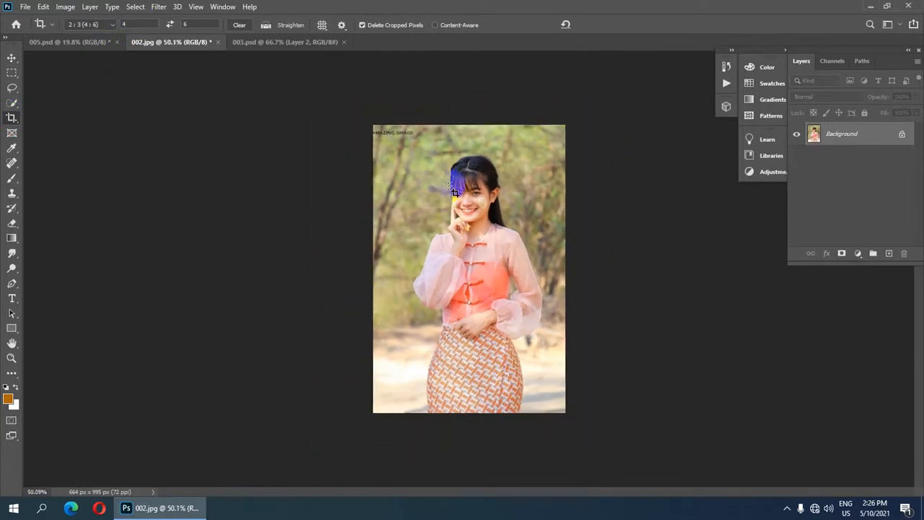
scroll(453, 206, up, 5)
scroll(457, 211, up, 2)
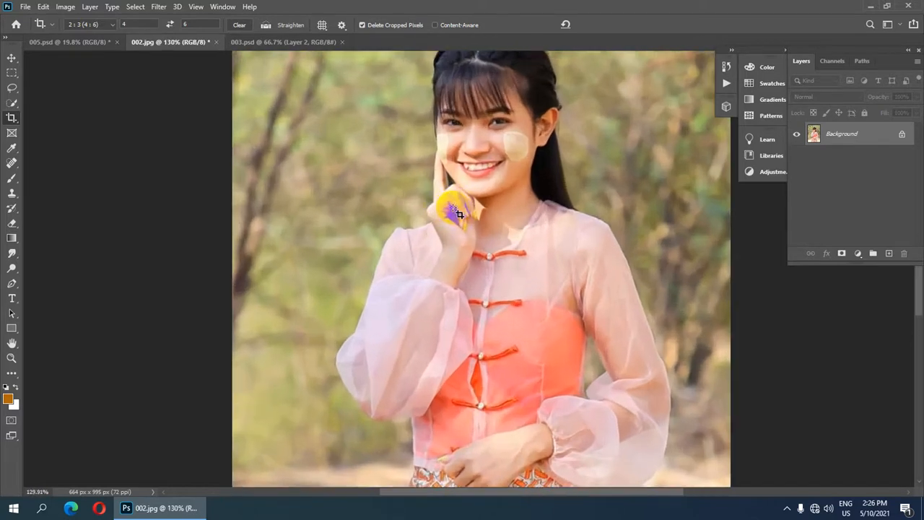
click(16, 285)
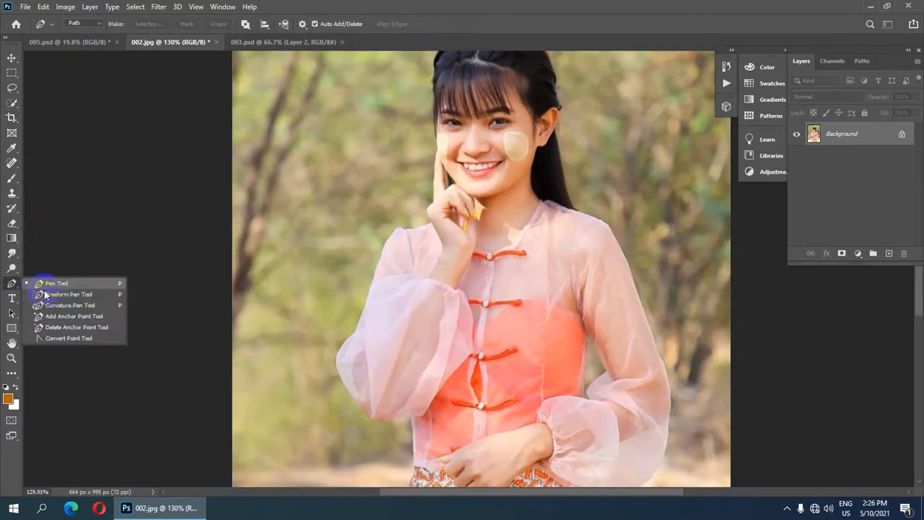
click(72, 282)
scroll(458, 279, up, 2)
drag(457, 279, 468, 131)
scroll(453, 355, down, 3)
scroll(457, 402, down, 1)
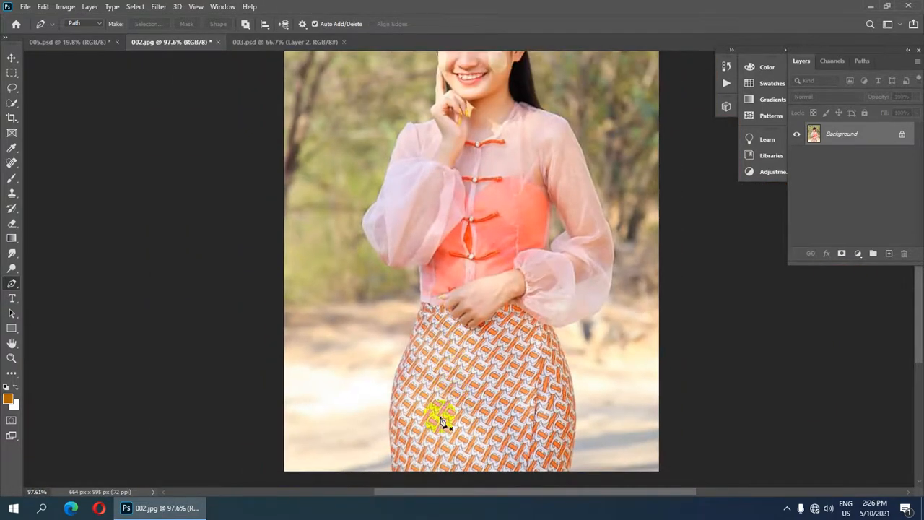
scroll(442, 446, up, 2)
scroll(440, 392, down, 3)
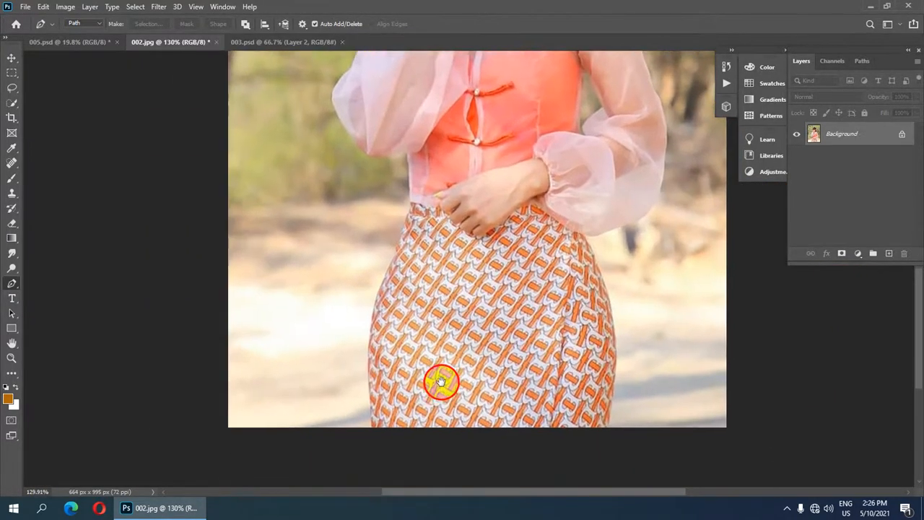
click(367, 383)
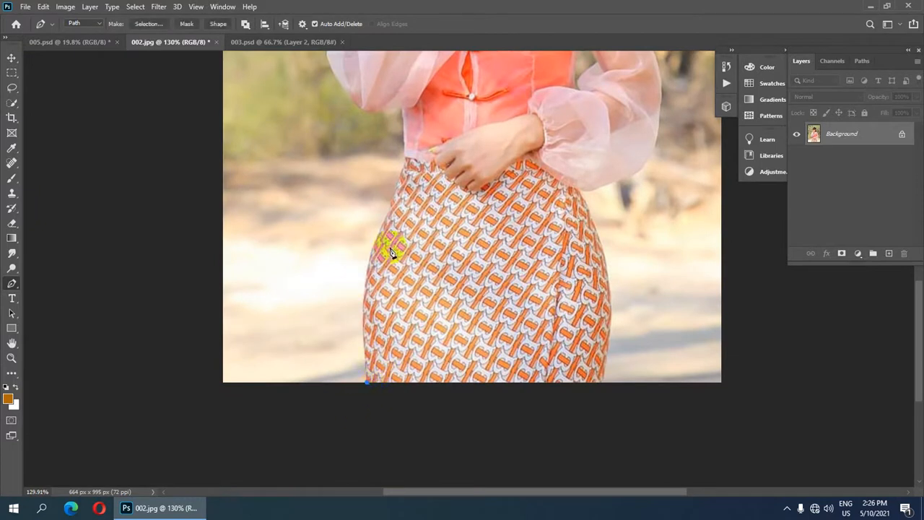
drag(379, 231, 404, 186)
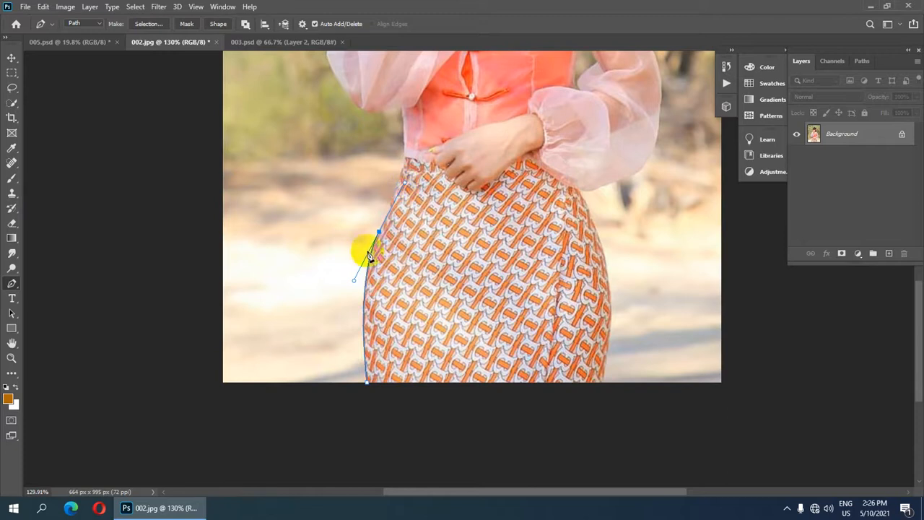
Continue the path up past the waist to the blouse and along the underside of the left puffed sleeve.
scroll(458, 282, up, 3)
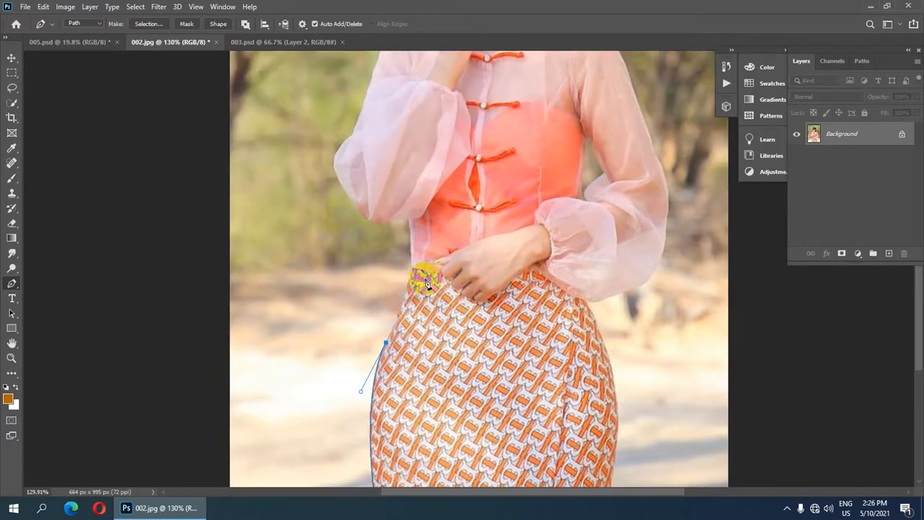
drag(411, 254, 404, 237)
scroll(415, 256, up, 2)
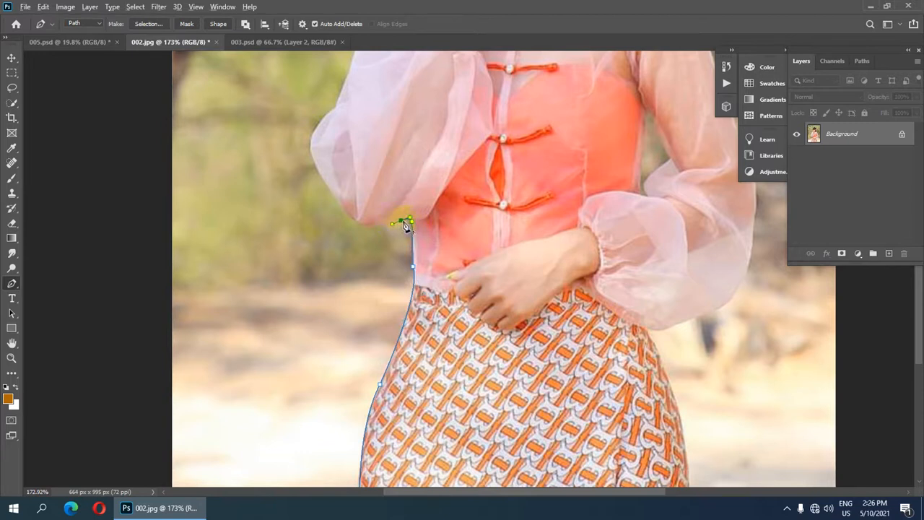
drag(338, 202, 325, 163)
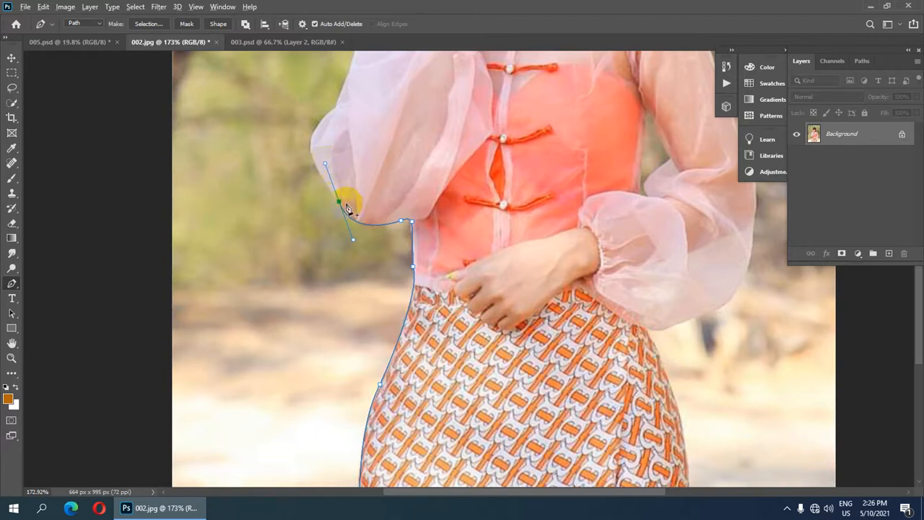
Trace the outer edge of the left puffed sleeve up to the upper arm, making its anchor points corners where the outline changes direction.
drag(469, 109, 469, 209)
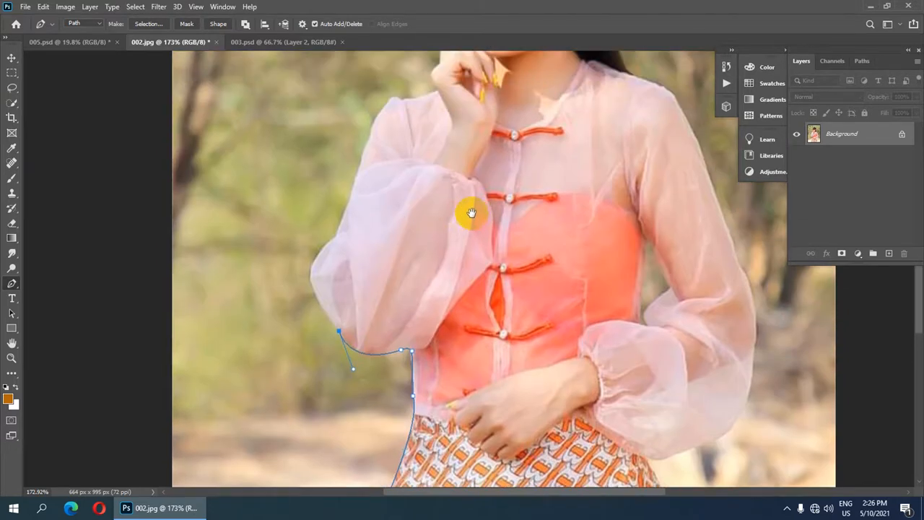
drag(326, 245, 347, 173)
alt+click(325, 245)
alt+click(346, 204)
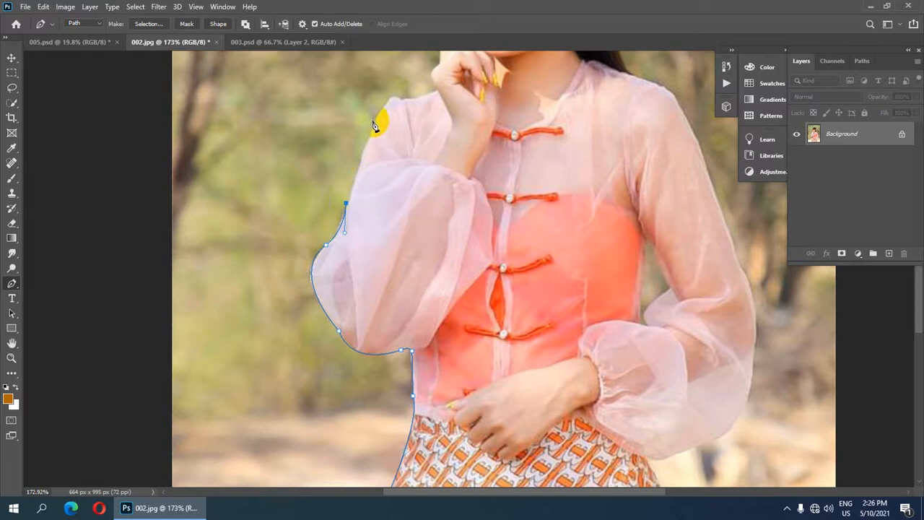
click(375, 114)
Extend the path over the left shoulder and around the knuckles of the raised hand.
drag(429, 123, 406, 206)
scroll(371, 197, up, 1)
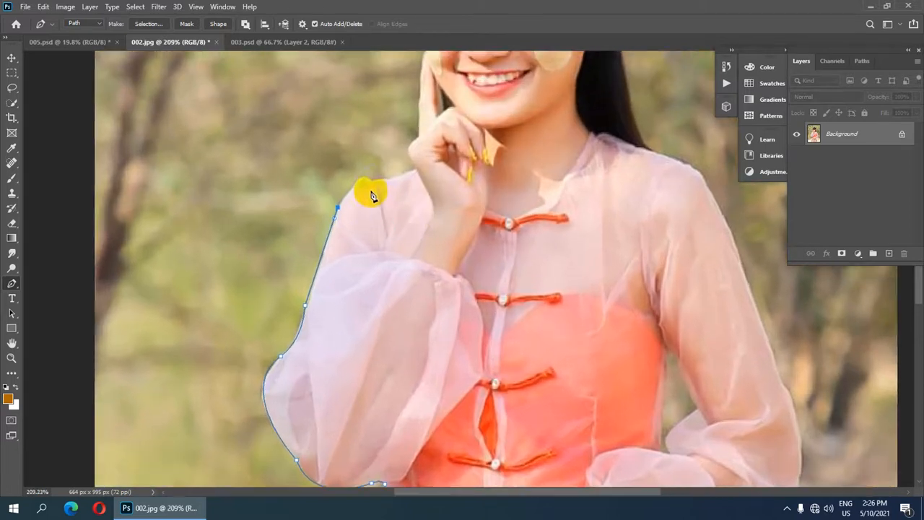
drag(372, 181, 379, 187)
click(411, 171)
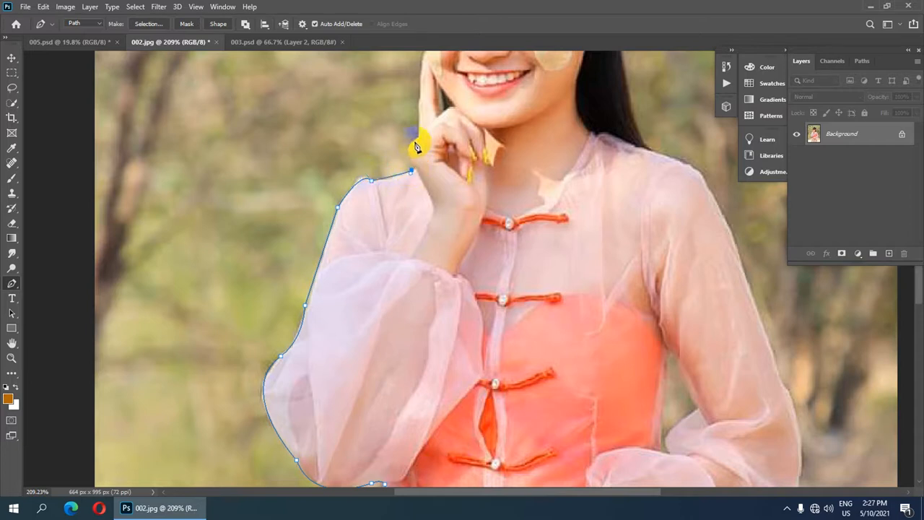
drag(416, 139, 429, 131)
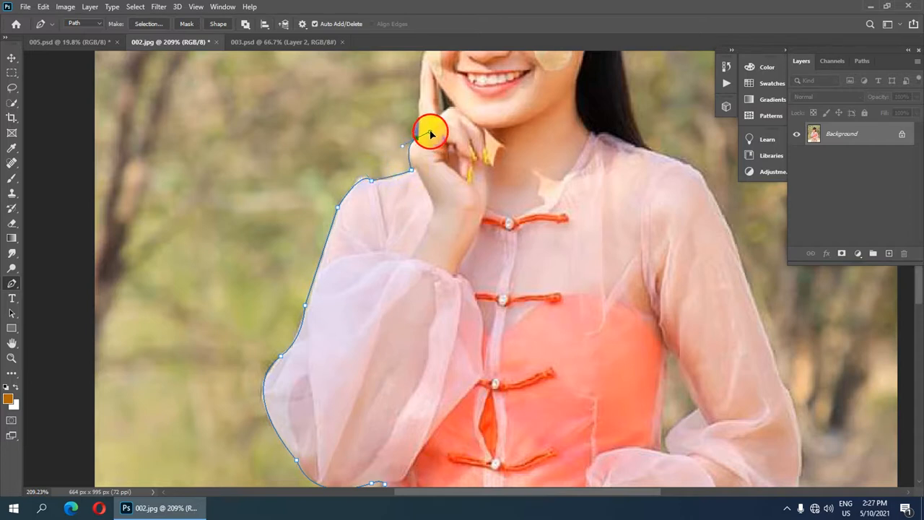
Trace the raised finger, the left side of the face and the hair up to the upper left of the head.
scroll(418, 147, up, 3)
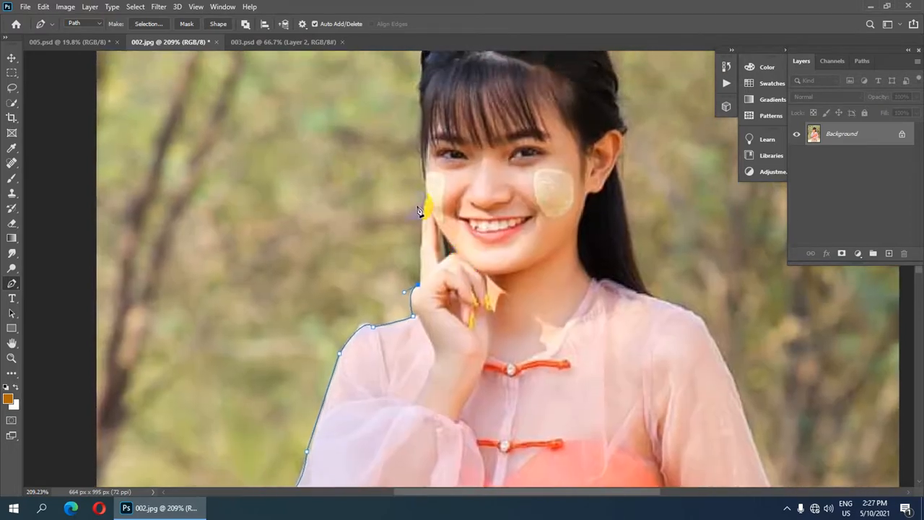
click(425, 210)
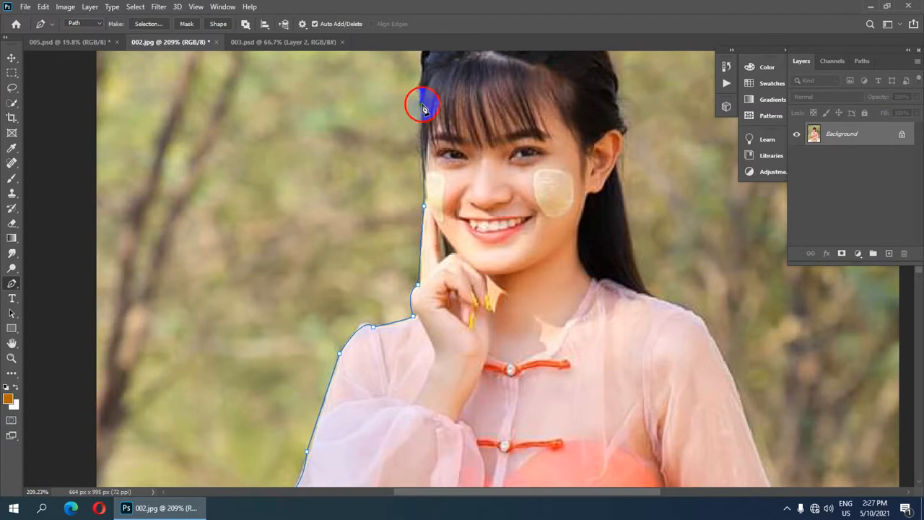
scroll(481, 130, up, 4)
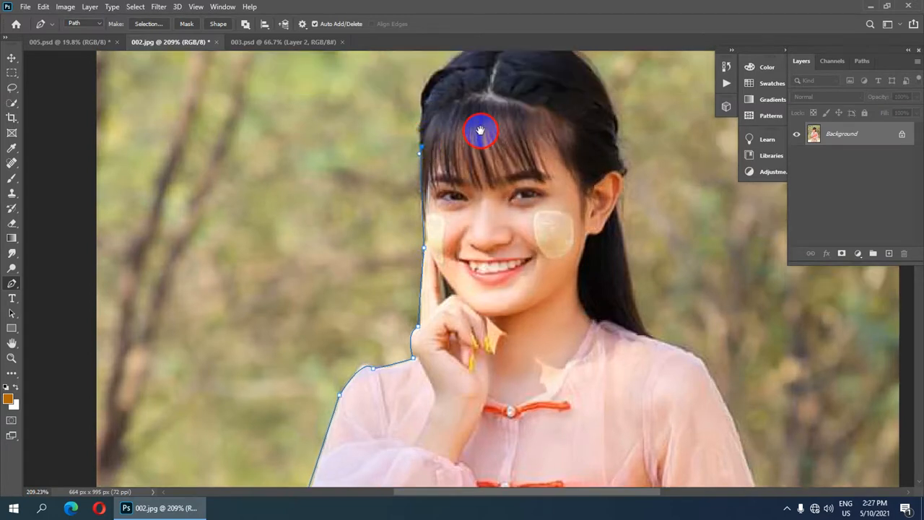
drag(453, 208, 484, 202)
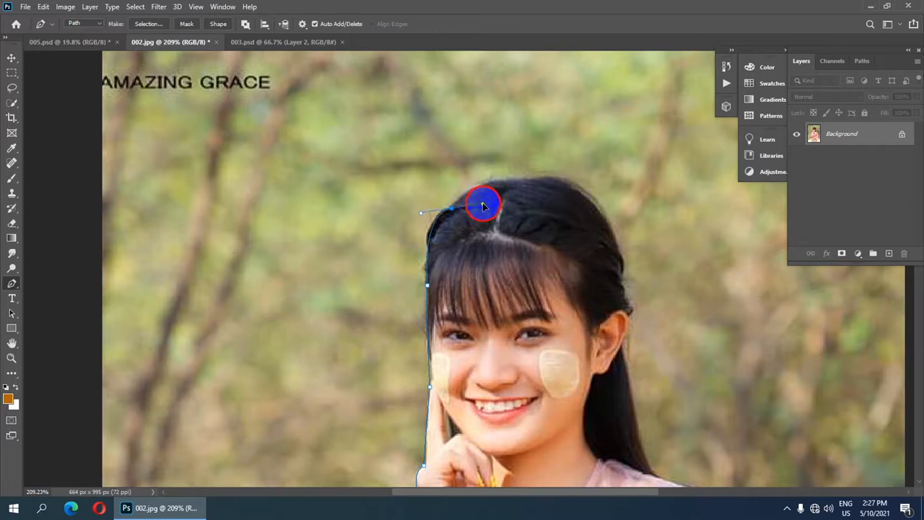
click(451, 208)
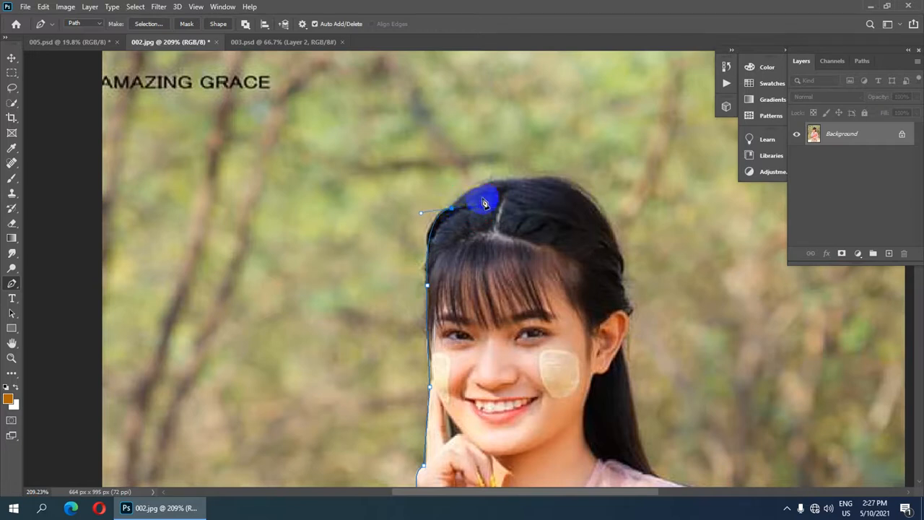
Curve the path over the crown of the head and down the right side of the hair to just above the ear.
drag(559, 184, 648, 189)
click(557, 184)
scroll(553, 239, down, 3)
scroll(433, 197, right, 4)
drag(473, 168, 483, 248)
click(473, 160)
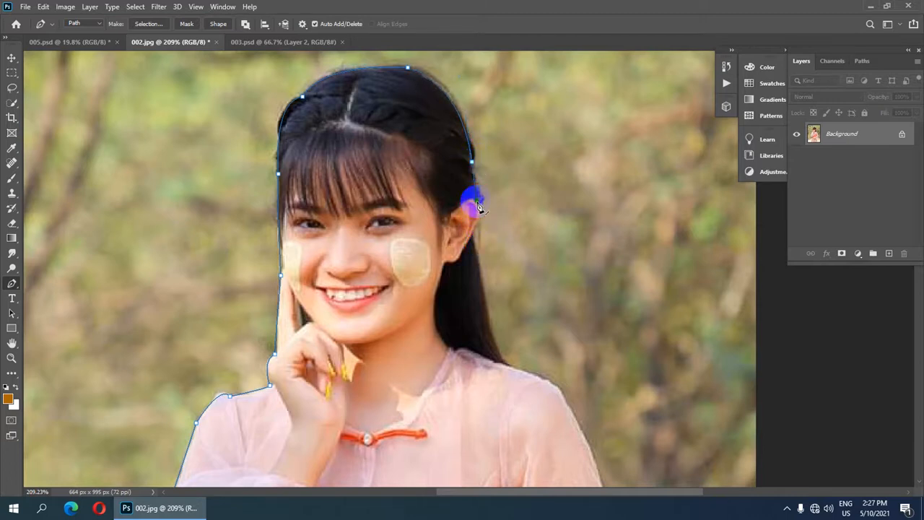
Continue the path past the ear, down the long hair and onto the top of the right shoulder.
drag(480, 217, 373, 130)
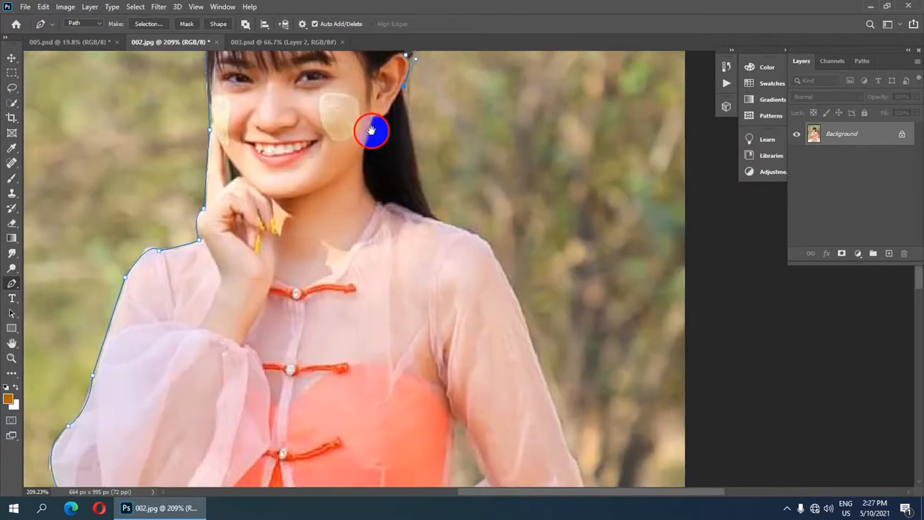
drag(420, 200, 438, 216)
alt+click(429, 209)
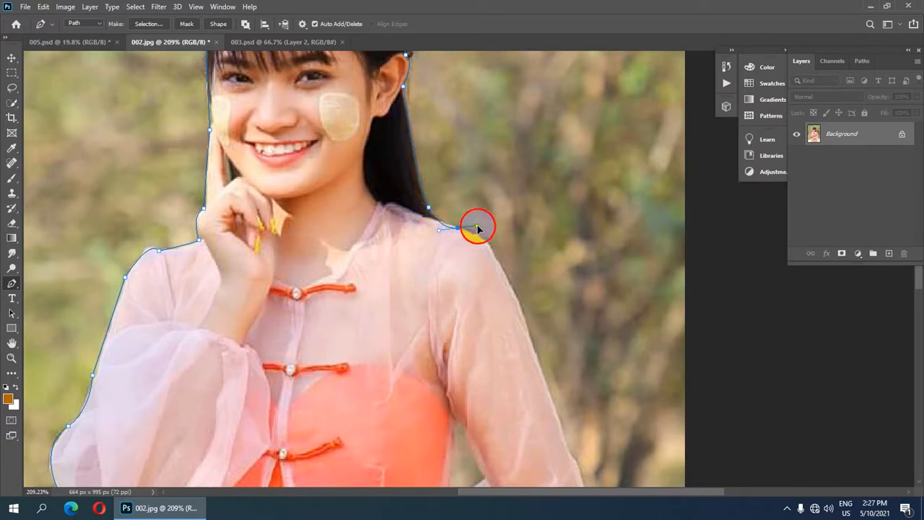
drag(488, 239, 459, 234)
drag(443, 279, 354, 152)
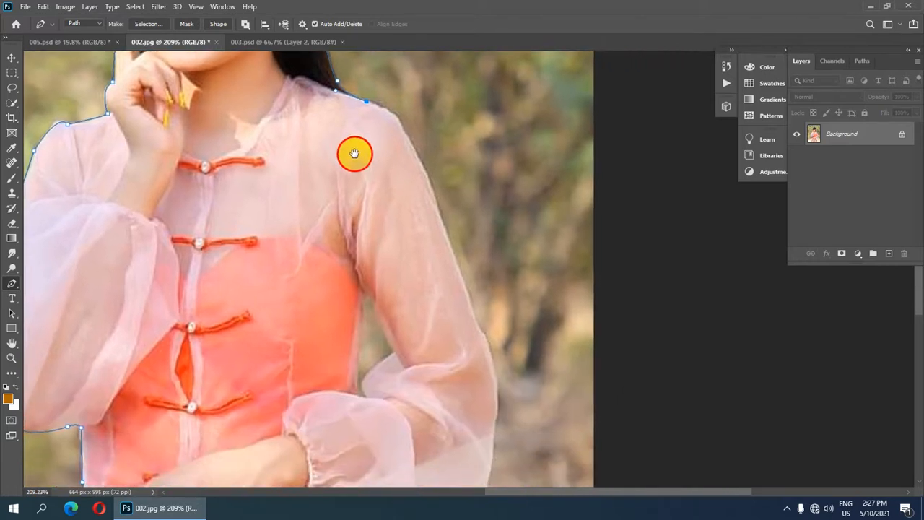
Extend the path from the right shoulder down the outer edge of the sheer sleeve to the forearm.
drag(422, 169, 440, 232)
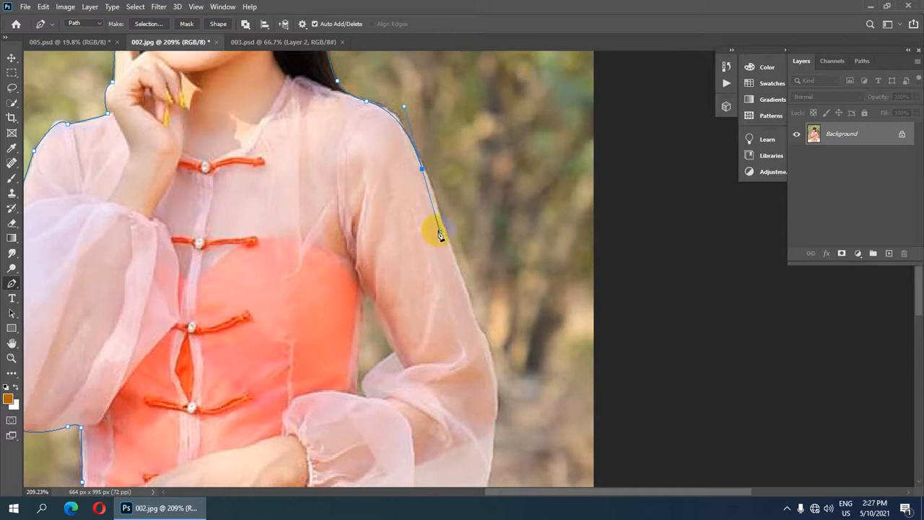
alt+click(423, 169)
drag(419, 264, 369, 149)
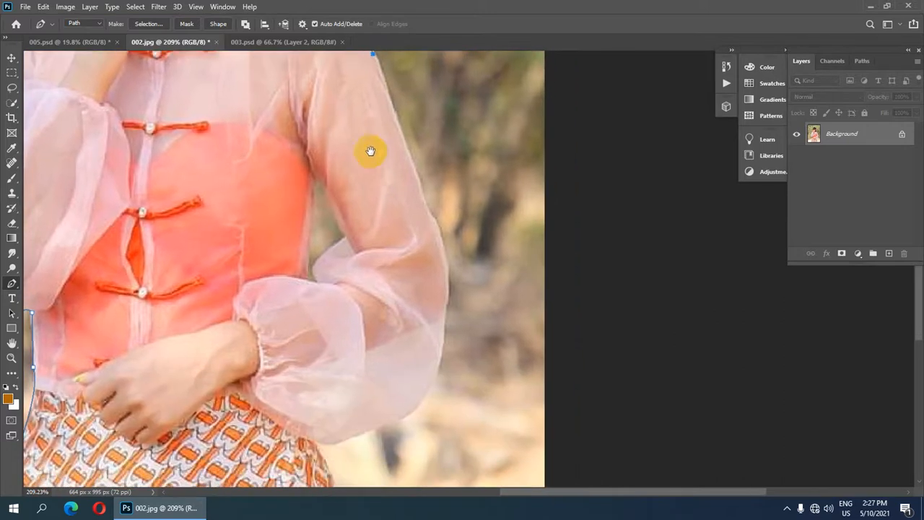
click(423, 193)
drag(445, 304, 433, 352)
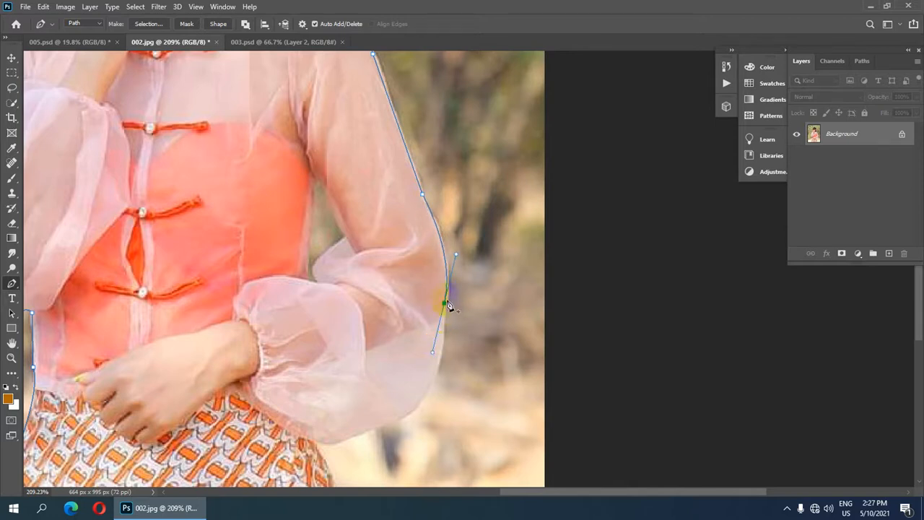
Curve the path around the bottom of the puffed right sleeve to where it meets the skirt.
drag(357, 292, 472, 134)
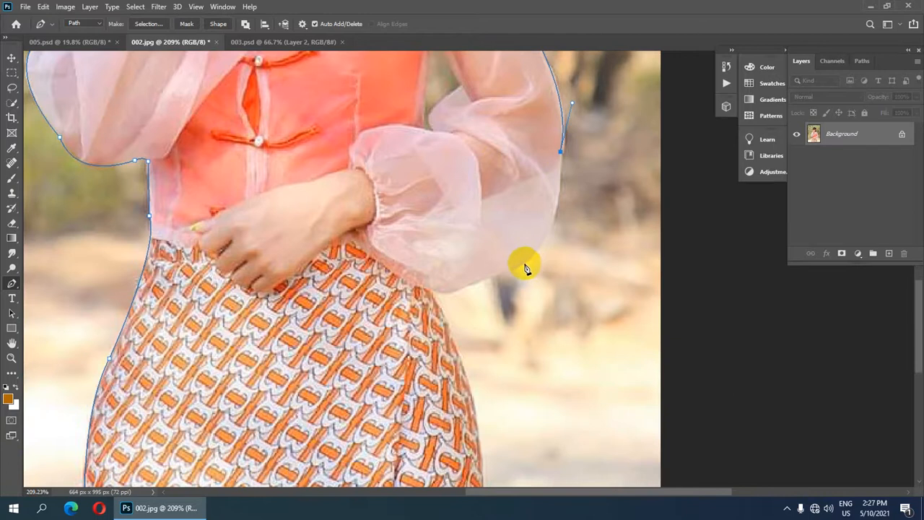
drag(521, 262, 476, 281)
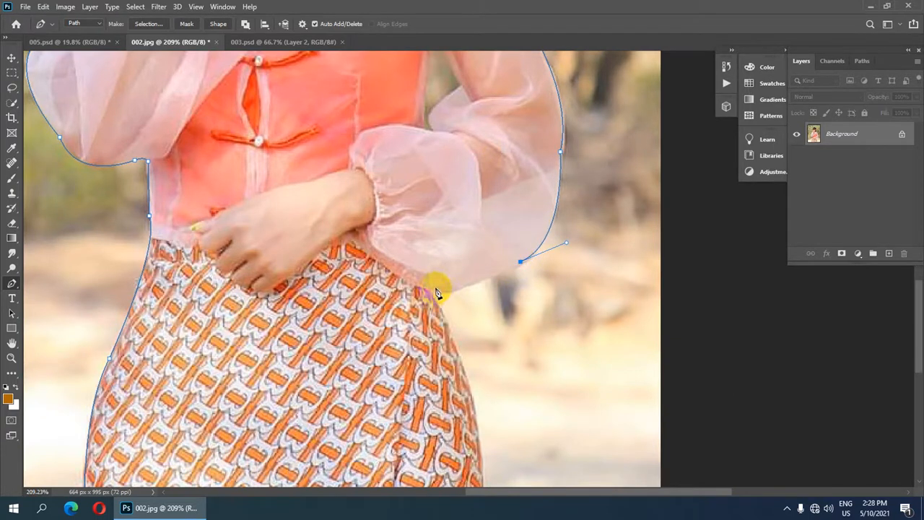
drag(437, 293, 431, 280)
Trace the path along the right side of the skirt down to the image's bottom edge.
drag(506, 246, 426, 43)
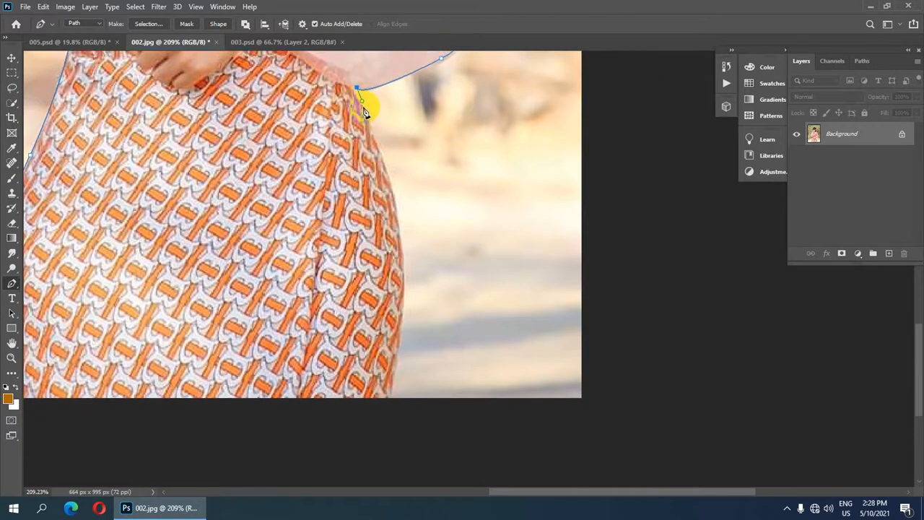
mouse_move(364, 110)
mouse_down()
mouse_move(375, 117)
mouse_move(363, 108)
mouse_up()
drag(403, 329, 379, 403)
click(402, 325)
drag(361, 330, 391, 183)
Close the path at its starting point at the skirt's lower left corner.
scroll(387, 217, down, 15)
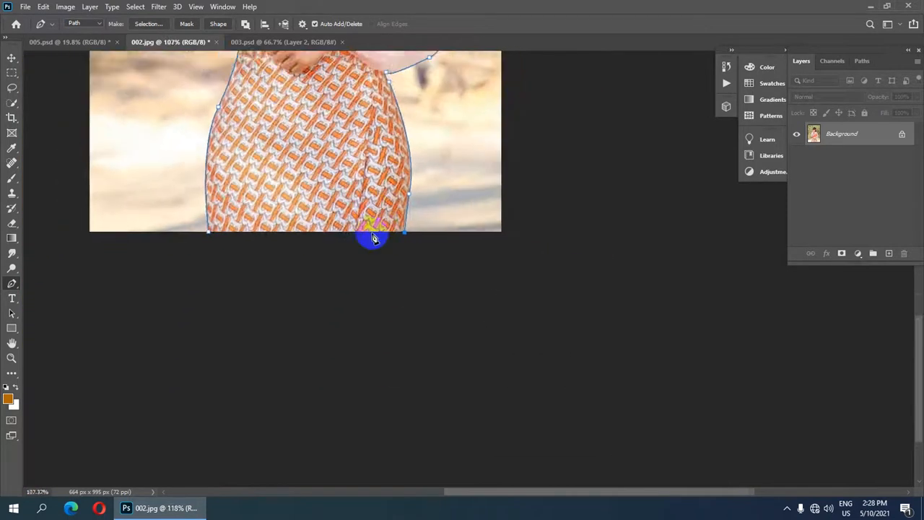
scroll(437, 361, up, 5)
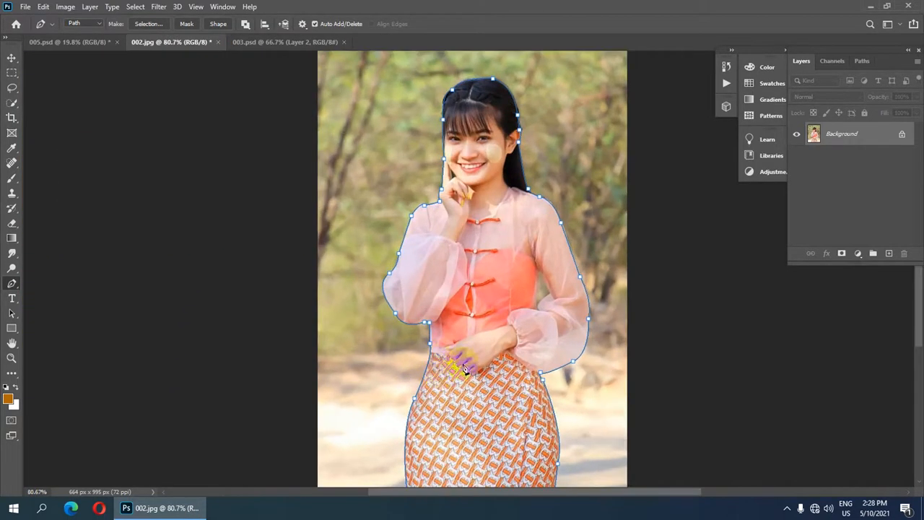
scroll(468, 289, up, 4)
scroll(484, 209, down, 6)
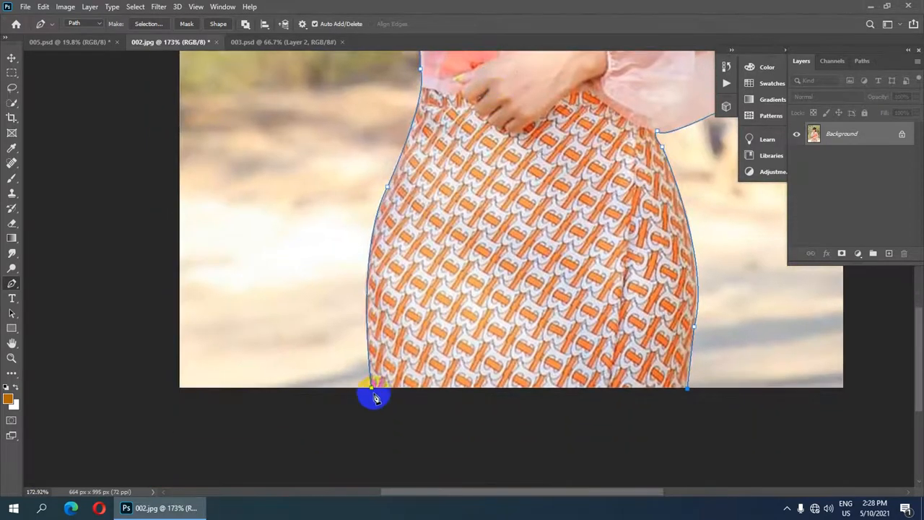
click(374, 391)
Convert the closed path into a new anti-aliased selection with a feather radius of 3 pixels.
scroll(409, 279, down, 5)
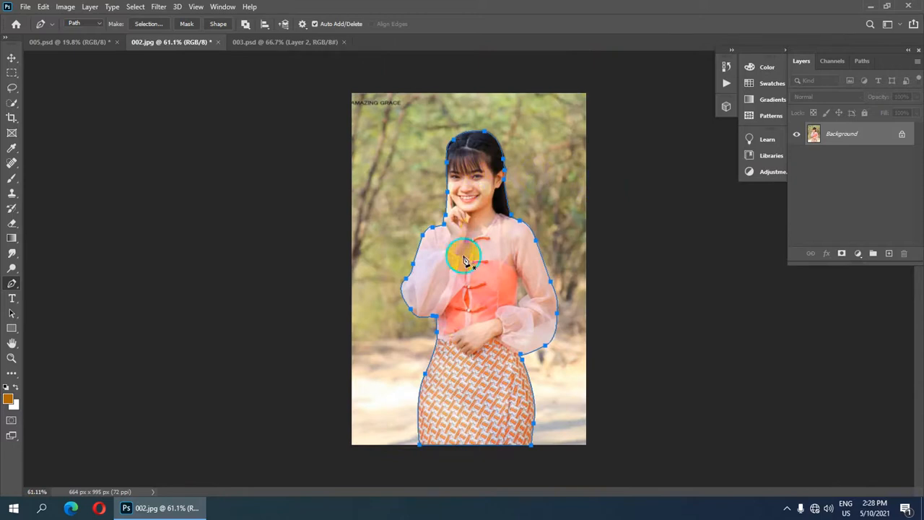
right_click(465, 261)
click(485, 283)
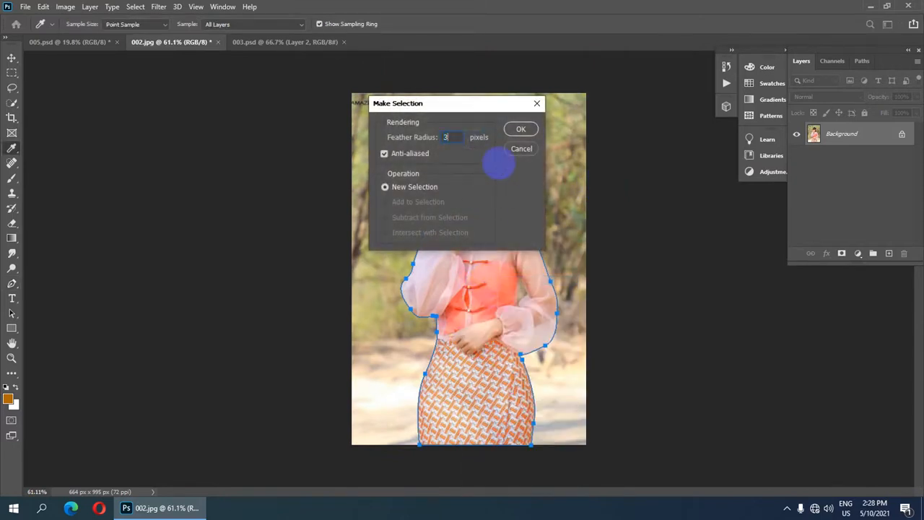
text(3)
click(522, 130)
Copy the selected woman onto a new layer and hide the Background layer.
scroll(527, 164, down, 1)
scroll(521, 239, up, 2)
scroll(521, 237, down, 1)
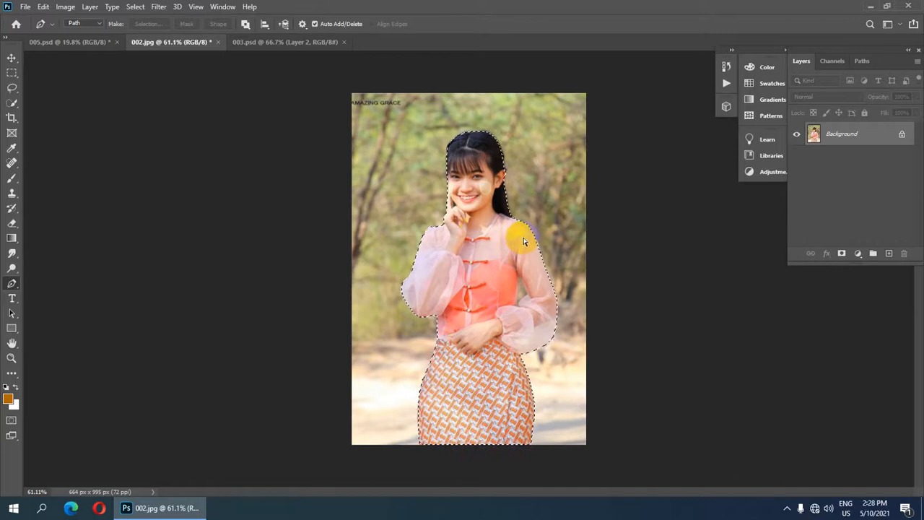
key(ctrl+j)
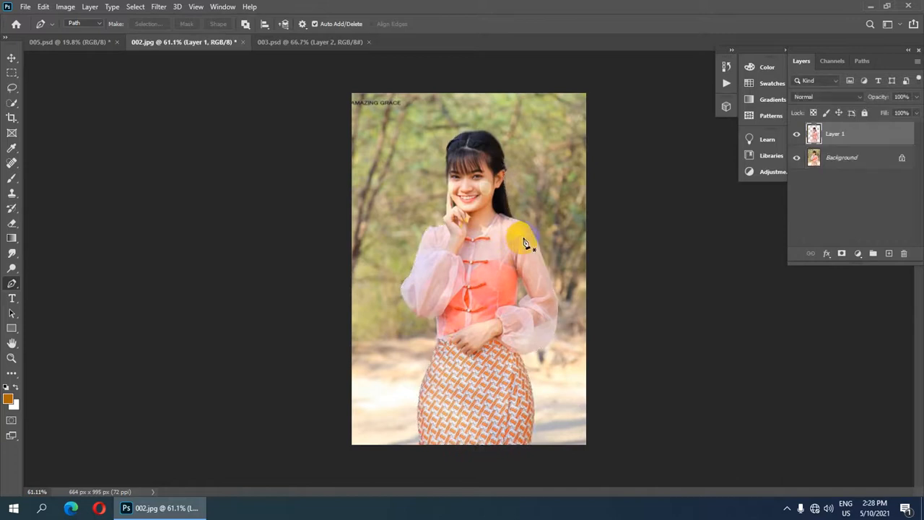
click(796, 158)
click(797, 159)
click(797, 159)
click(798, 158)
click(797, 159)
scroll(512, 254, down, 1)
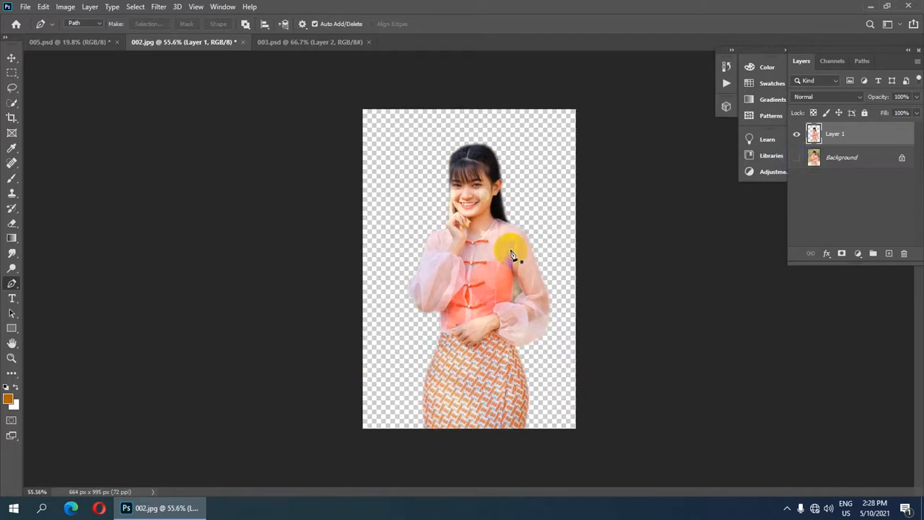
scroll(511, 254, up, 4)
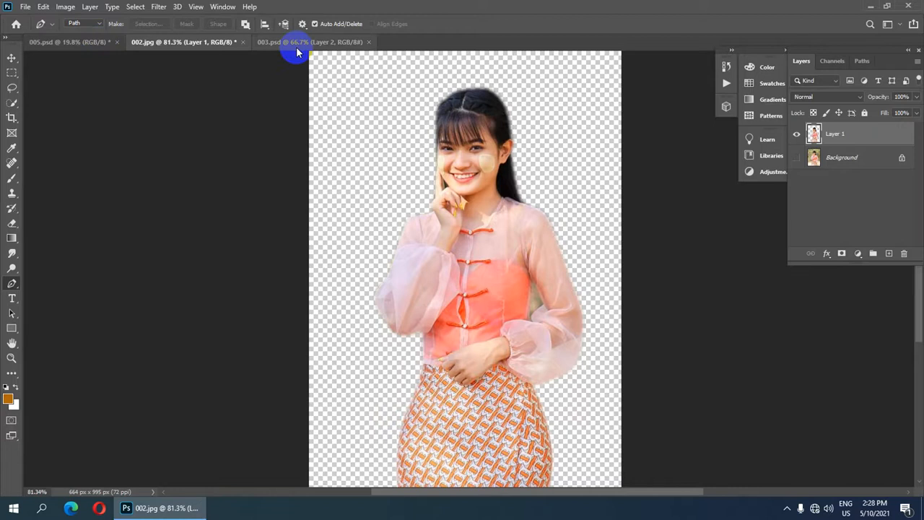
Create a new 10 × 10 inch print document at 300 pixels/inch in RGB color with a white background.
click(25, 8)
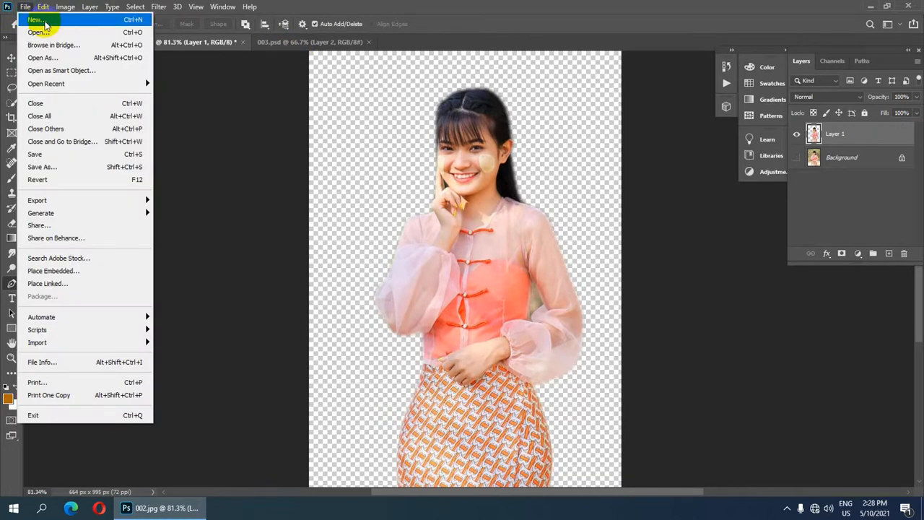
click(45, 22)
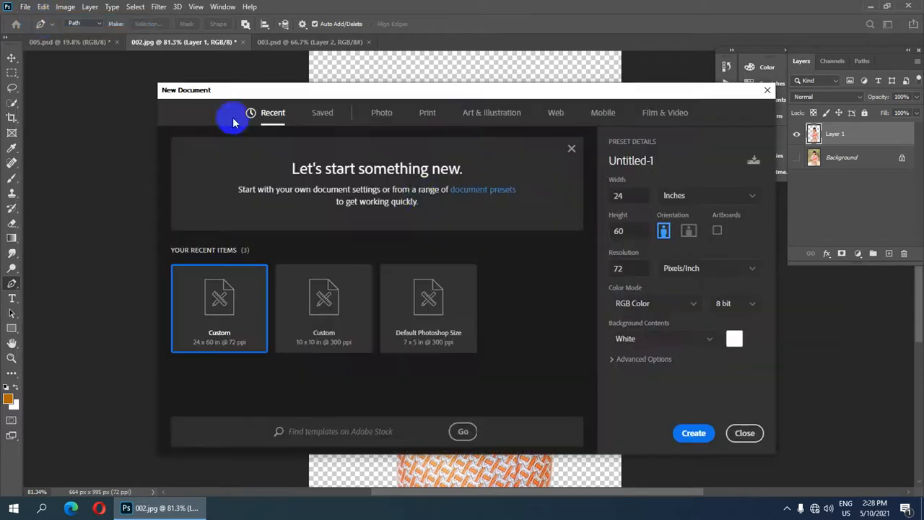
click(432, 114)
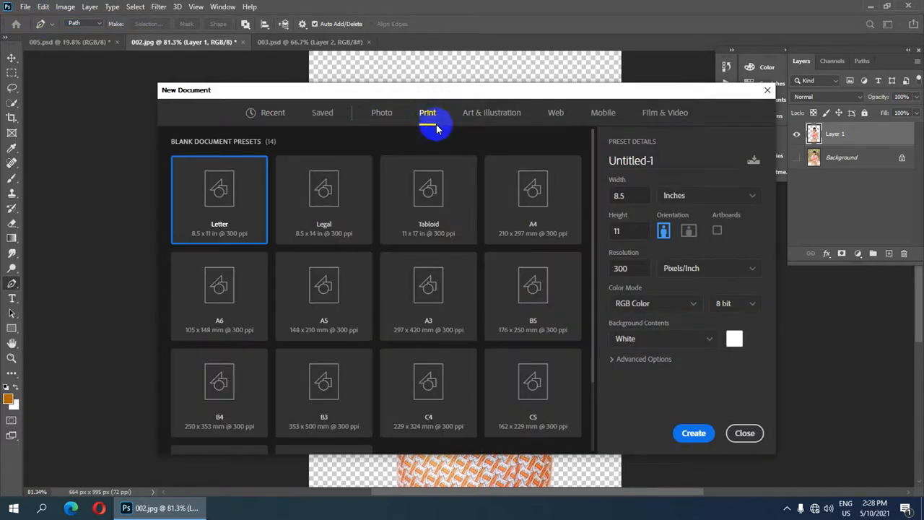
drag(628, 199, 591, 197)
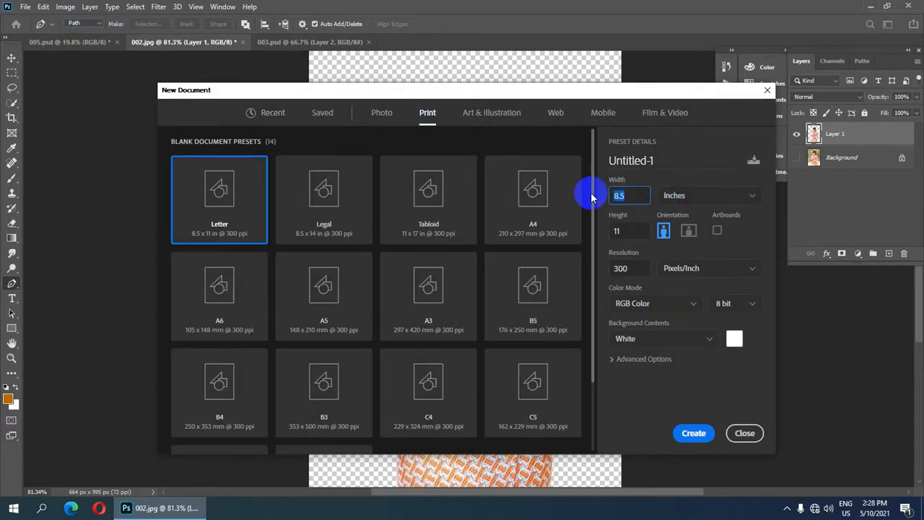
text(10)
key(Tab)
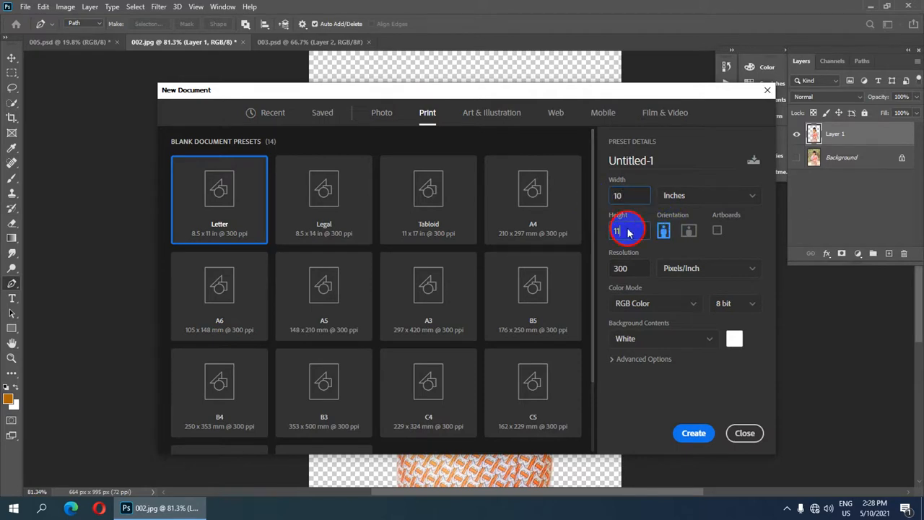
text(10)
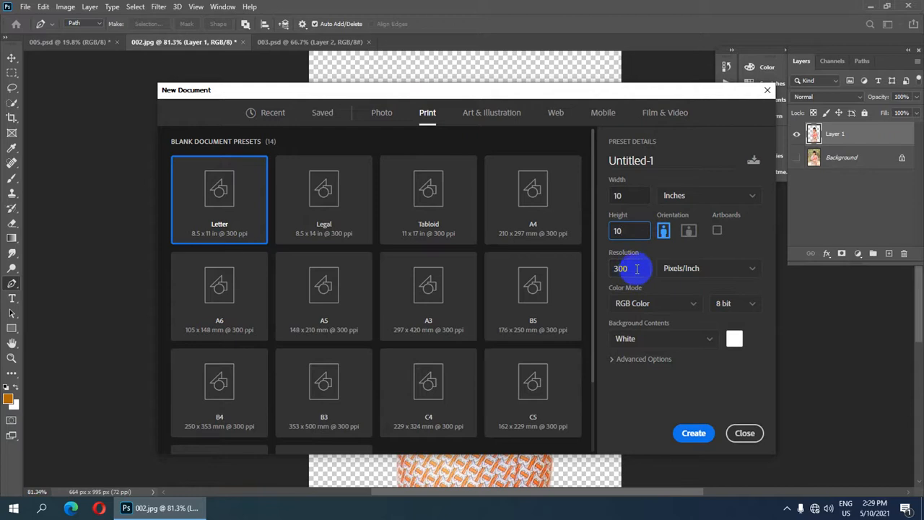
click(687, 442)
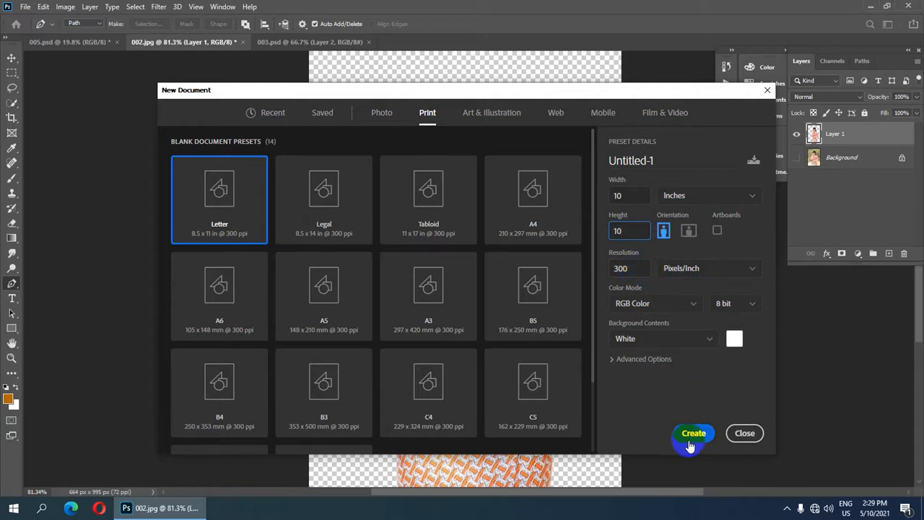
scroll(493, 267, up, 2)
scroll(493, 267, down, 1)
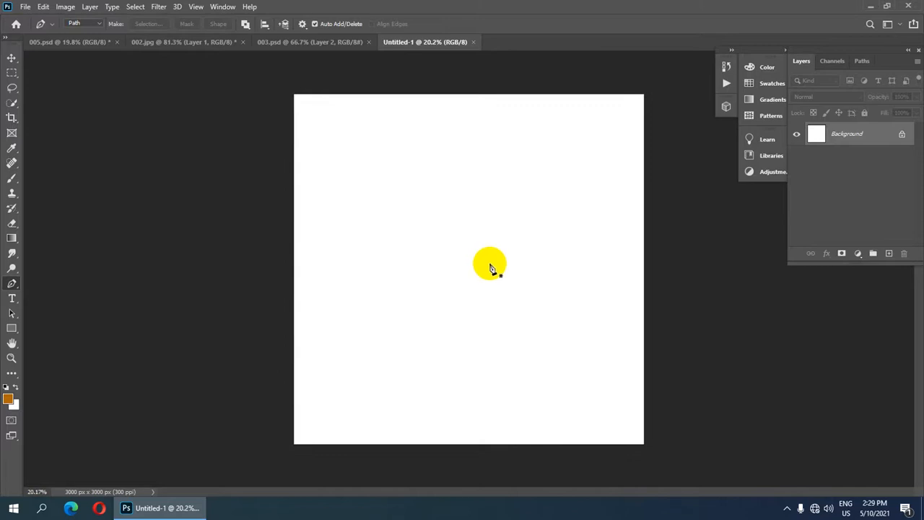
Switch to 005.psd and duplicate Layer 1, the yellow temple background.
click(91, 43)
scroll(497, 197, up, 1)
scroll(487, 213, up, 2)
scroll(484, 216, down, 2)
scroll(825, 182, down, 2)
scroll(836, 181, up, 2)
scroll(835, 187, down, 5)
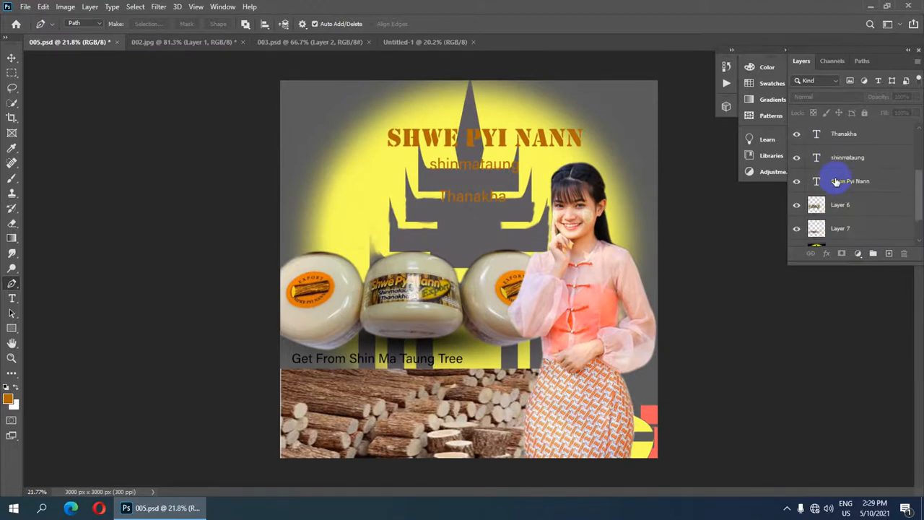
click(834, 212)
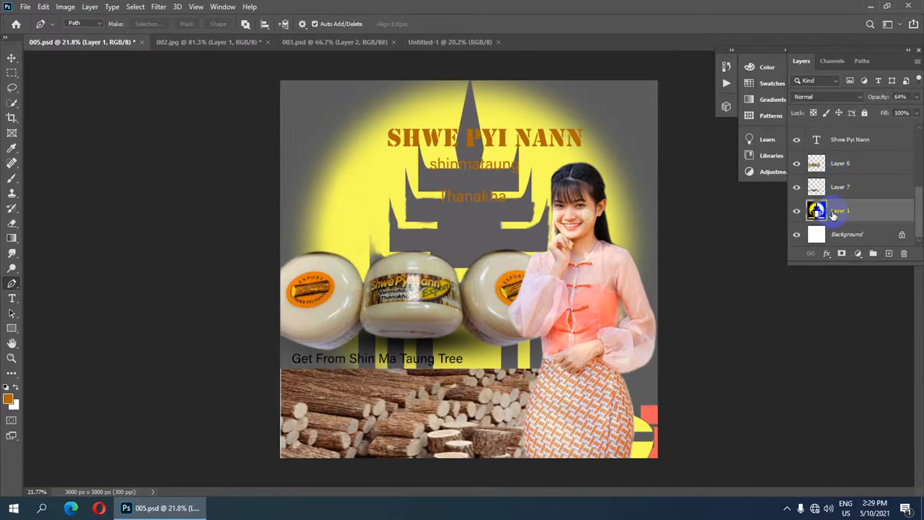
key(ctrl+j)
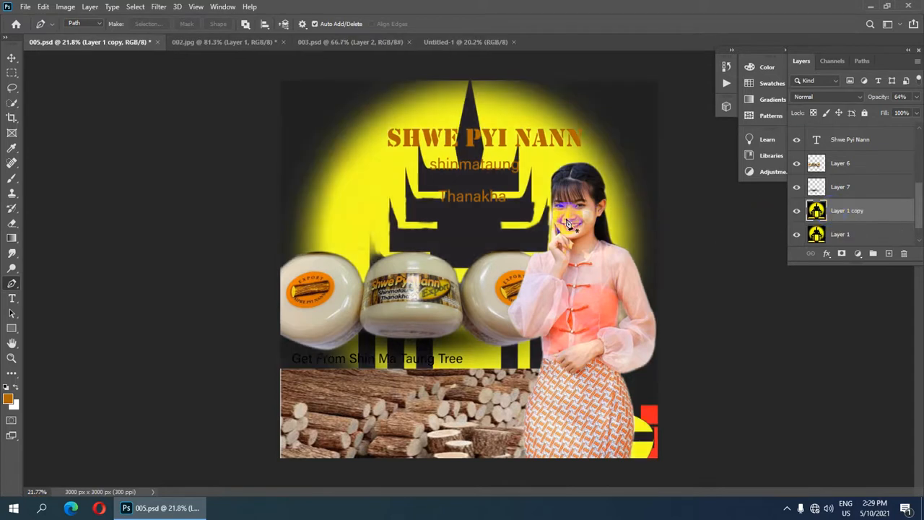
Move the duplicated temple background from 005.psd into the Untitled-1 document.
scroll(497, 193, down, 2)
key(v)
drag(478, 235, 462, 284)
Scale the temple background to about 93% and position it to cover the canvas from the top edge.
scroll(515, 241, down, 2)
drag(606, 133, 587, 153)
drag(478, 259, 485, 251)
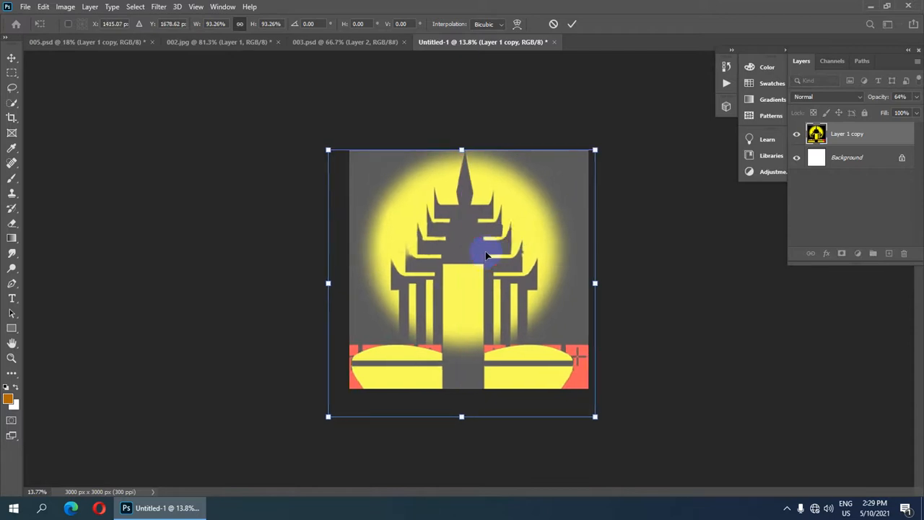
key(ctrl+plus)
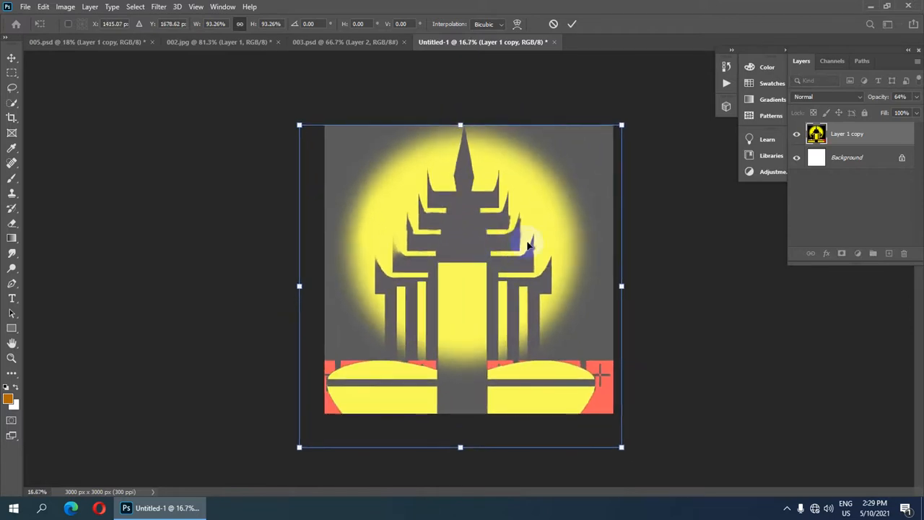
click(572, 25)
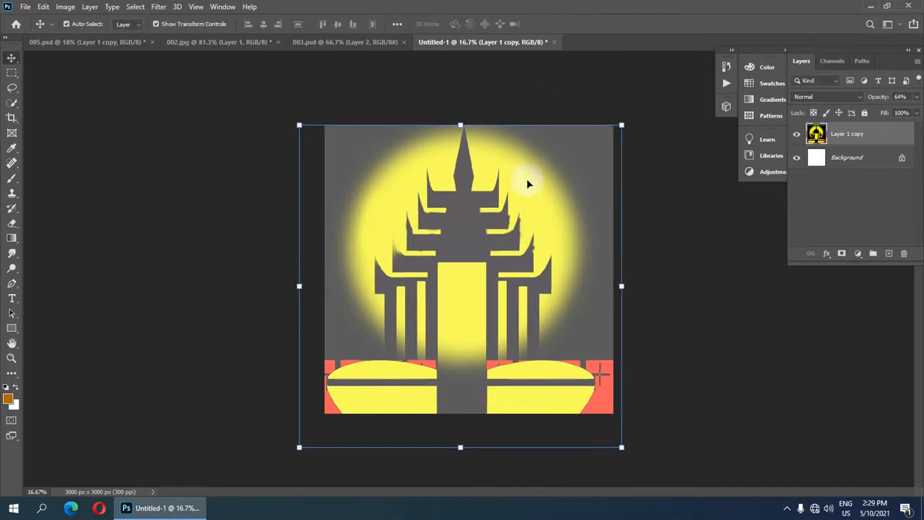
key(ctrl+minus)
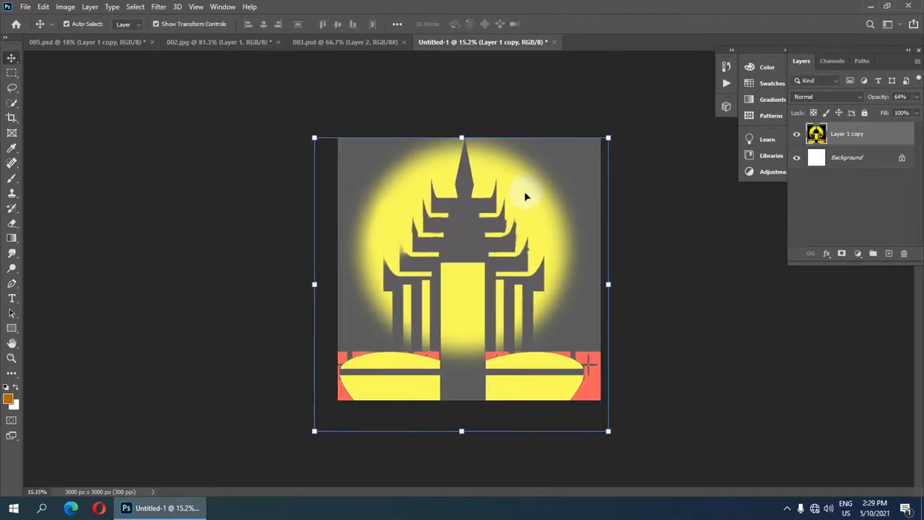
Bring the cut-out woman from 002.jpg into Untitled-1 and place her right of the temple doorway.
click(309, 46)
click(219, 44)
drag(470, 206, 482, 252)
drag(485, 287, 517, 314)
Enlarge the woman proportionally to about 252%.
scroll(520, 310, up, 2)
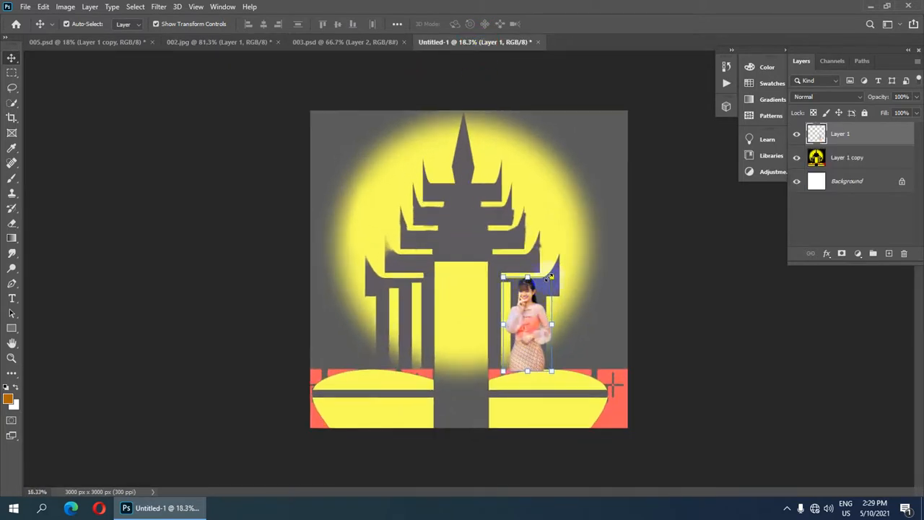
scroll(550, 277, up, 1)
drag(569, 277, 591, 219)
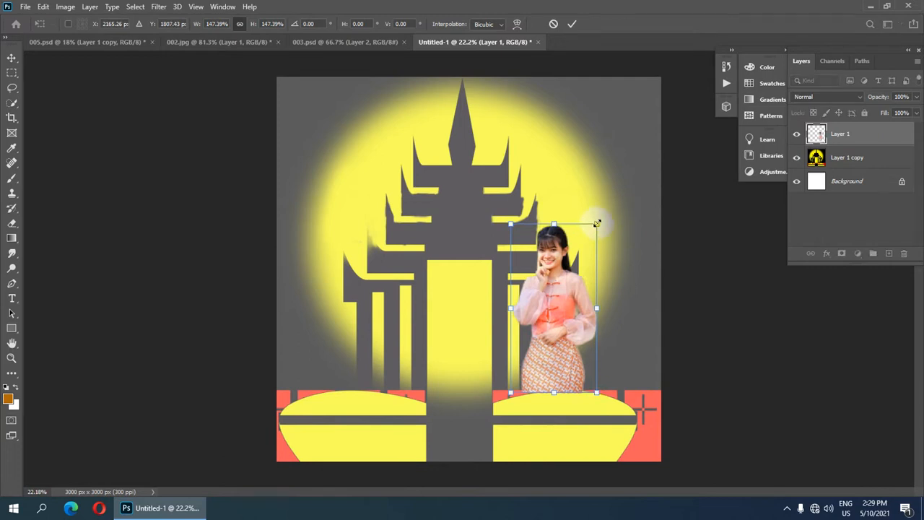
drag(597, 224, 639, 91)
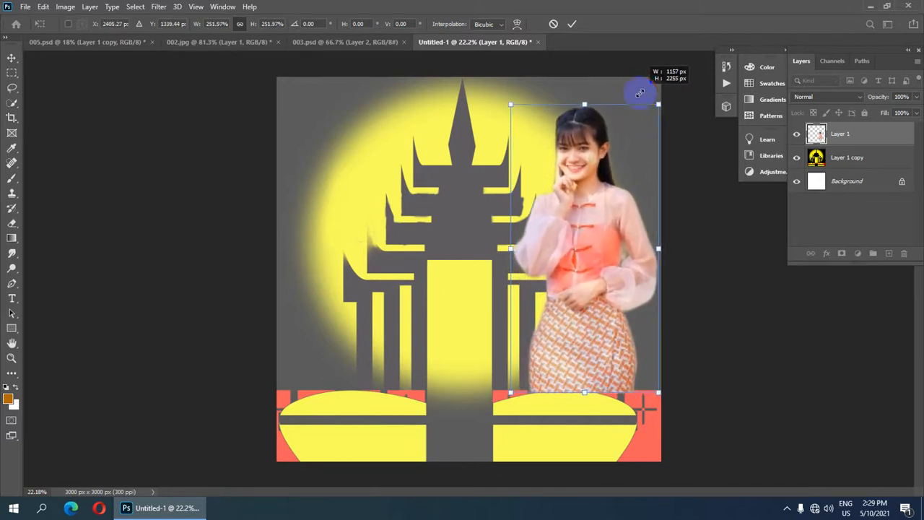
Lower the woman so her cut-off edge meets the canvas's bottom edge, then nudge her left against the canvas's right side.
drag(597, 246, 598, 285)
key(Left)
key(Left)
key(Left)
key(Left)
key(Left)
key(Left)
key(Left)
key(Left)
key(Left)
key(Left)
key(Left)
key(Left)
key(Left)
key(Left)
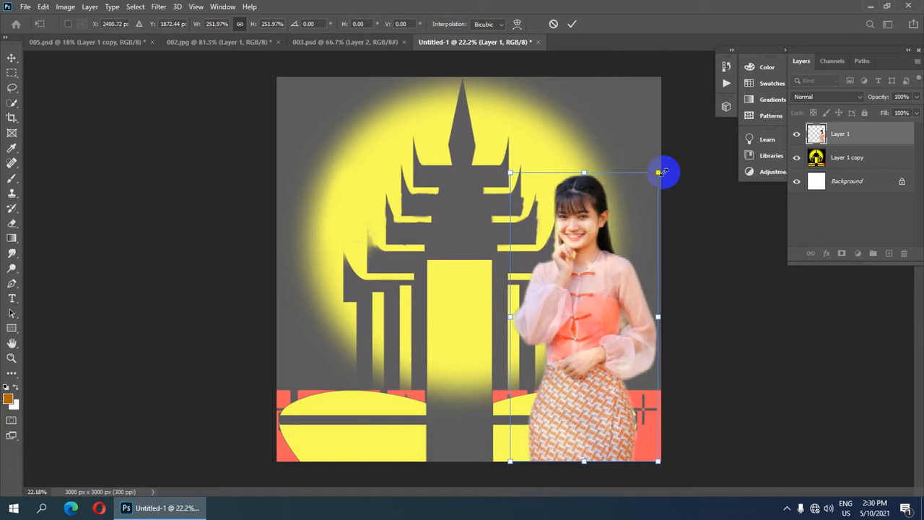
Enlarge the woman proportionally to about 258%, nudge her right and up, and apply the transform.
drag(658, 172, 661, 165)
scroll(649, 231, down, 4)
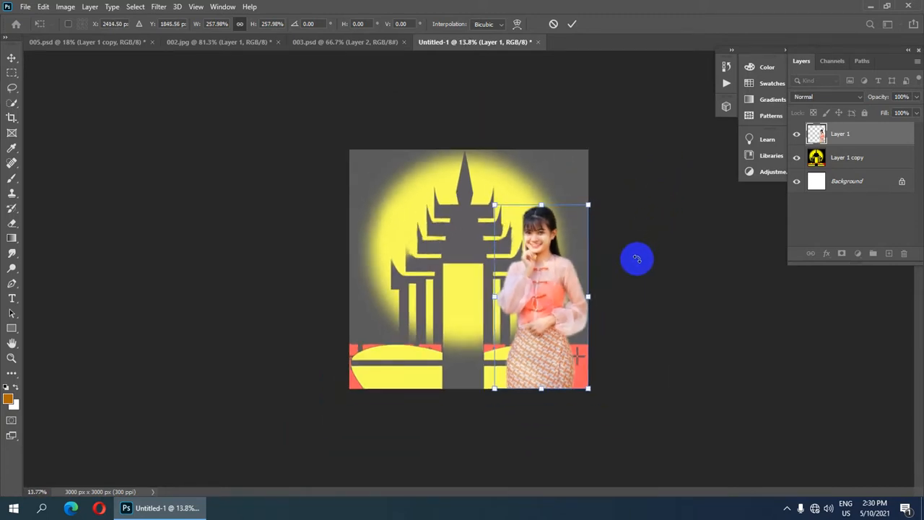
key(Right)
key(Up)
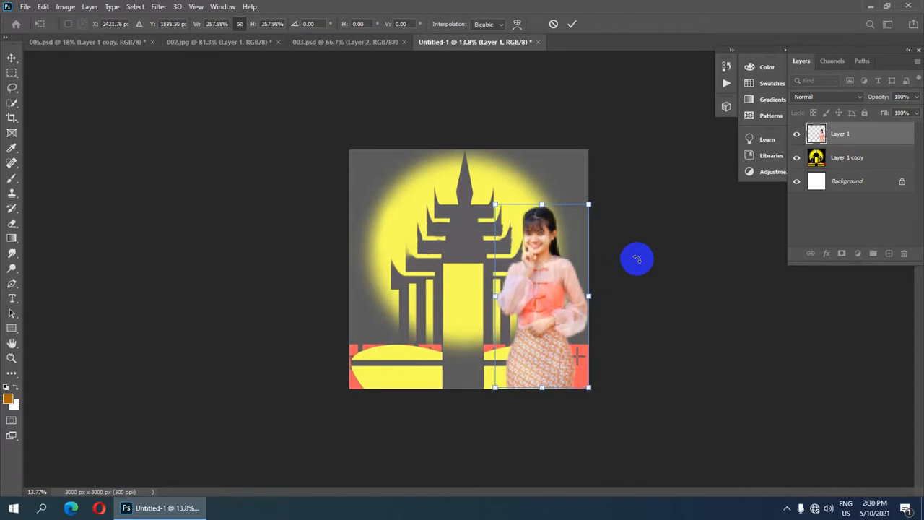
click(572, 25)
Lower the opacity of the temple background layer to about 57% and deselect it.
scroll(531, 332, down, 2)
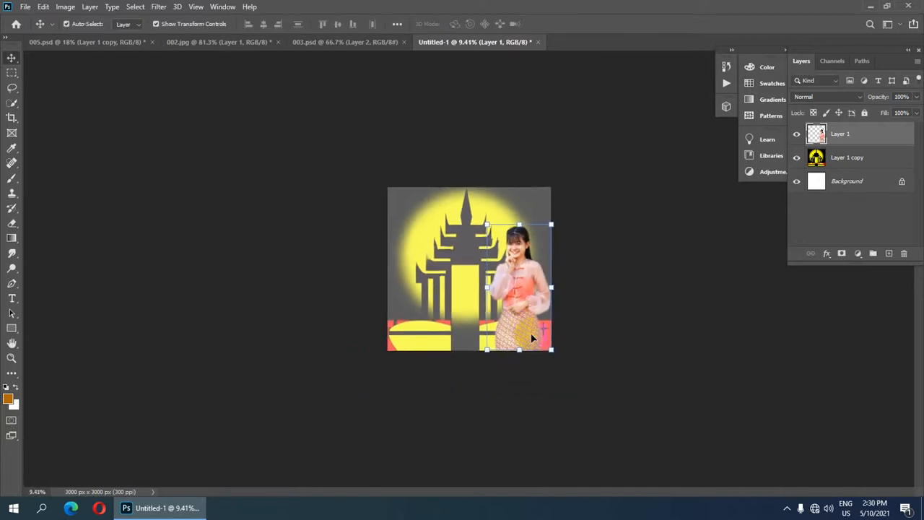
scroll(531, 332, down, 1)
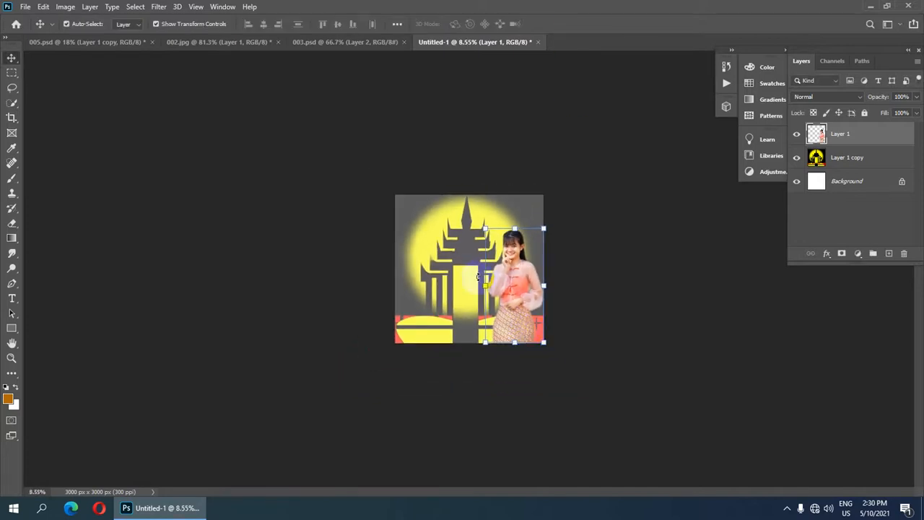
scroll(479, 279, up, 4)
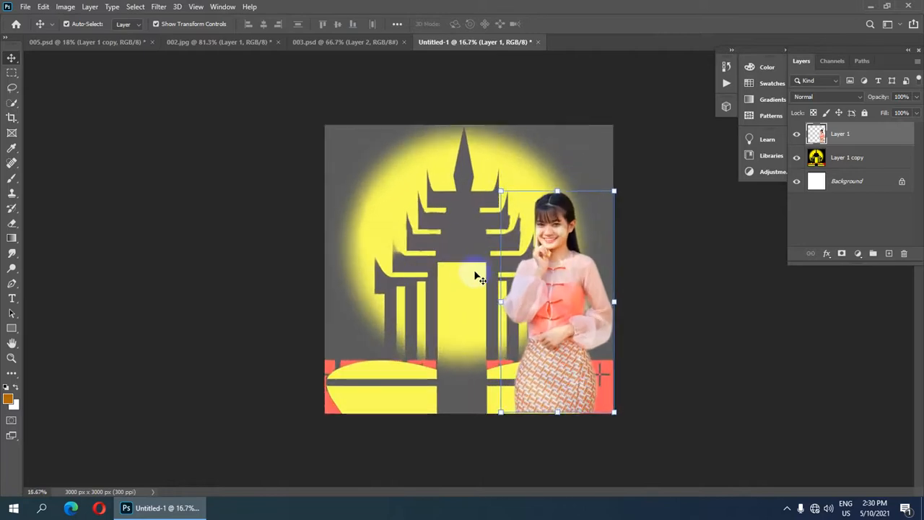
scroll(476, 276, down, 2)
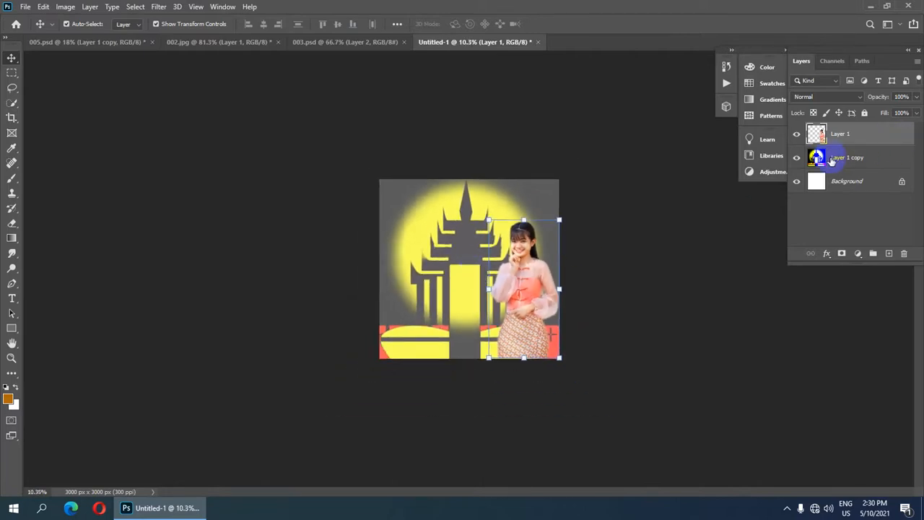
click(831, 160)
scroll(493, 236, up, 2)
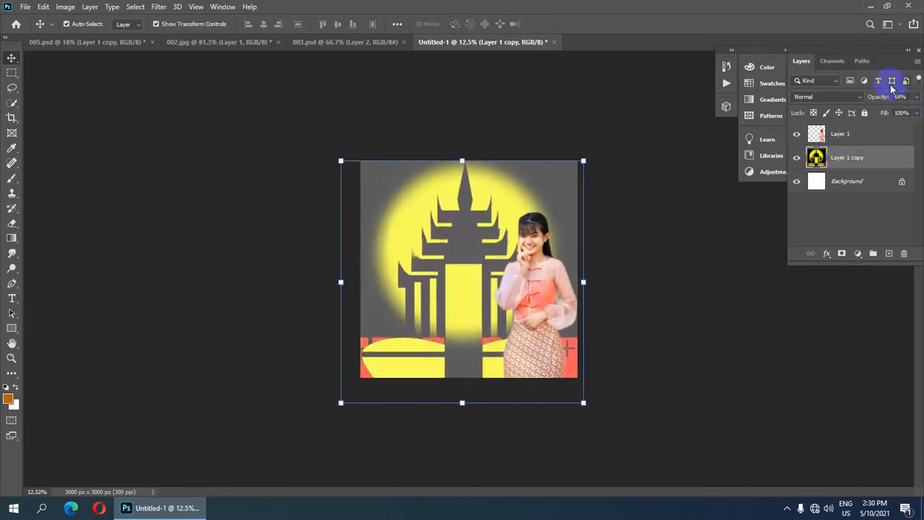
drag(889, 101, 887, 101)
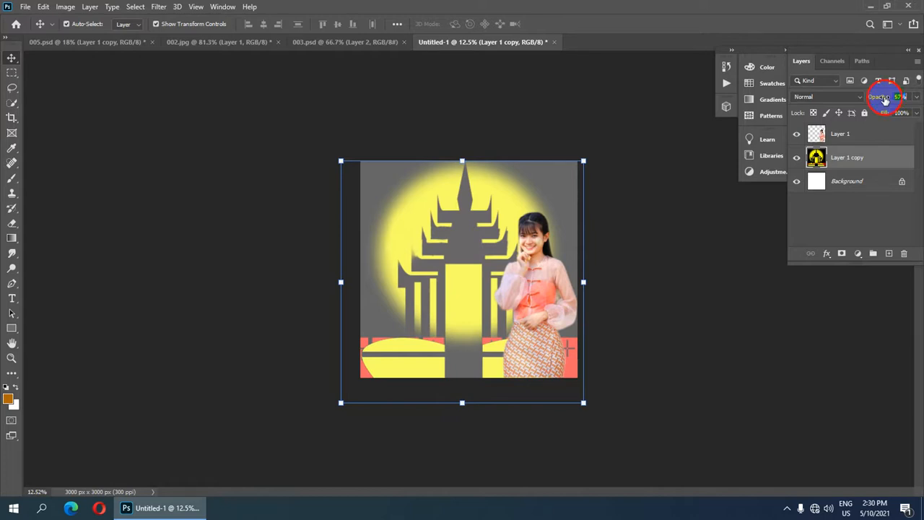
scroll(611, 237, down, 2)
click(611, 236)
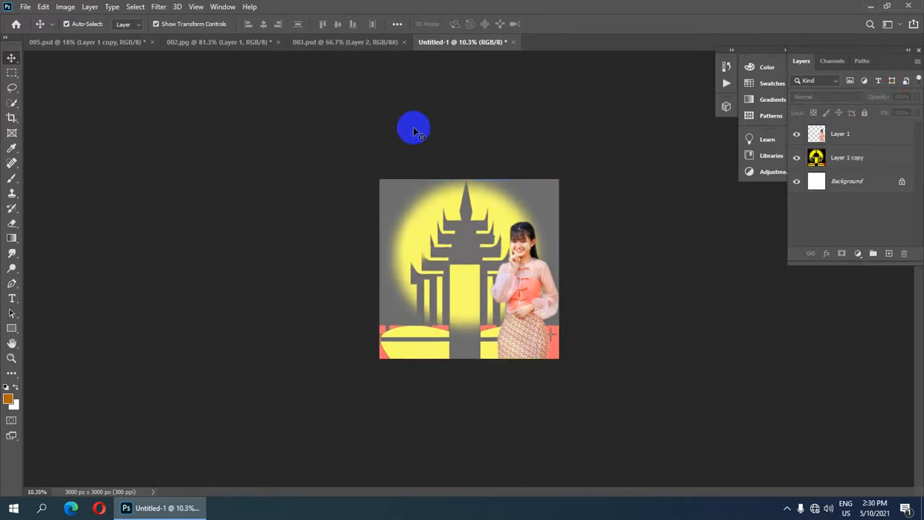
Bring the row of three product jars from 003.psd into Untitled-1 and enlarge it proportionally to about 209%.
click(90, 44)
scroll(438, 303, down, 1)
scroll(438, 303, up, 1)
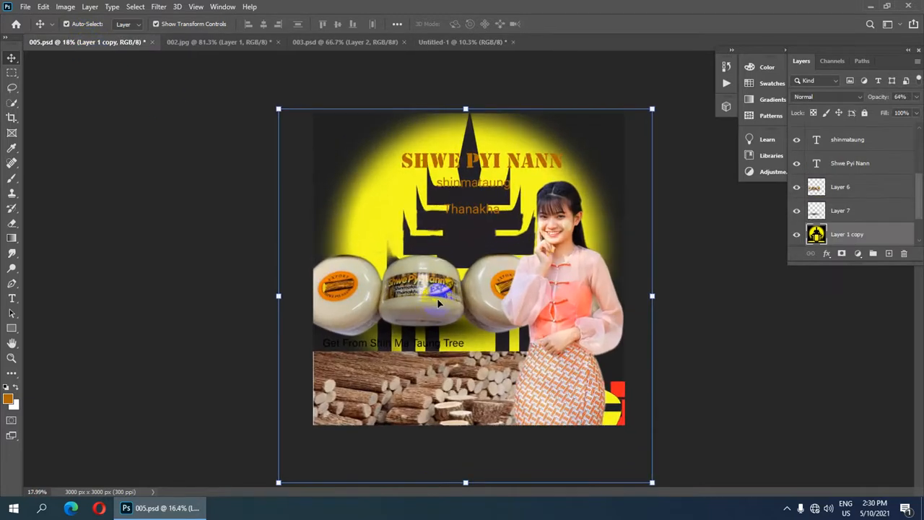
click(345, 44)
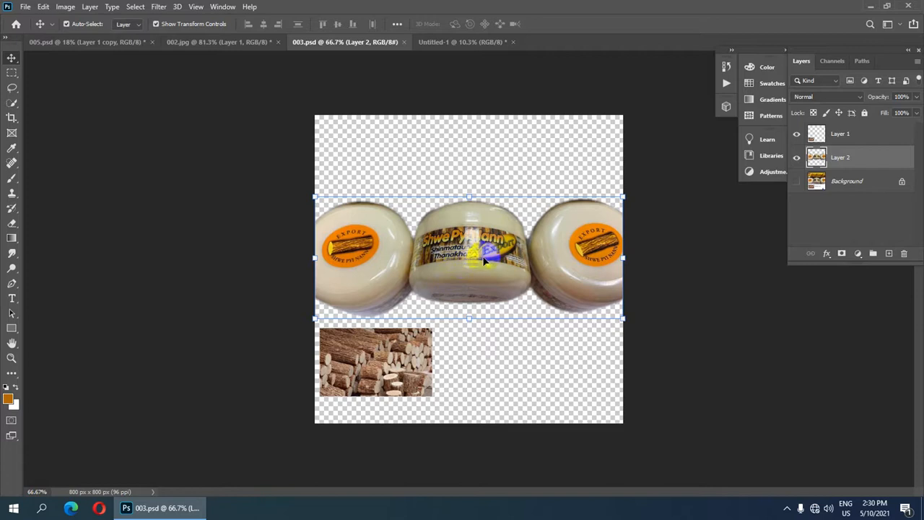
drag(485, 257, 516, 201)
key(ctrl+plus)
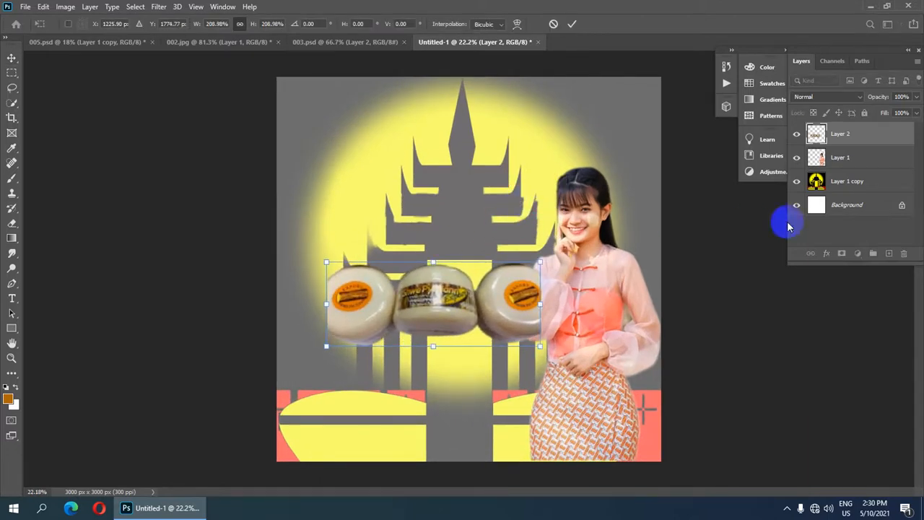
Stack the jars layer beneath the woman's layer and enlarge the jars by about 127%, lining them up with the canvas's left edge.
click(839, 134)
drag(839, 135, 846, 168)
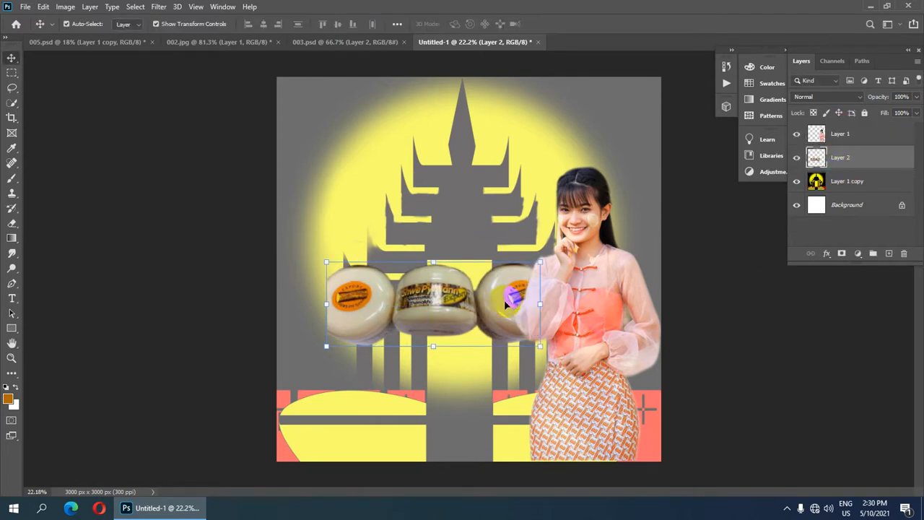
drag(505, 303, 425, 339)
drag(513, 291, 552, 275)
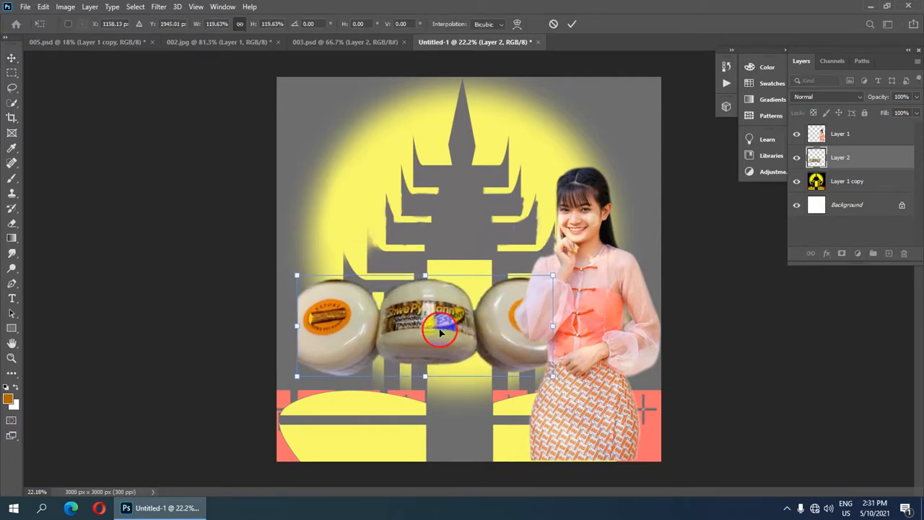
drag(439, 332, 420, 331)
drag(534, 272, 547, 247)
Nudge the jars upward across the temple doorway and apply the transform.
key(ctrl+minus)
key(ctrl+minus)
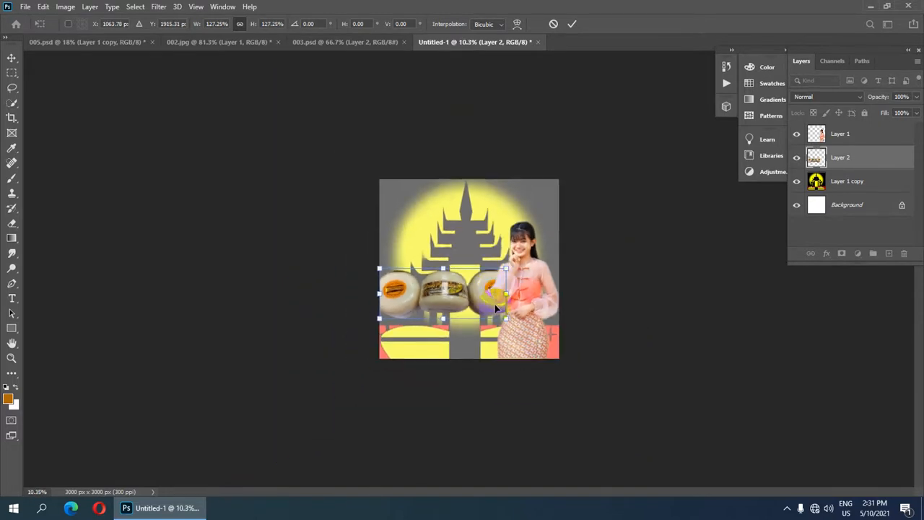
key(Up)
key(Up)
key(Up)
key(Up)
key(Up)
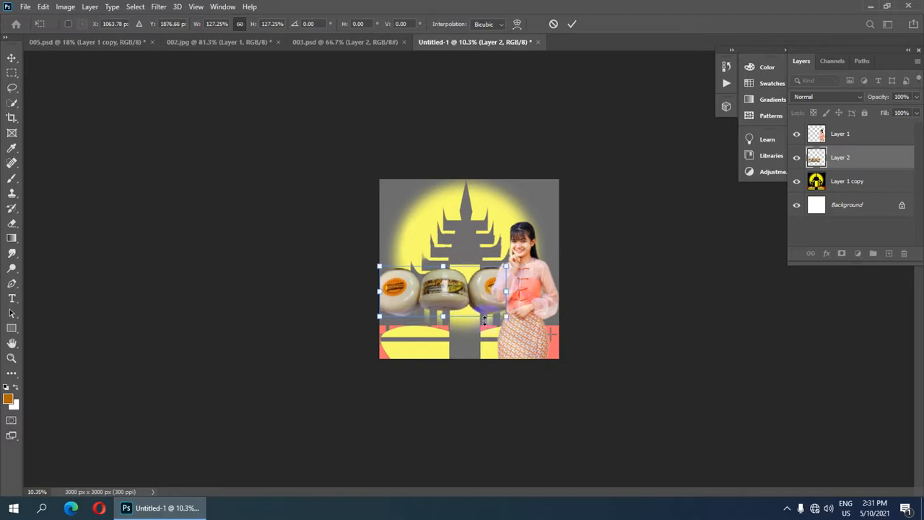
key(Up)
key(Up)
scroll(469, 317, up, 1)
key(Up)
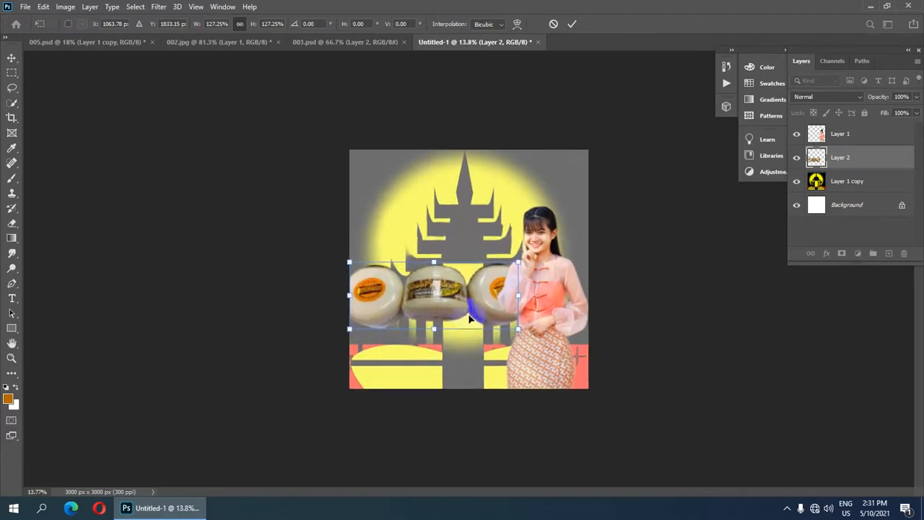
click(571, 24)
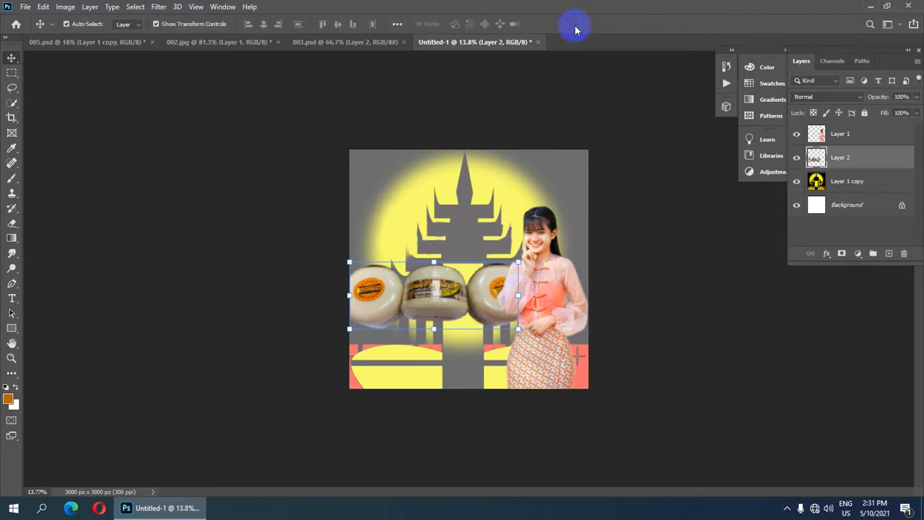
Add a new layer above the woman's layer and ready the Brush tool with black (#000000) as foreground colour.
key(ctrl+minus)
click(830, 210)
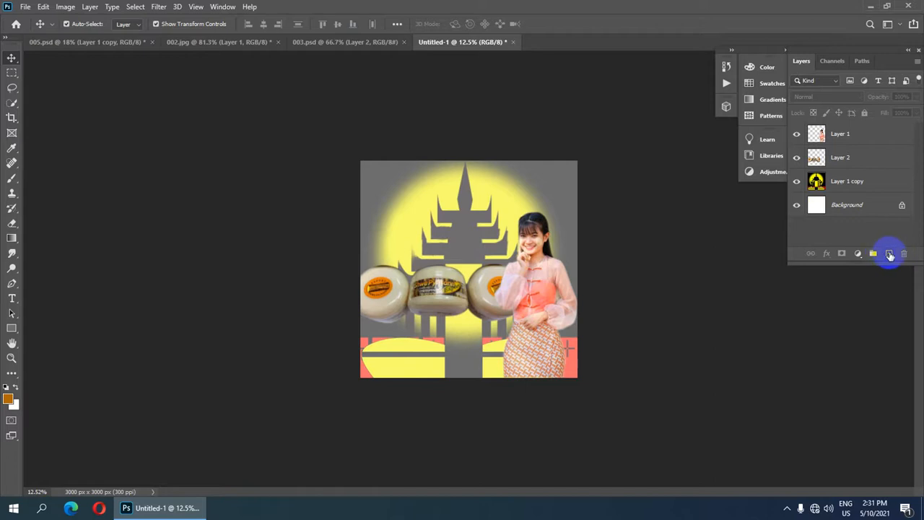
click(889, 255)
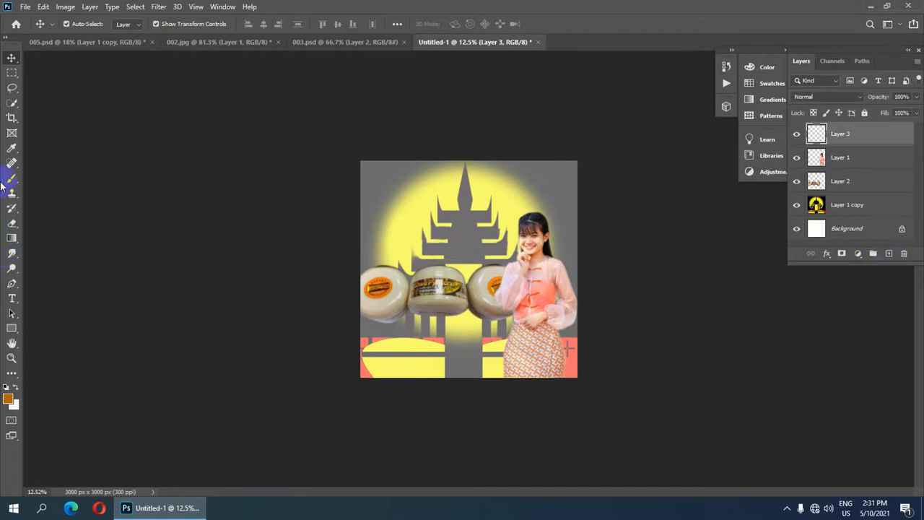
drag(15, 179, 65, 179)
click(12, 394)
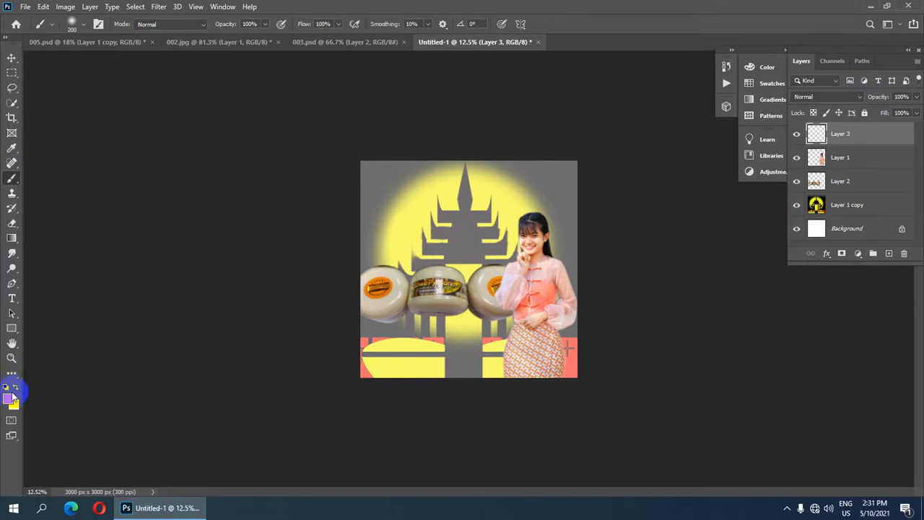
click(10, 400)
drag(70, 138, 32, 290)
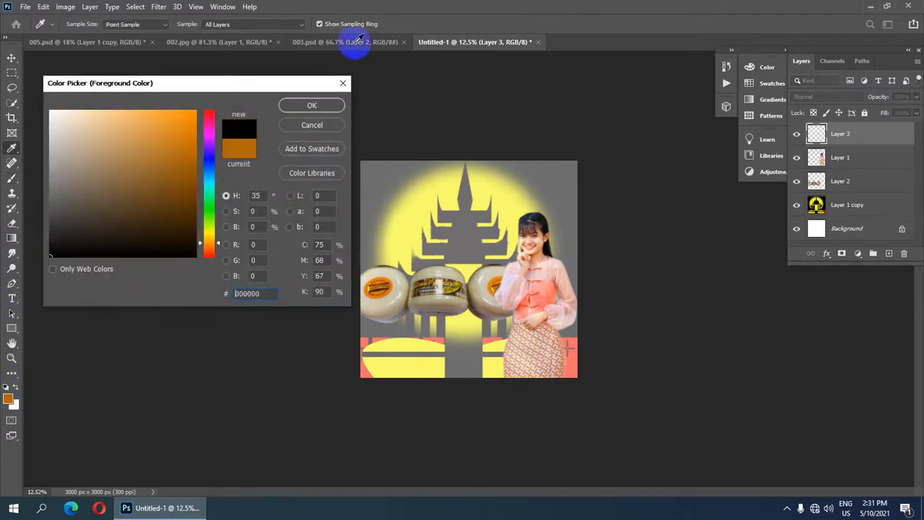
click(322, 109)
Paint a single soft black spot just below the middle jar with a 250 px brush.
scroll(439, 339, up, 1)
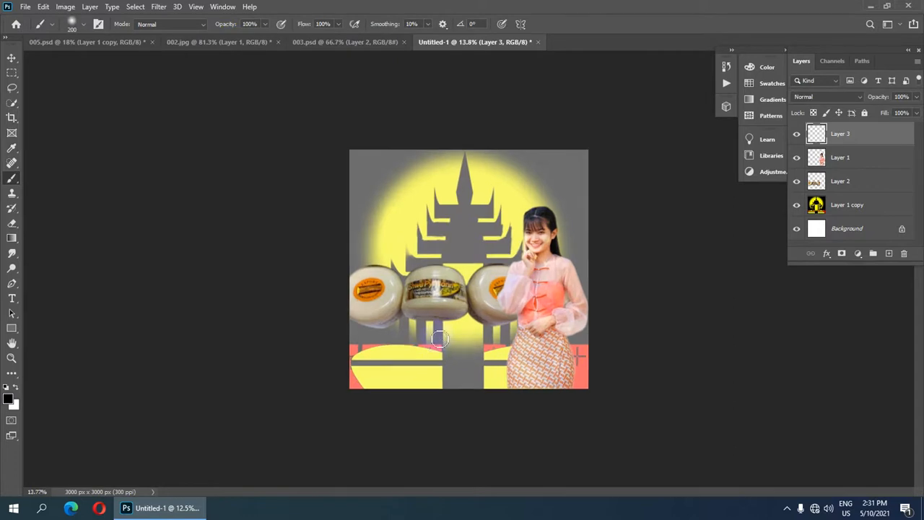
scroll(437, 337, down, 1)
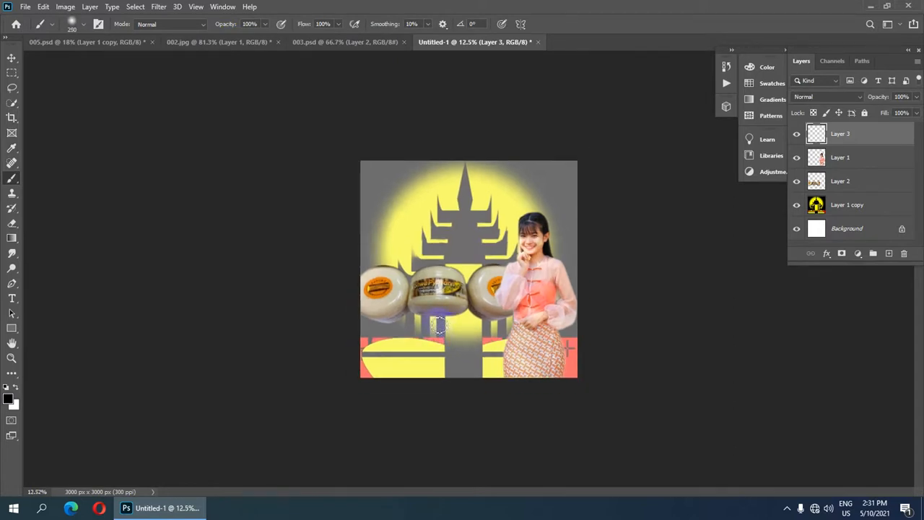
scroll(442, 329, up, 1)
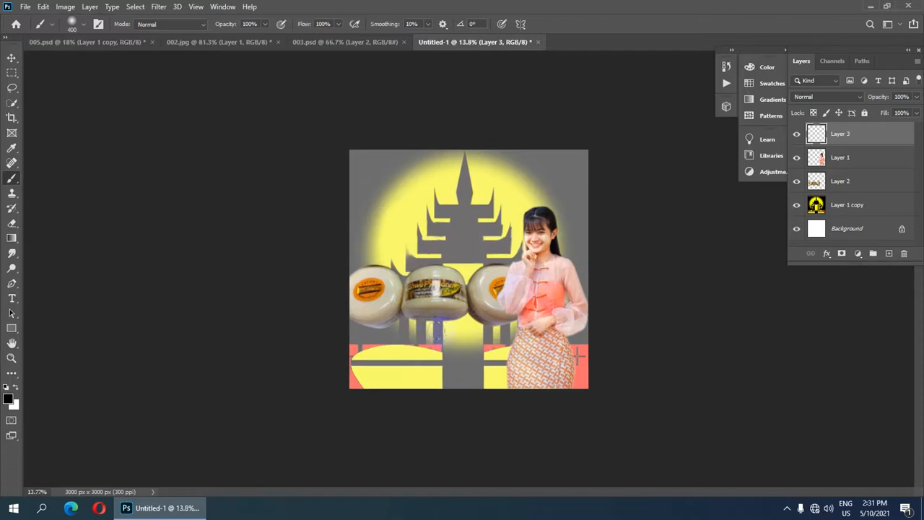
scroll(437, 331, down, 1)
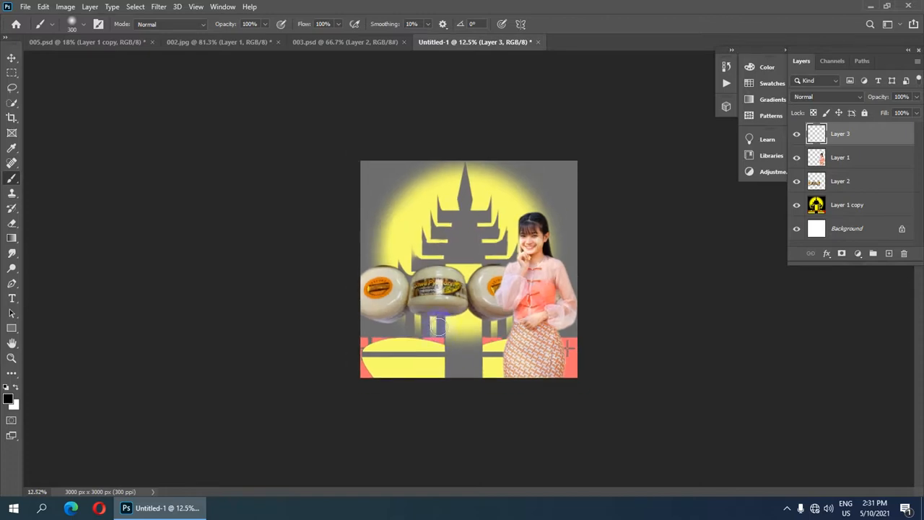
scroll(438, 326, up, 1)
click(434, 334)
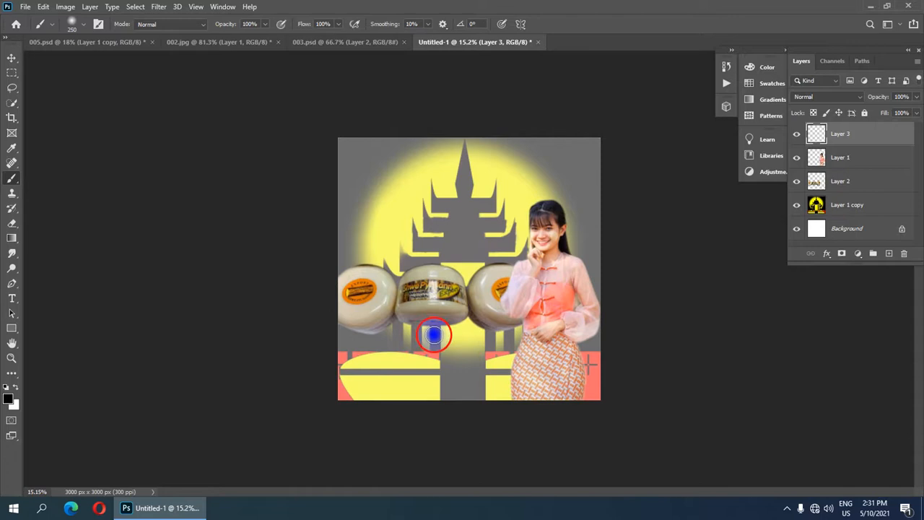
Stretch the black spot to about 614% width and 153% height as a shadow, and stack its layer beneath the jars layer.
scroll(433, 334, down, 2)
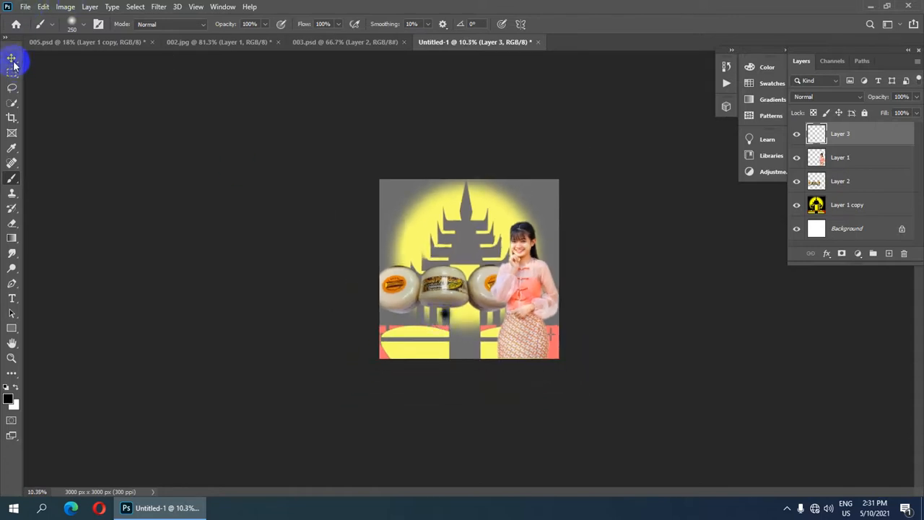
click(11, 59)
click(339, 270)
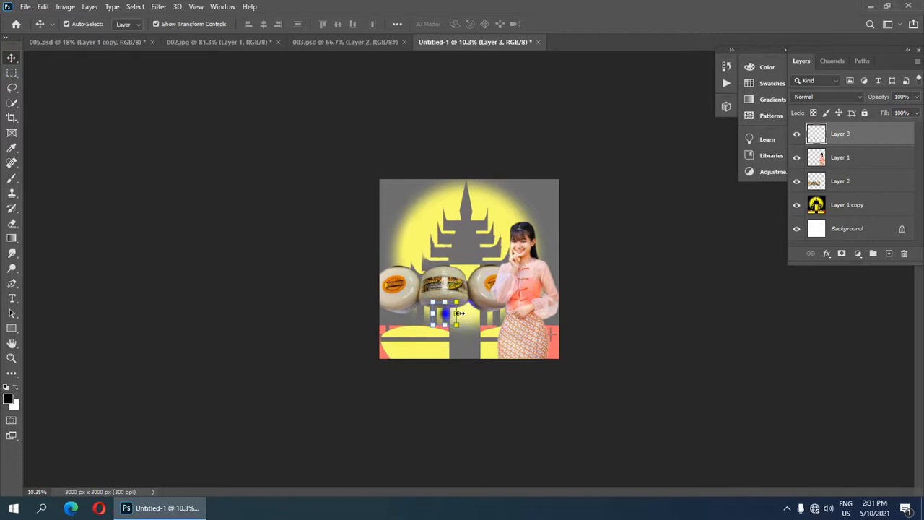
drag(459, 313, 518, 307)
click(456, 301)
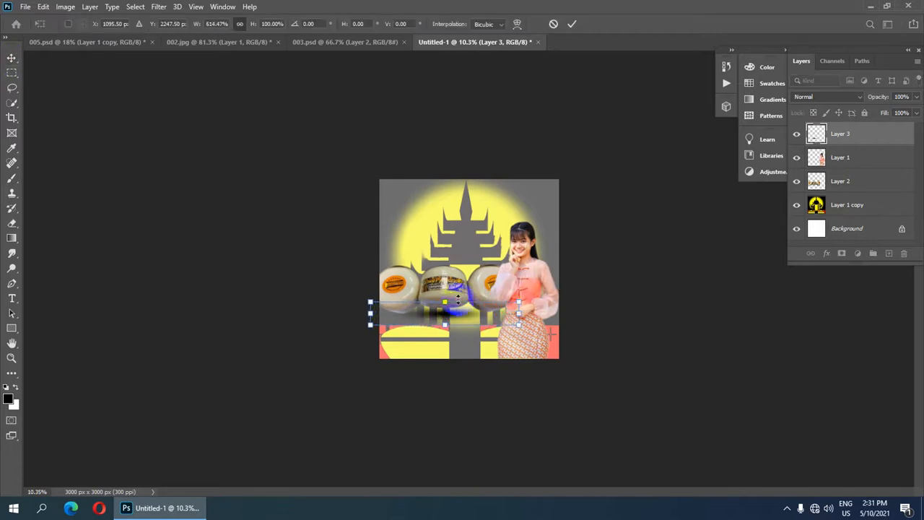
drag(444, 301, 444, 297)
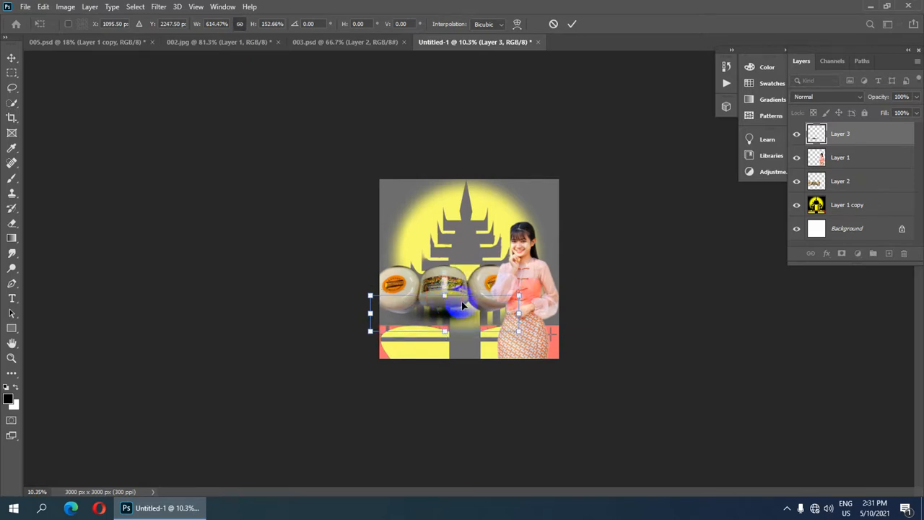
click(840, 133)
drag(840, 133, 846, 185)
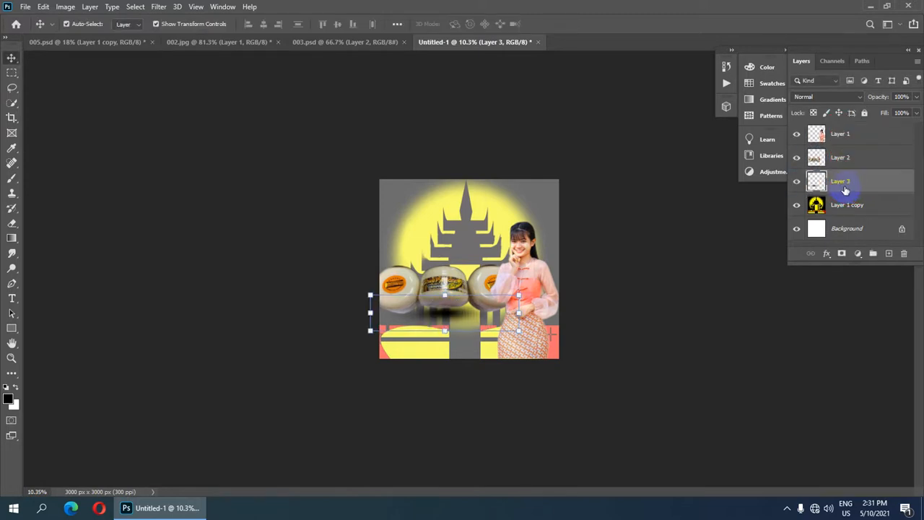
Raise the black shadow slightly beneath the jars, widen it to about 126%, and apply the transform.
drag(517, 292, 518, 289)
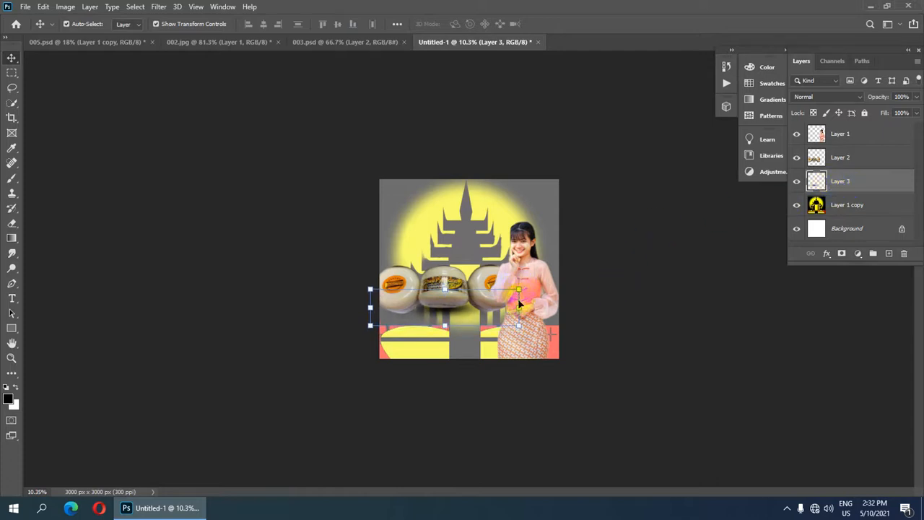
drag(518, 308, 538, 304)
scroll(494, 310, up, 3)
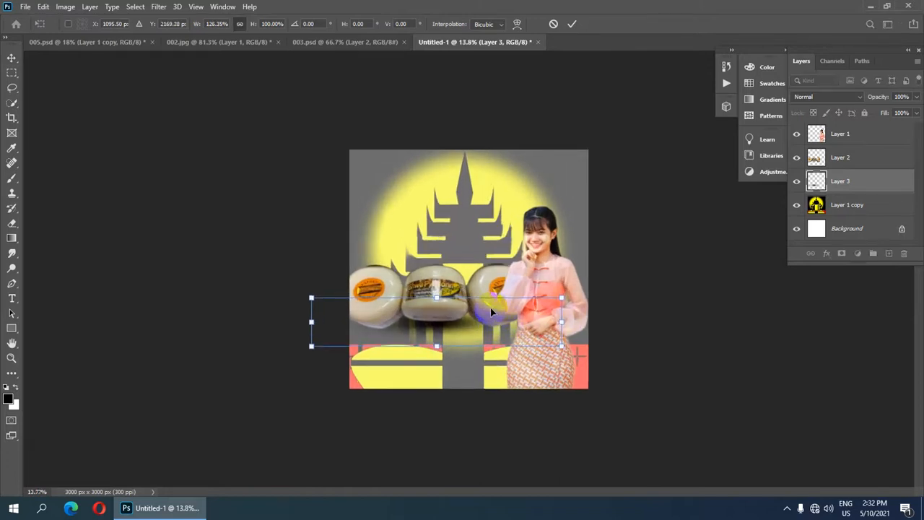
scroll(491, 312, down, 2)
scroll(490, 312, down, 1)
scroll(516, 308, up, 2)
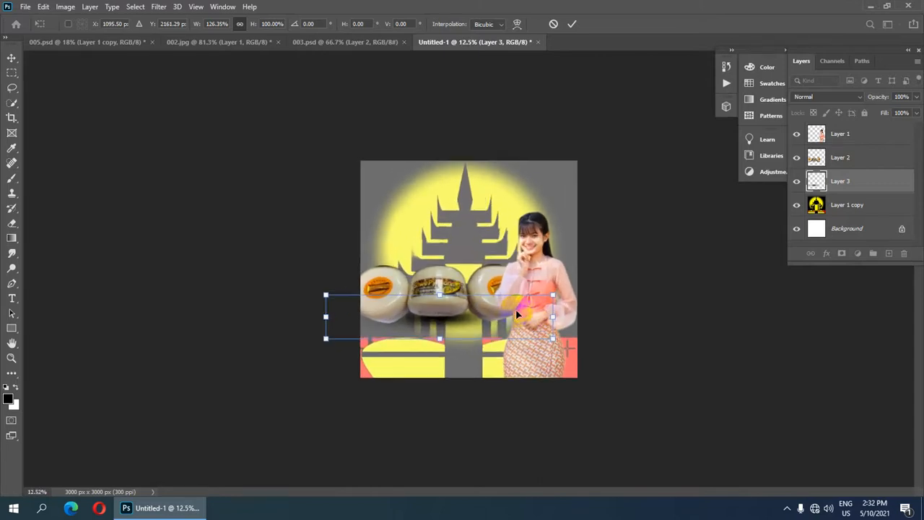
scroll(512, 297, up, 1)
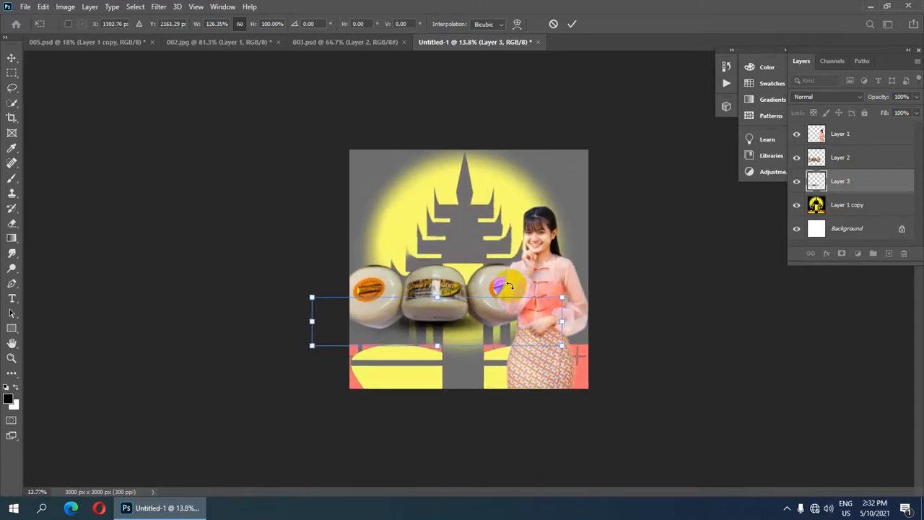
click(572, 24)
scroll(504, 265, down, 1)
scroll(428, 103, up, 1)
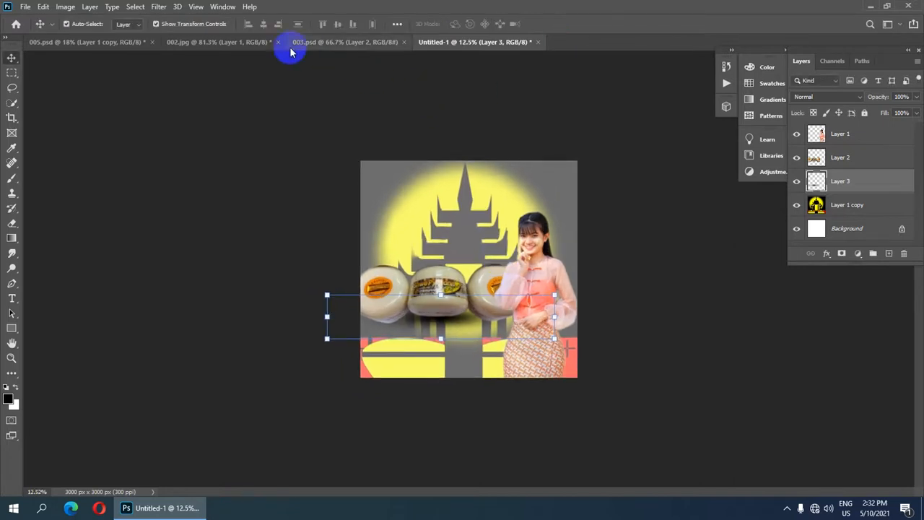
Copy the log-pile picture from 003.psd into the lower part of the Untitled-1 advertisement.
click(318, 44)
click(384, 374)
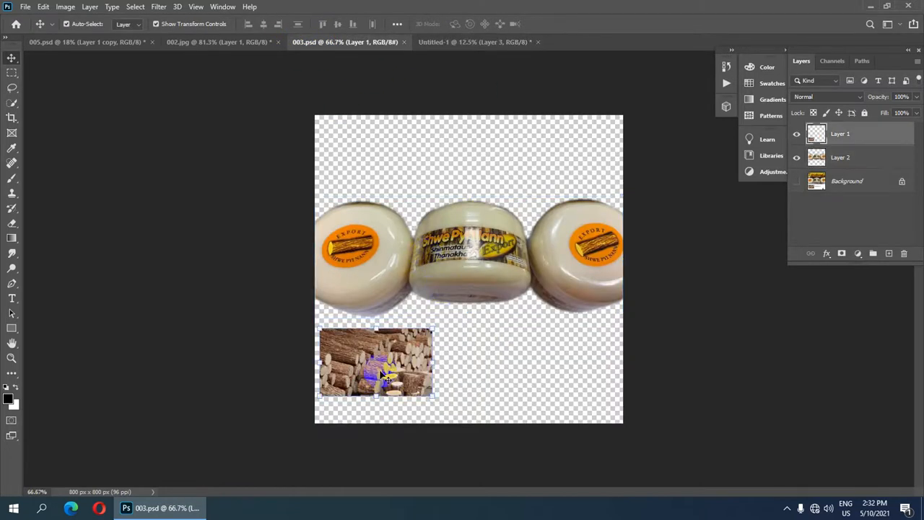
drag(384, 374, 391, 360)
drag(496, 147, 493, 220)
scroll(433, 368, up, 4)
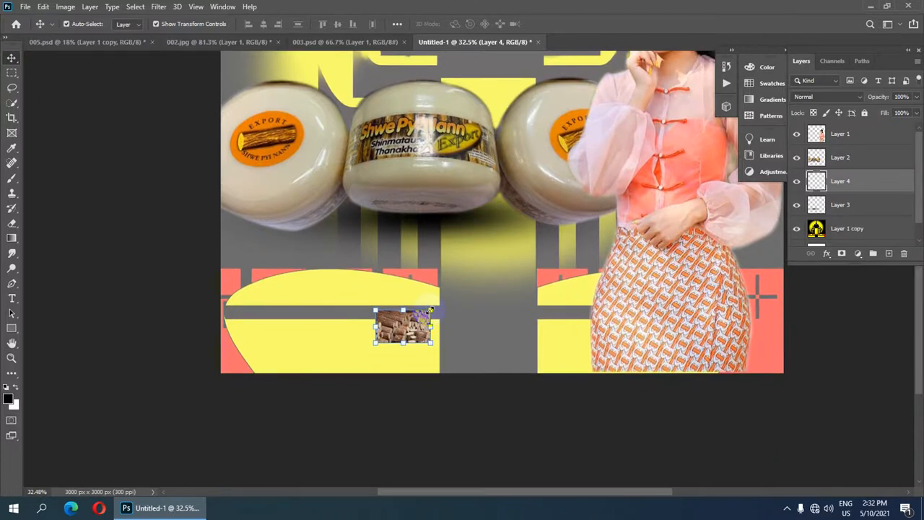
Enlarge the log picture to about 761% width and 421% height, place it along the canvas's bottom edge behind the woman, and apply the transform.
drag(431, 308, 565, 230)
drag(495, 264, 318, 313)
drag(409, 258, 497, 249)
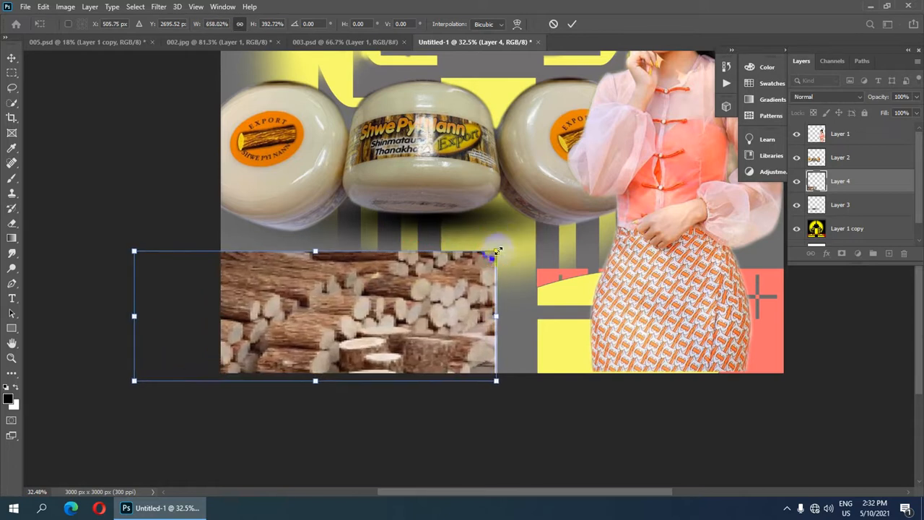
drag(423, 315, 488, 313)
drag(564, 240, 592, 223)
drag(527, 295, 565, 303)
key(ctrl+0)
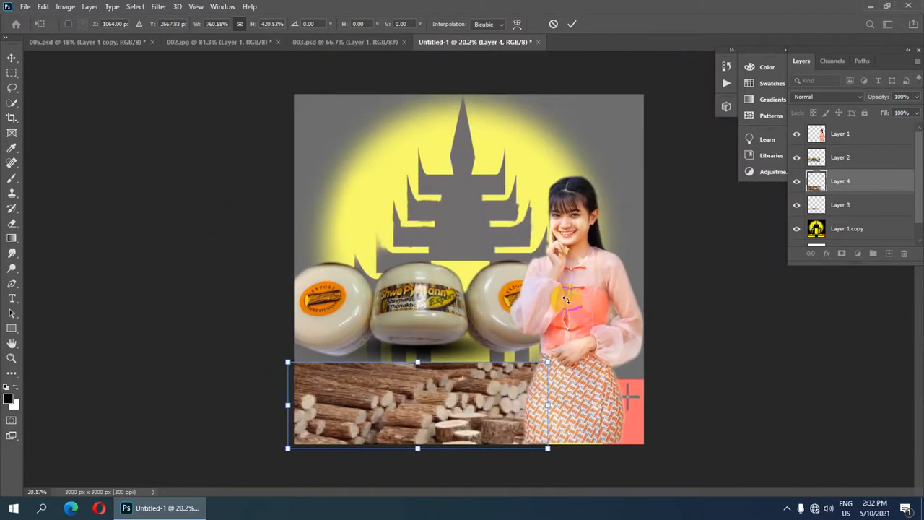
drag(520, 395, 518, 397)
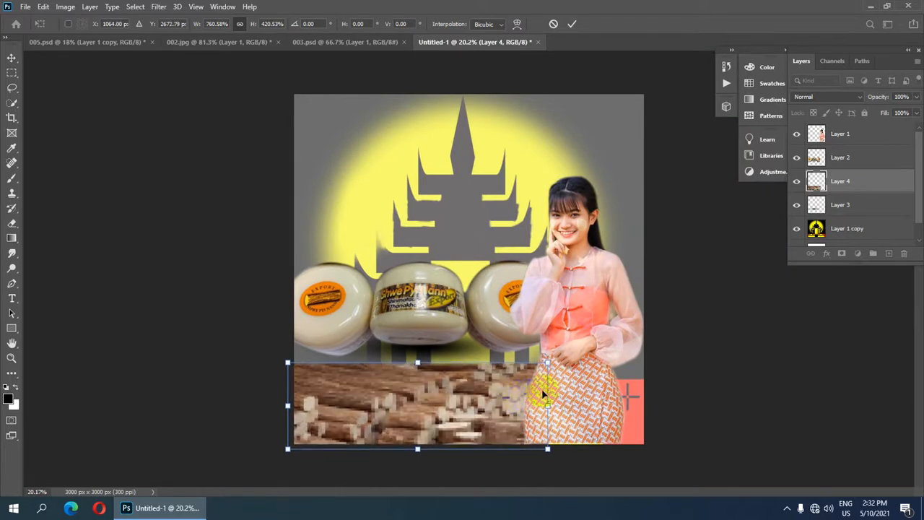
click(571, 24)
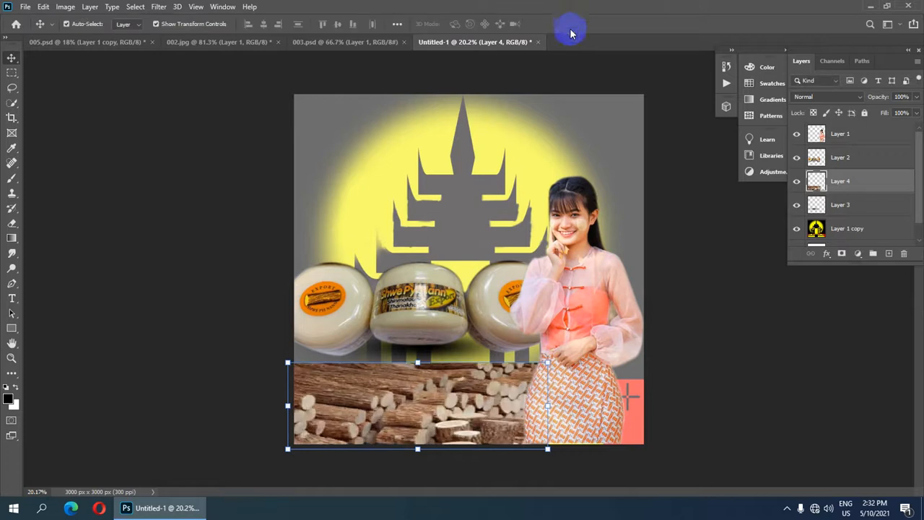
click(664, 324)
scroll(517, 370, down, 2)
scroll(517, 369, down, 2)
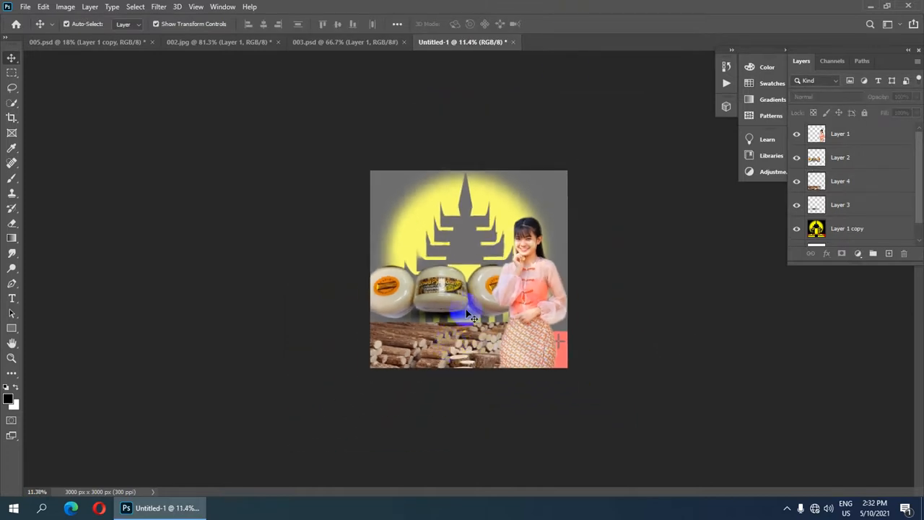
scroll(498, 231, up, 2)
scroll(467, 234, up, 1)
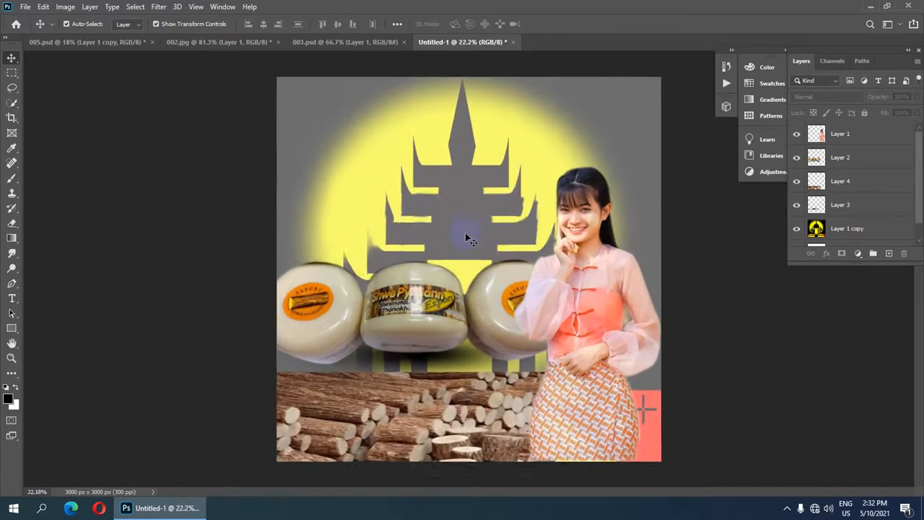
scroll(440, 158, down, 1)
scroll(441, 161, down, 1)
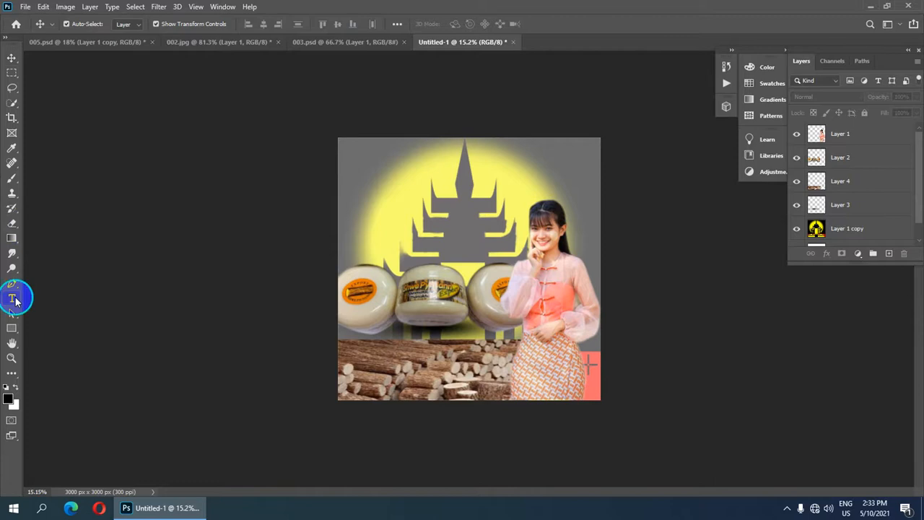
Ready the horizontal Type tool at 50 pt with orange #e17b00, sampled from the left jar's label, as the text colour.
drag(11, 298, 54, 303)
click(54, 298)
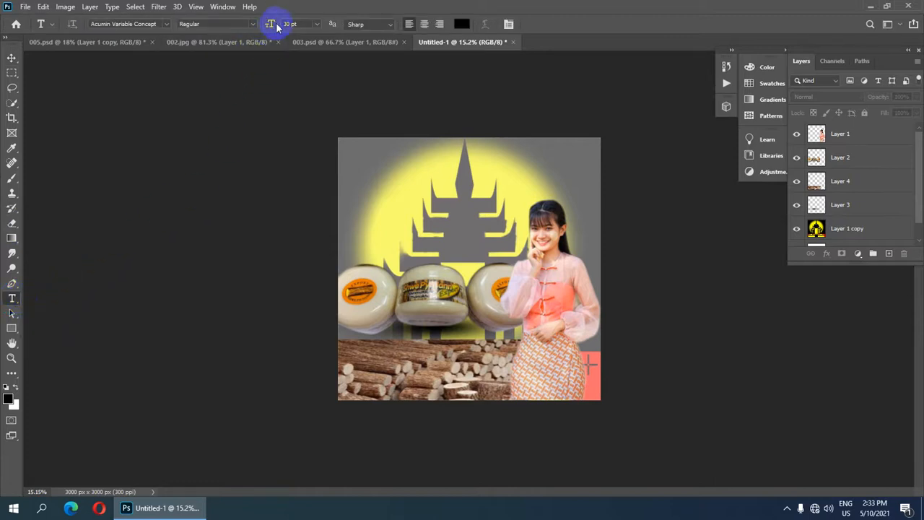
click(304, 24)
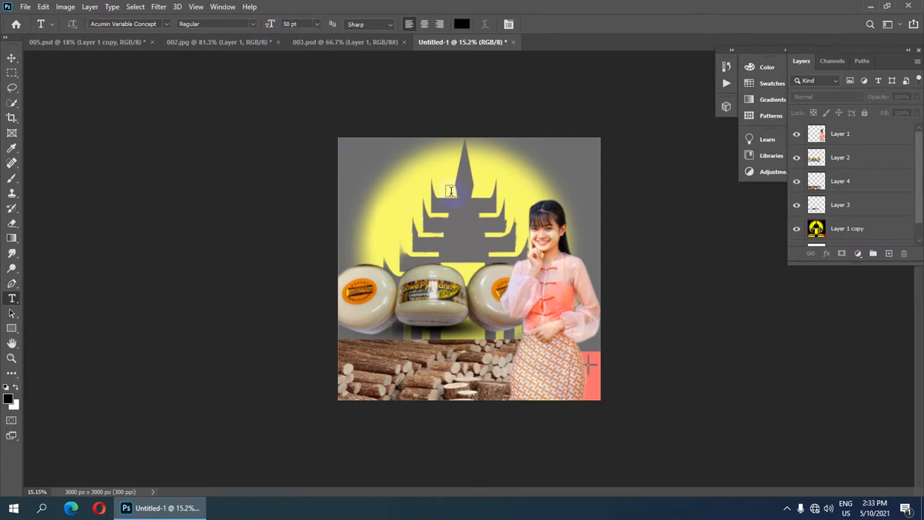
click(462, 24)
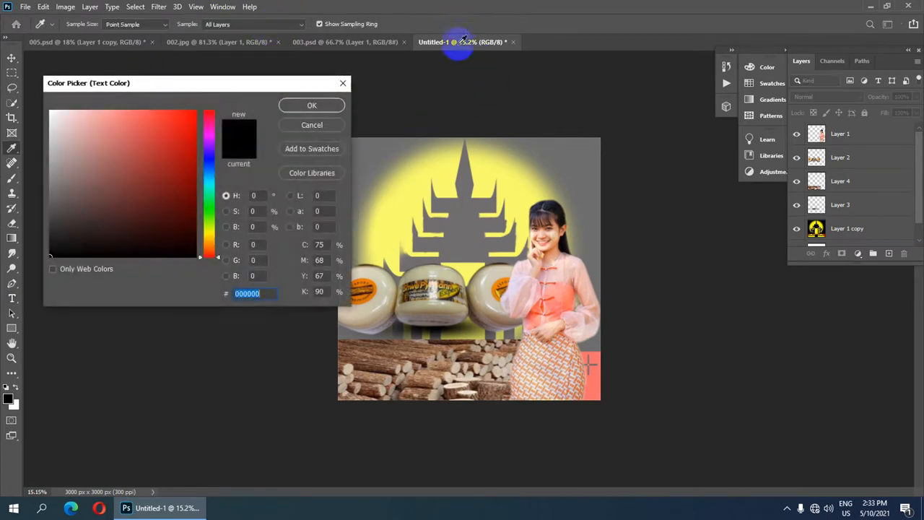
click(368, 288)
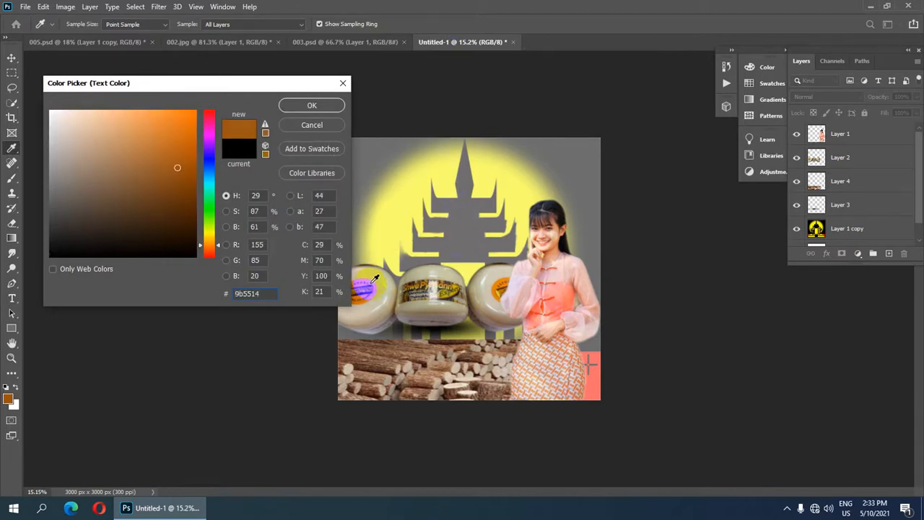
click(373, 276)
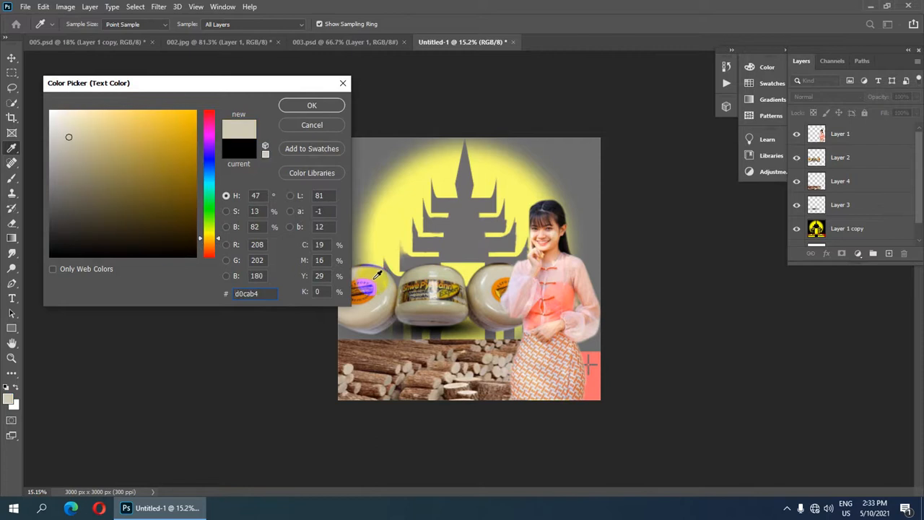
click(370, 283)
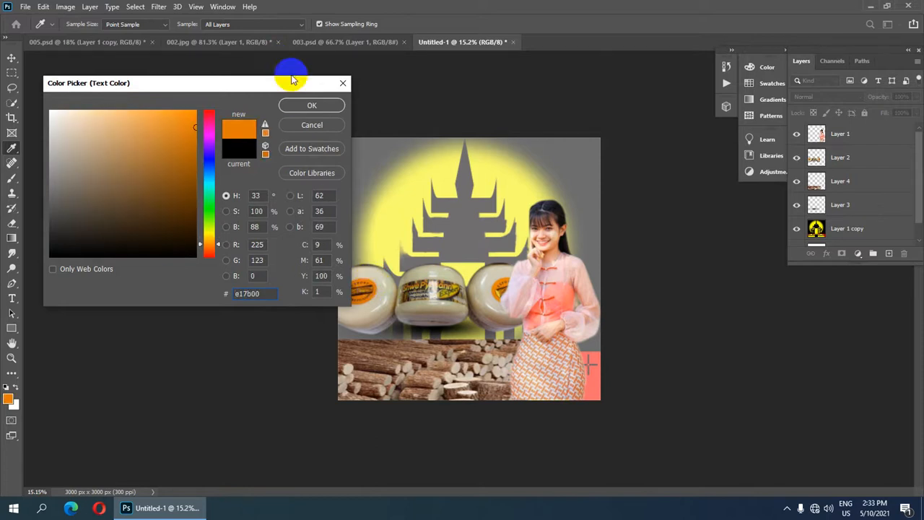
click(309, 105)
Add the text "Shwe Pyi Nann" across the temple spire and commit it.
scroll(438, 195, up, 2)
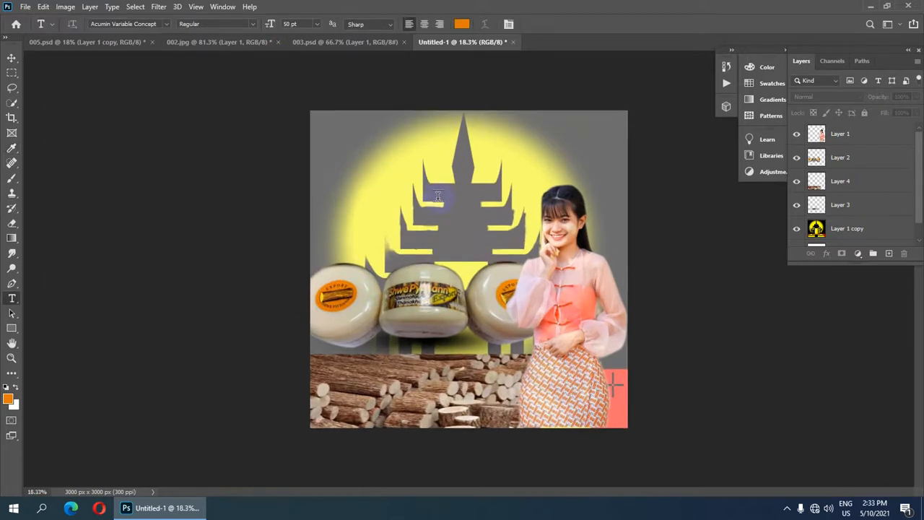
scroll(433, 190, up, 1)
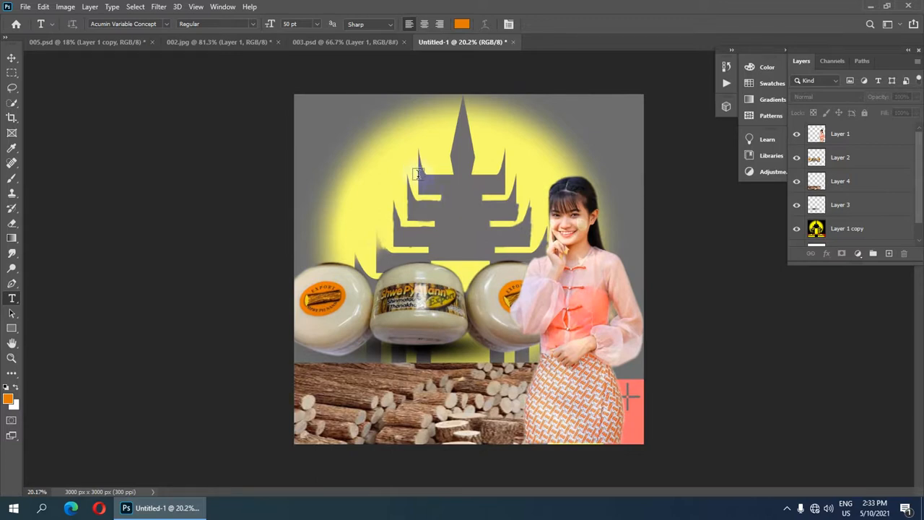
click(399, 152)
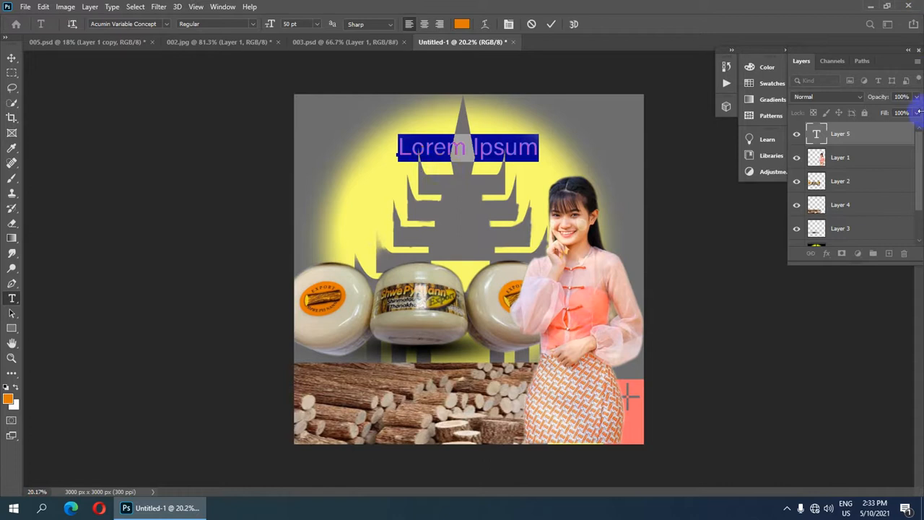
text(S)
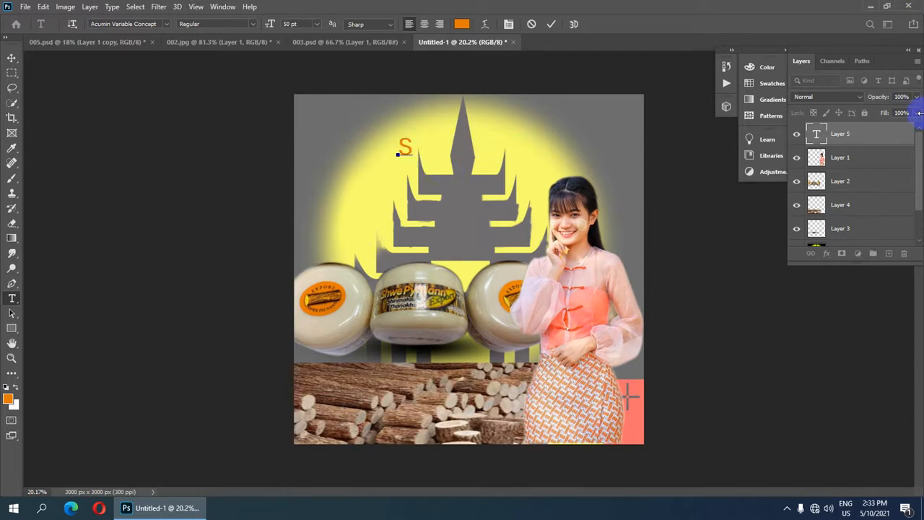
text(hwe PY)
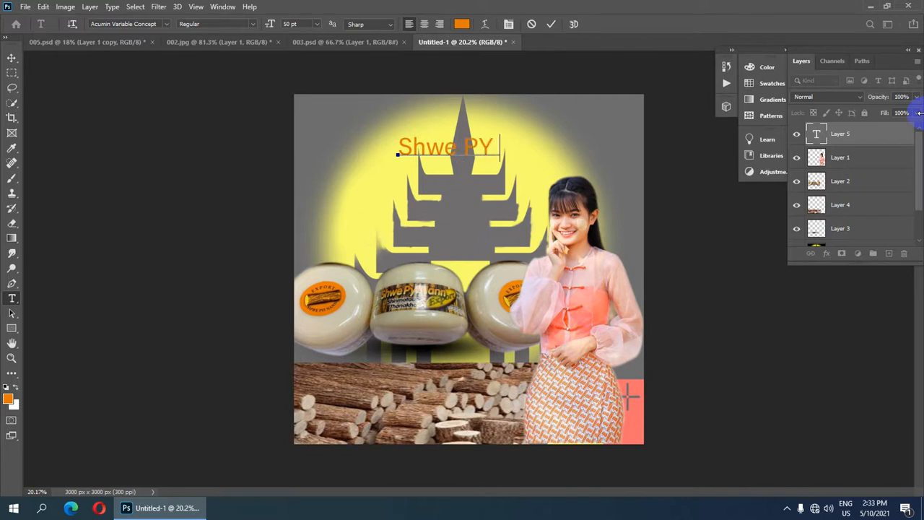
key(BackSpace)
key(BackSpace)
key(BackSpace)
key(BackSpace)
text(Pyi N)
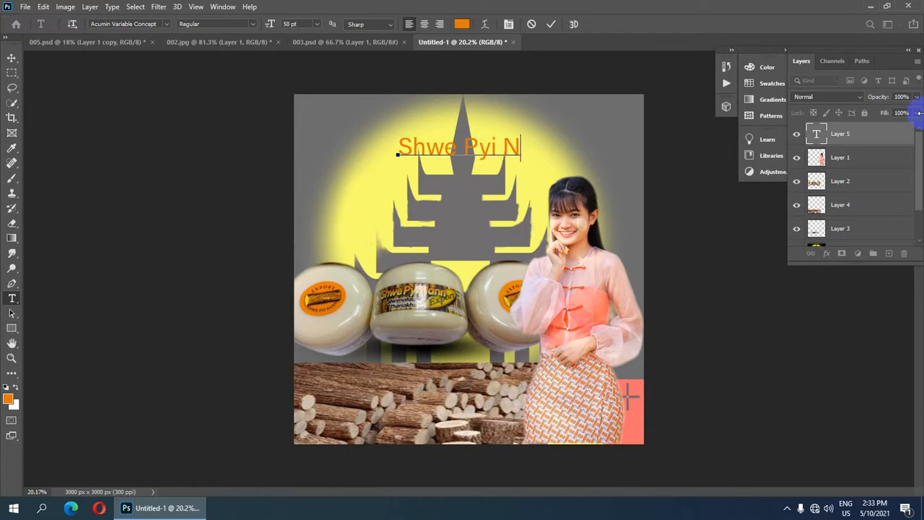
text(ann)
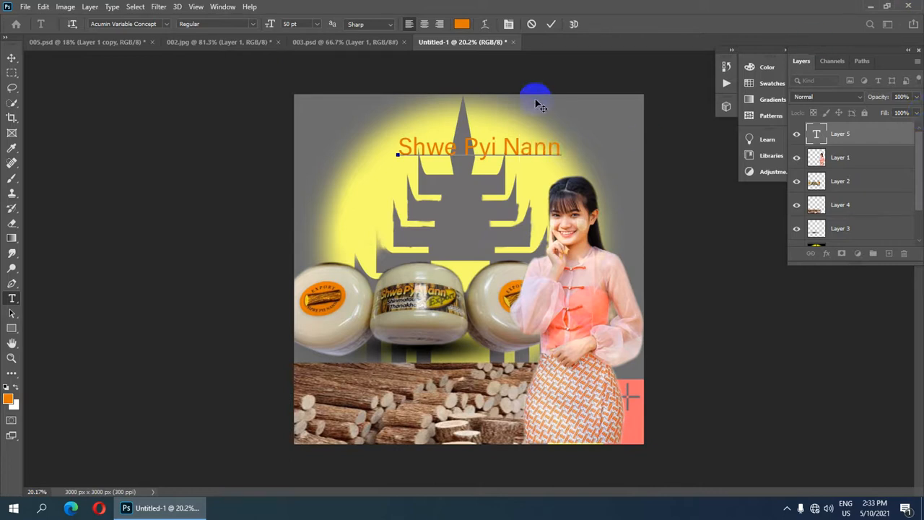
click(553, 24)
Shift the "Shwe Pyi Nann" heading slightly left to centre it on the spire, and duplicate it directly below.
scroll(542, 165, up, 2)
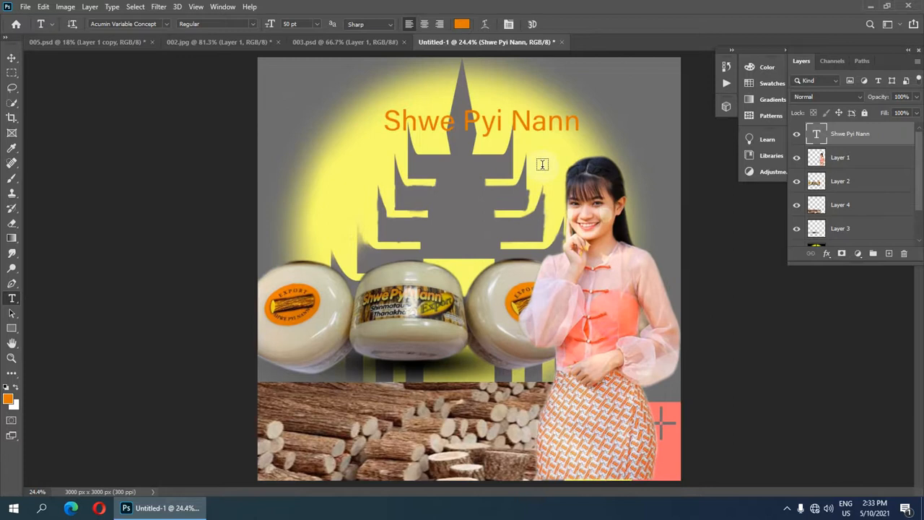
key(v)
drag(542, 136, 526, 136)
scroll(526, 134, up, 1)
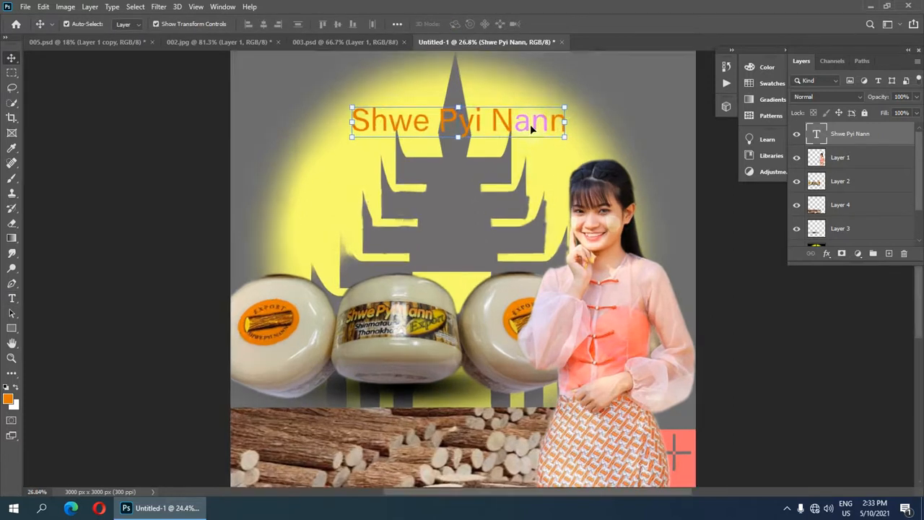
scroll(530, 126, down, 2)
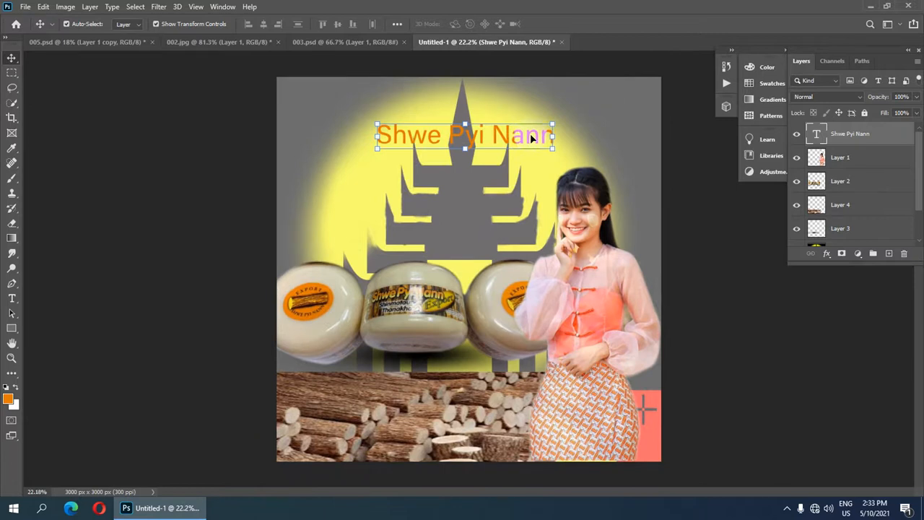
drag(510, 139, 510, 166)
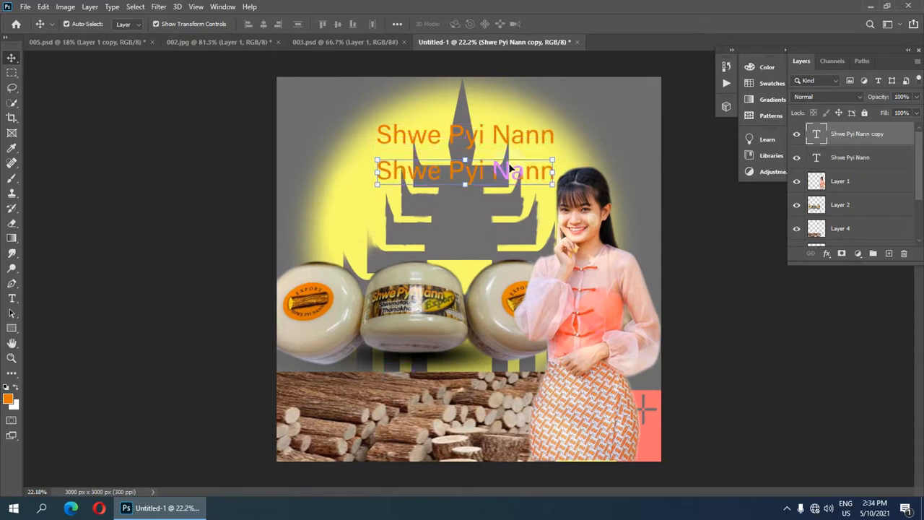
Set the font size of the whole duplicated "Shwe Pyi Nann" line to 30 pt.
scroll(504, 161, up, 2)
scroll(452, 159, down, 1)
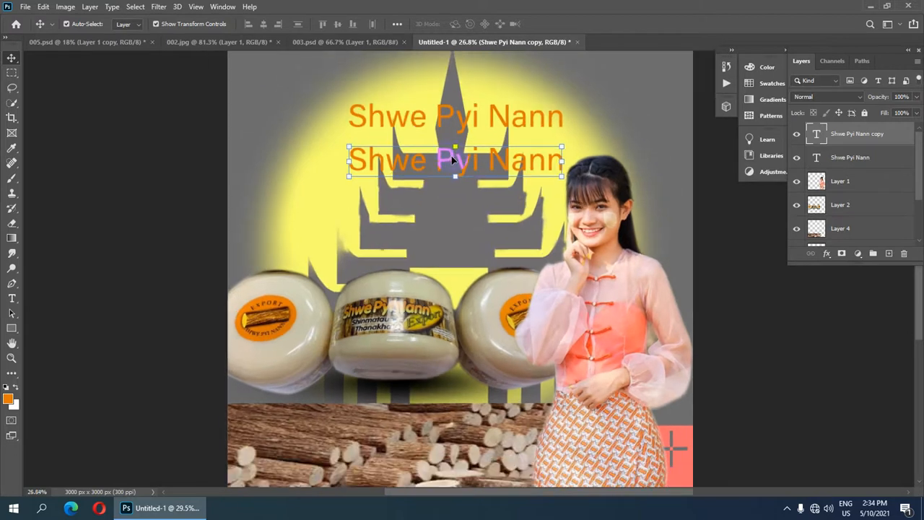
key(t)
scroll(390, 76, up, 2)
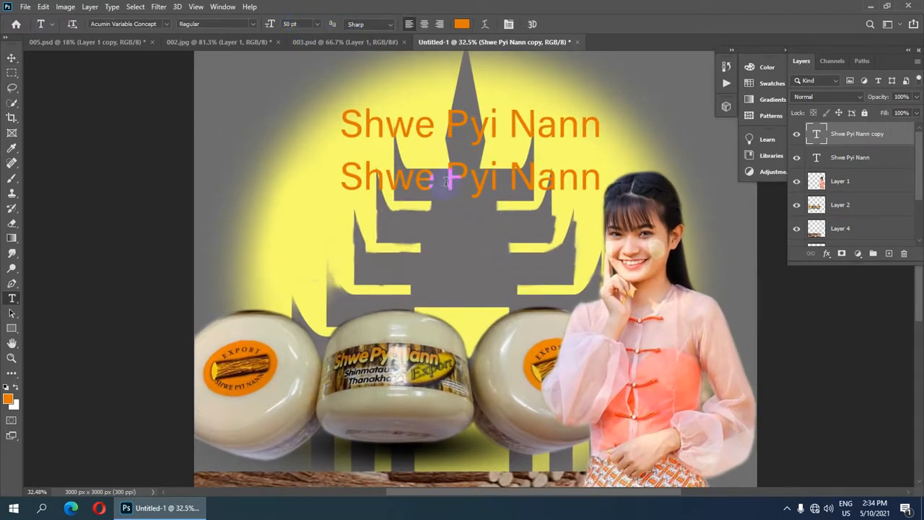
click(345, 180)
drag(347, 180, 609, 177)
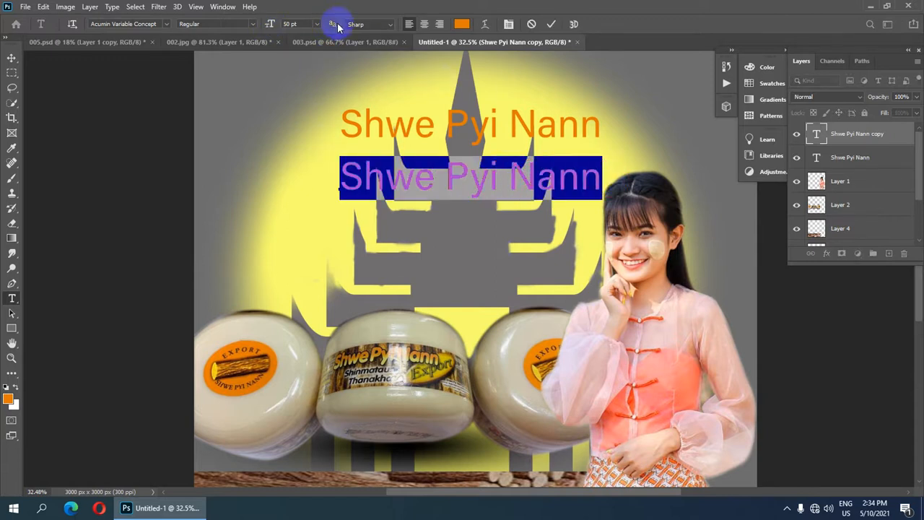
click(293, 24)
text(30)
key(Return)
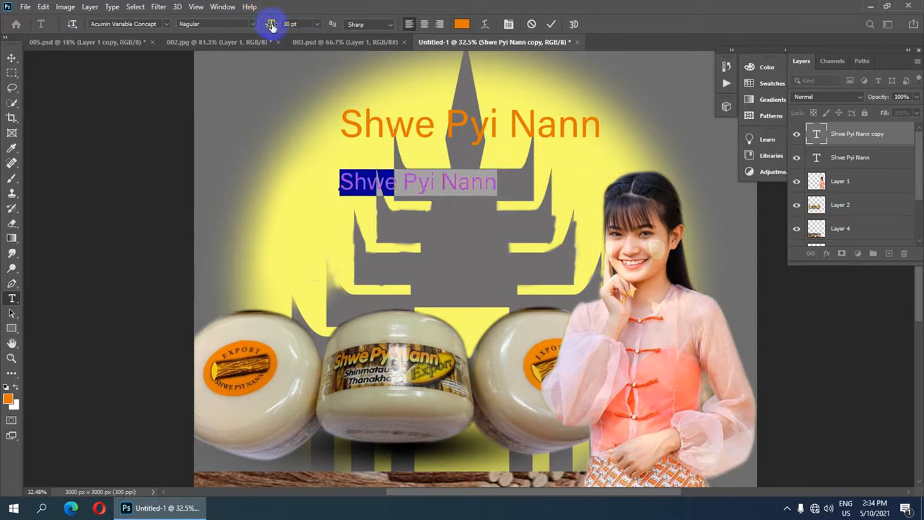
Replace the smaller duplicated "Shwe Pyi Nann" line with the text "shinmataung" and commit it.
scroll(441, 210, up, 2)
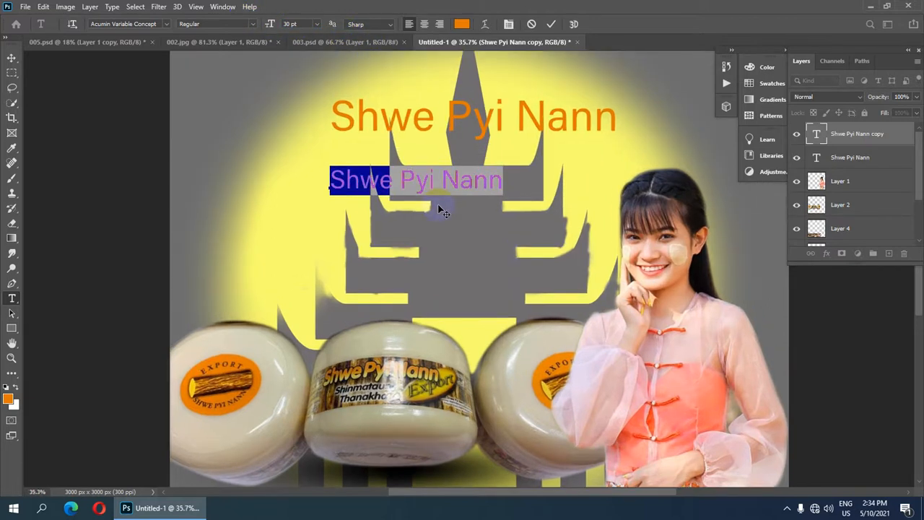
click(450, 176)
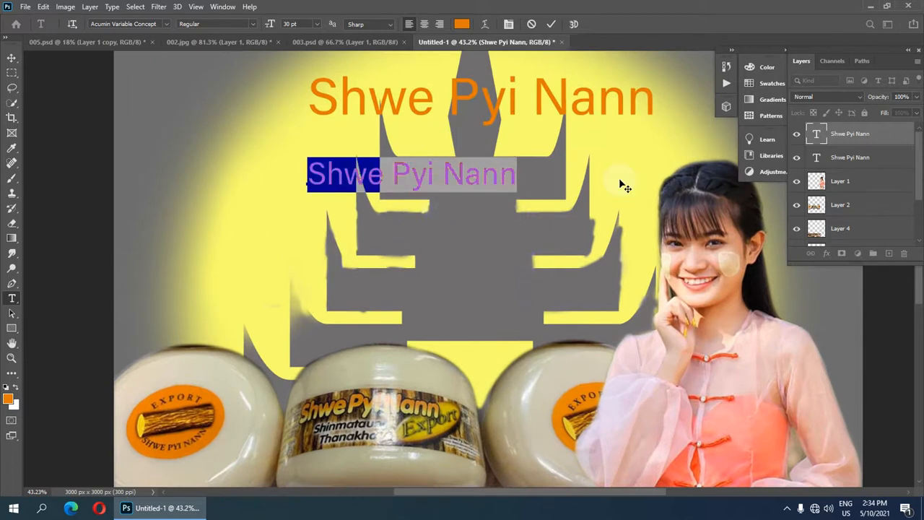
text(sh)
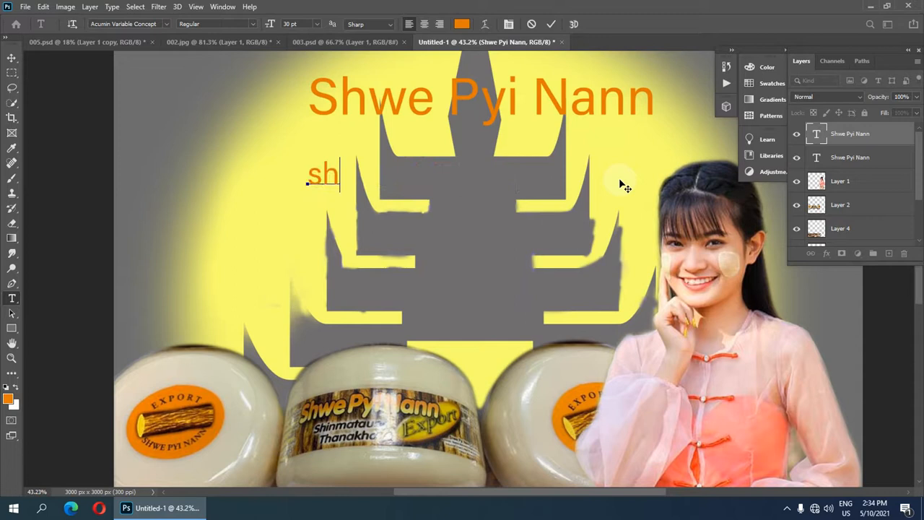
text(inmataung)
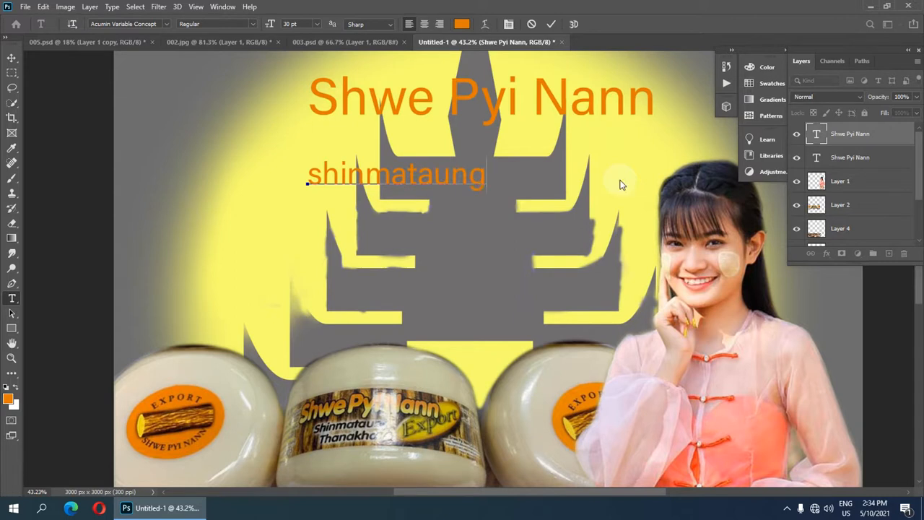
click(550, 24)
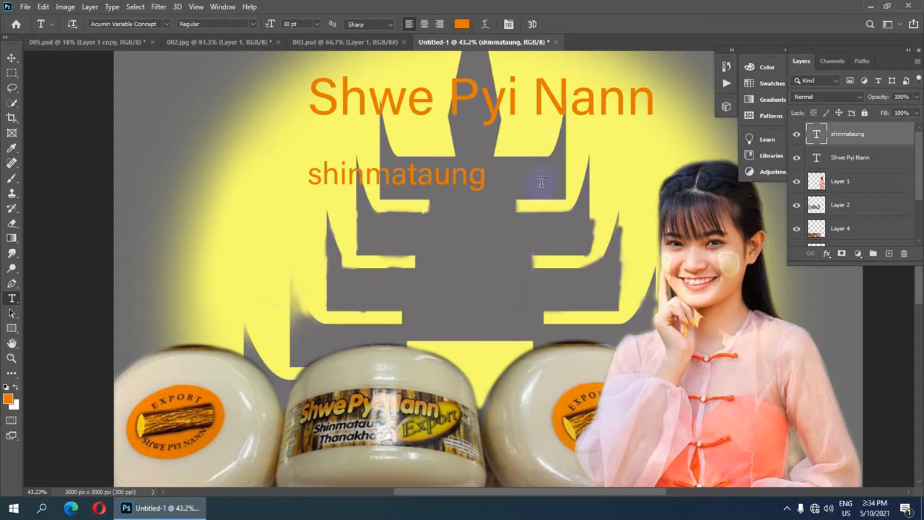
Shift the "shinmataung" line right until it is centred on the temple tier under the heading.
key(v)
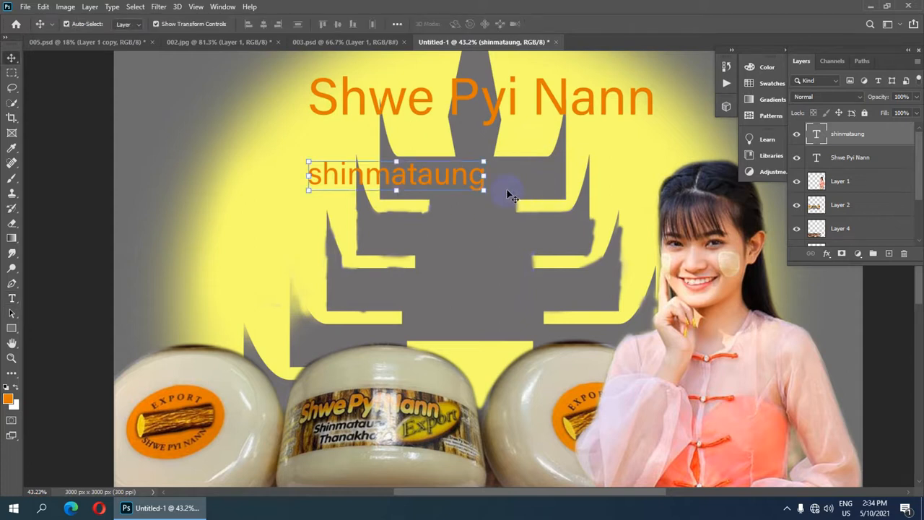
key(shift+Right)
key(shift+Right)
key(shift+Right)
key(shift+Right)
key(shift+Right)
key(shift+Right)
key(shift+Right)
key(shift+Right)
key(shift+Right)
key(shift+Right)
key(shift+Right)
key(shift+Right)
key(shift+Right)
key(shift+Right)
key(shift+Right)
key(shift+Right)
key(shift+Right)
key(shift+Right)
key(shift+Right)
key(shift+Right)
key(shift+Right)
key(shift+Right)
key(shift+Right)
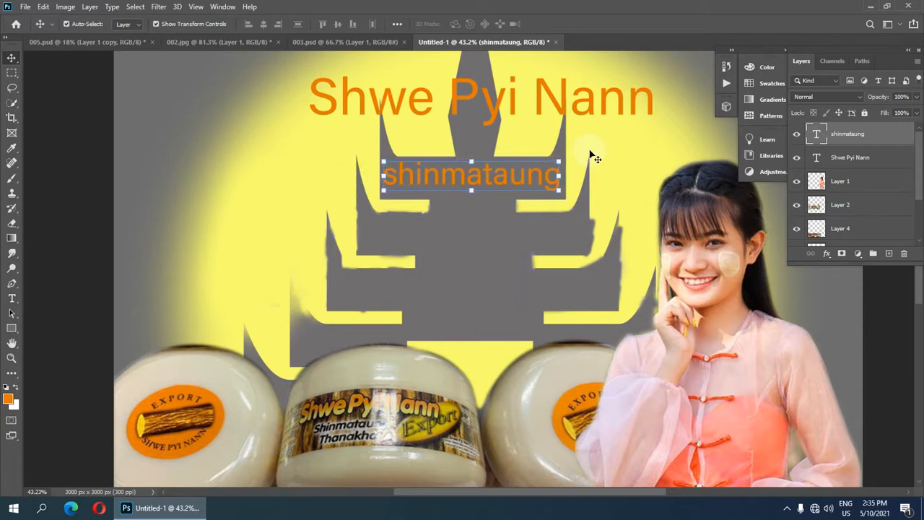
Duplicate the "shinmataung" line directly below onto the next temple tier and nudge the copy slightly down.
scroll(523, 175, up, 2)
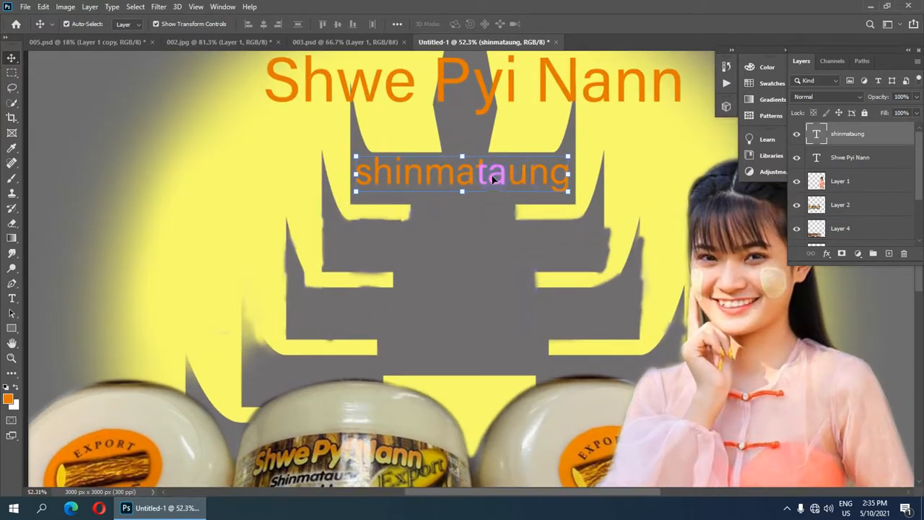
drag(495, 177, 493, 238)
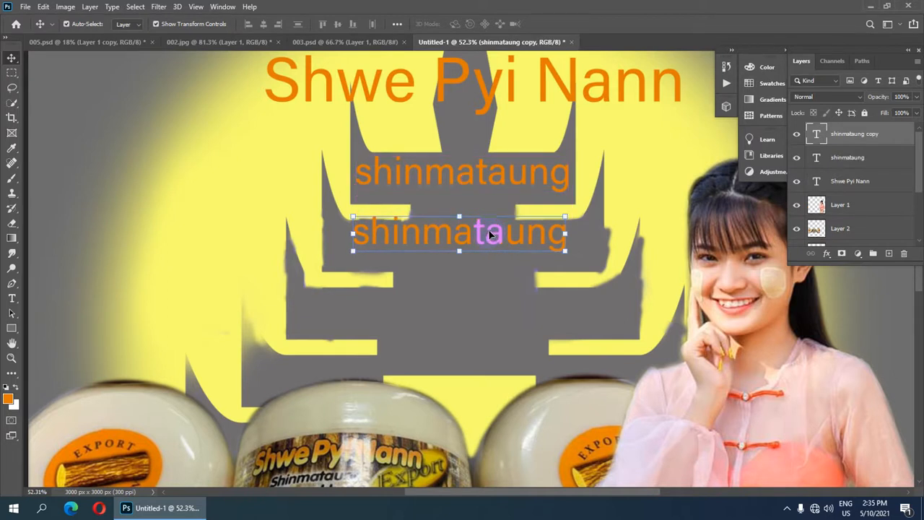
key(Down)
key(Down)
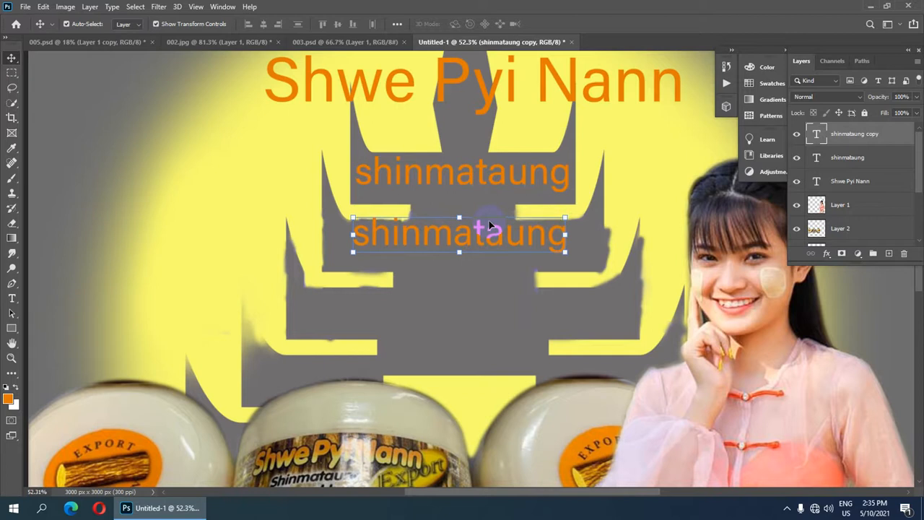
key(Down)
key(Down)
key(Down)
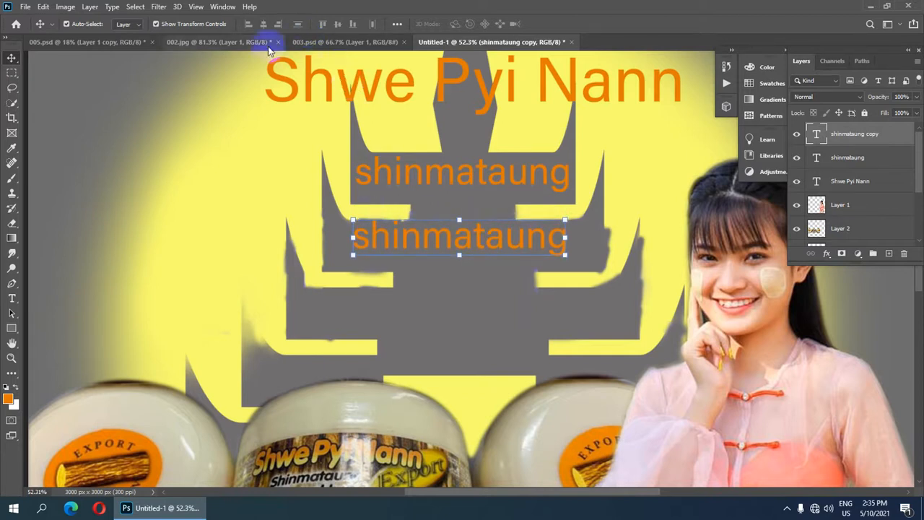
Replace the whole text of the lower "shinmataung" copy with "Thanakha" and commit it.
key(t)
click(443, 240)
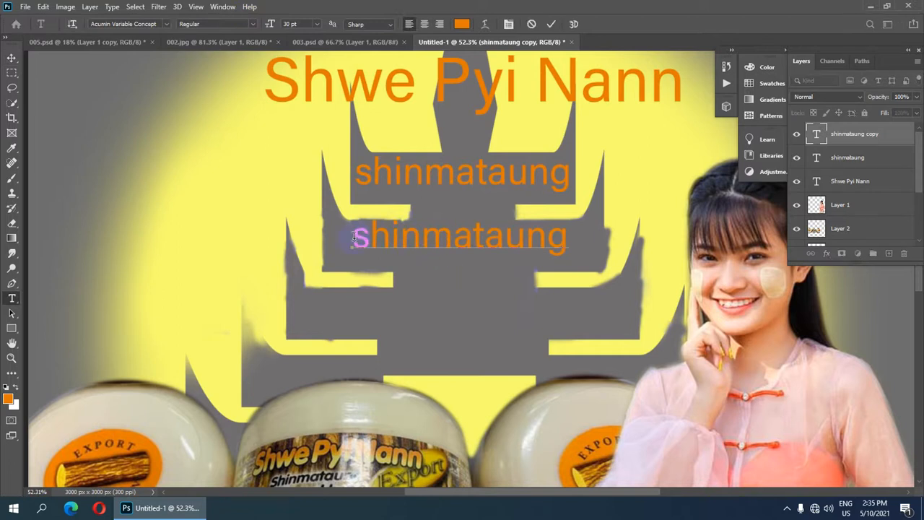
drag(354, 237, 605, 246)
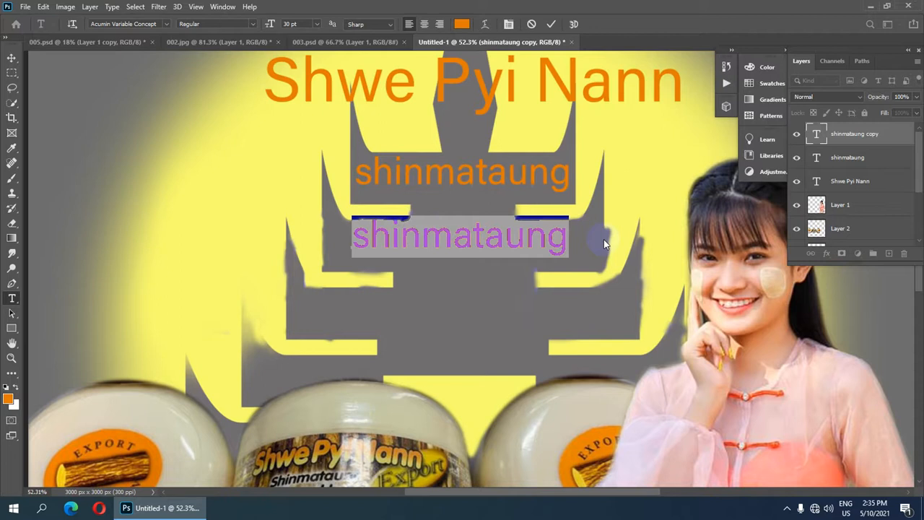
key(BackSpace)
text(Th)
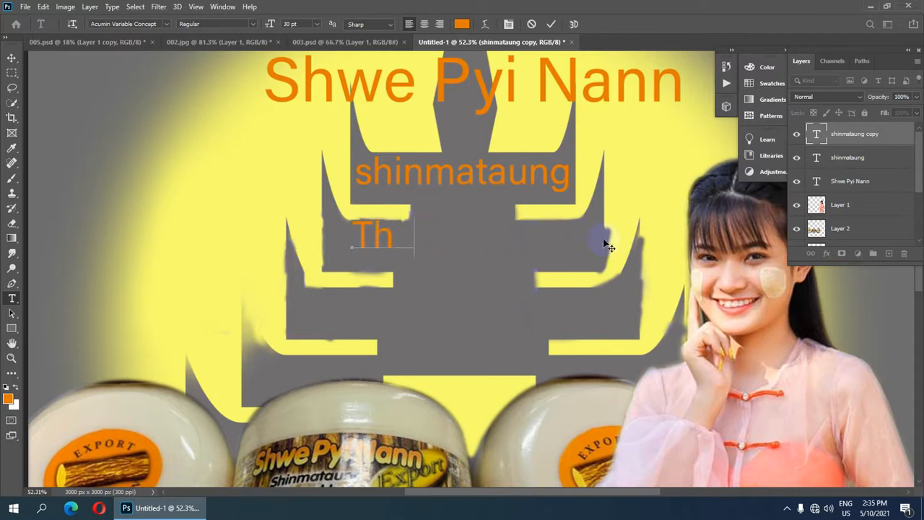
text(ana)
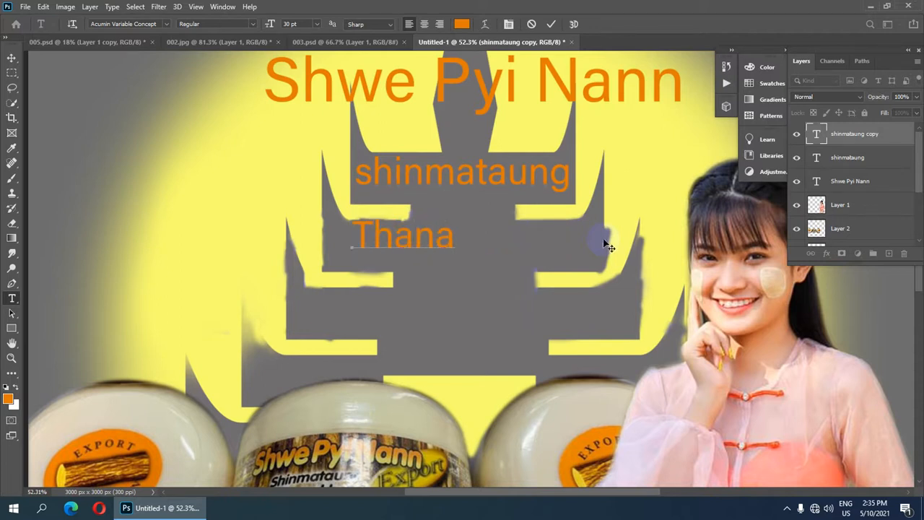
text(kha)
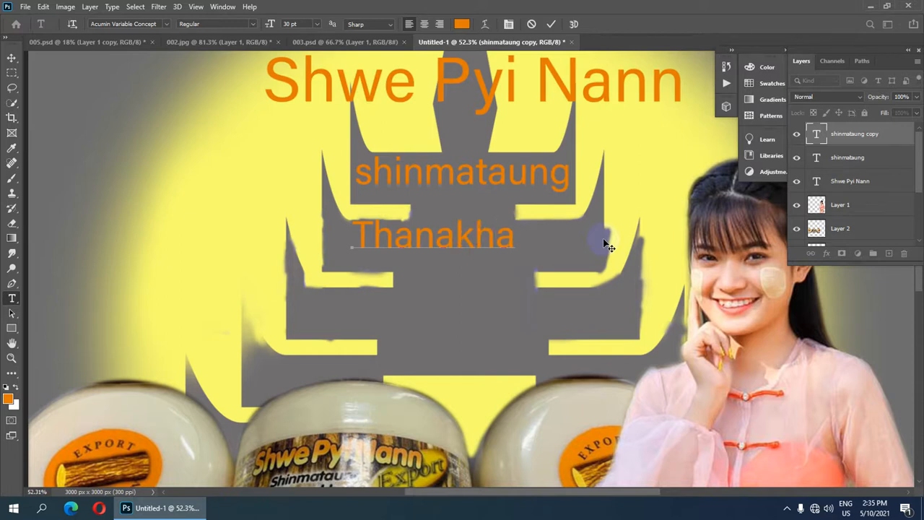
click(552, 25)
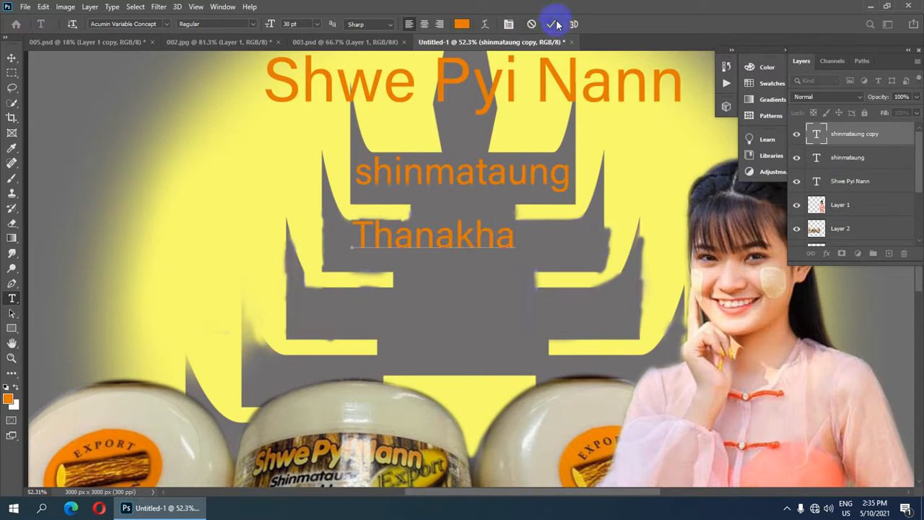
Nudge the "Thanakha" line right until it is roughly centred beneath "shinmataung".
key(v)
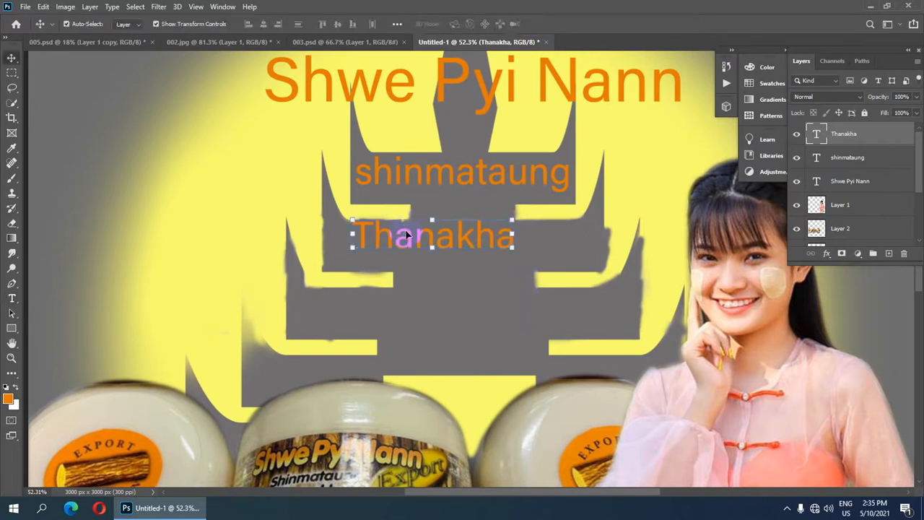
key(Right)
key(Right)
key(Right)
key(Right)
key(Right)
key(Right)
key(Right)
key(Right)
key(Right)
key(Right)
key(Right)
key(Right)
key(Right)
key(Right)
key(Right)
key(Right)
key(Right)
key(Right)
key(Right)
key(Right)
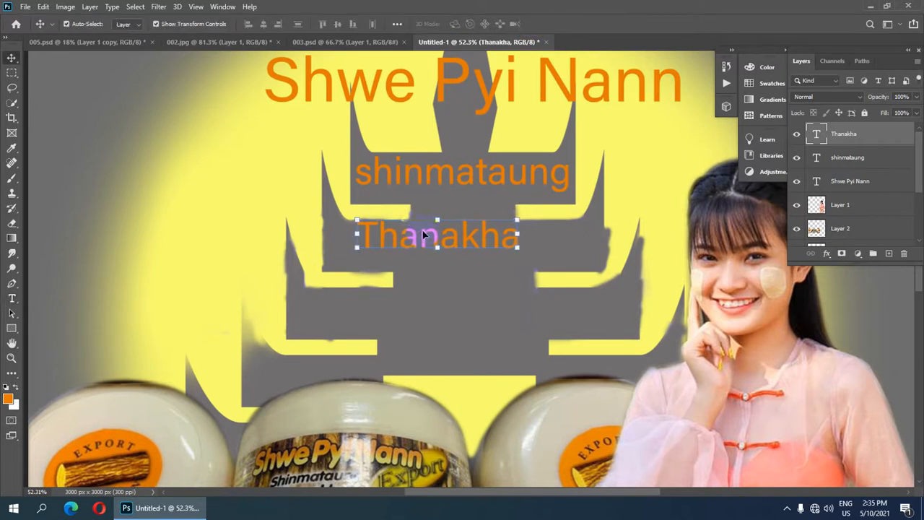
key(Right)
key(Right)
key(Right)
key(Right)
key(Right)
key(Right)
key(Right)
key(Right)
key(Right)
key(Right)
key(Right)
key(Right)
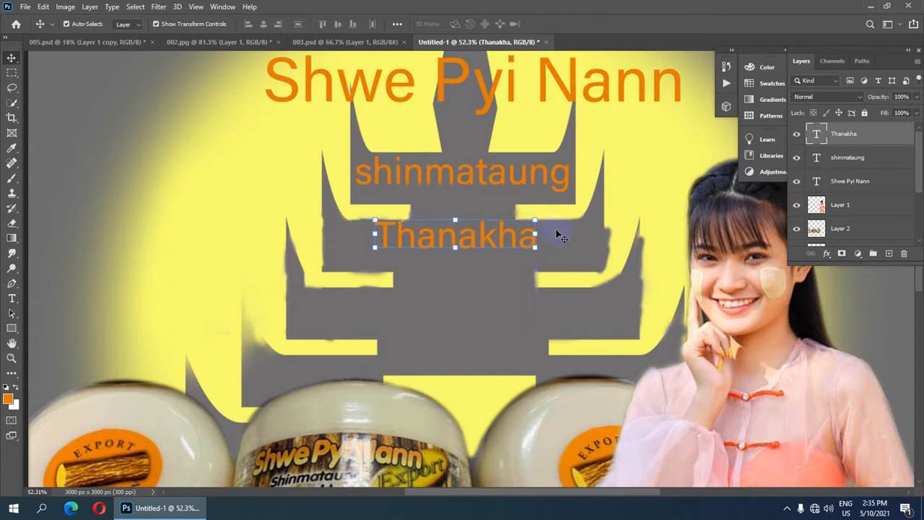
Duplicate the large "Shwe Pyi Nann" heading and place the copy beneath the jars, at the upper edge of the log picture.
scroll(556, 232, down, 3)
scroll(551, 230, down, 2)
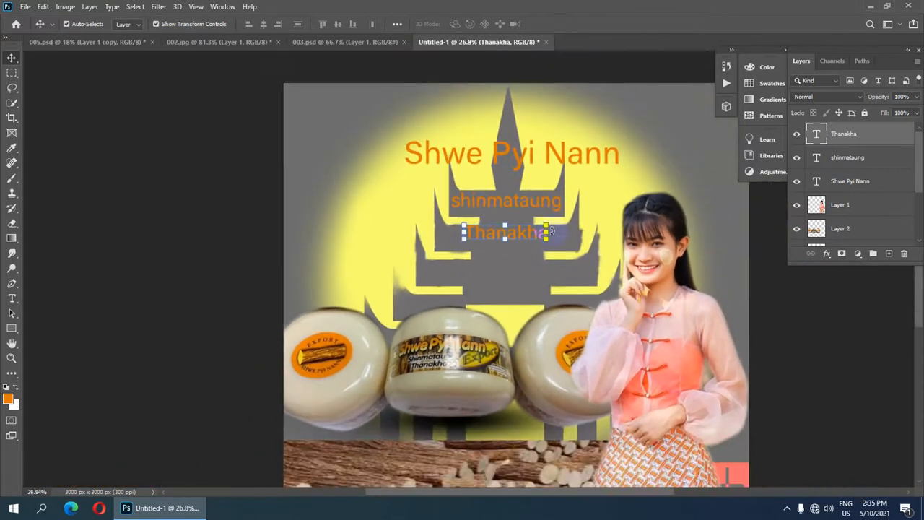
scroll(474, 209, up, 1)
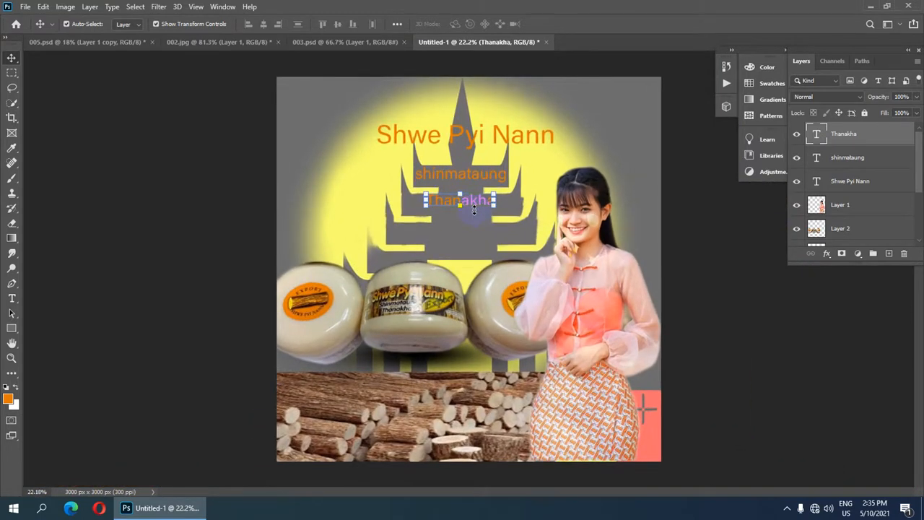
click(670, 144)
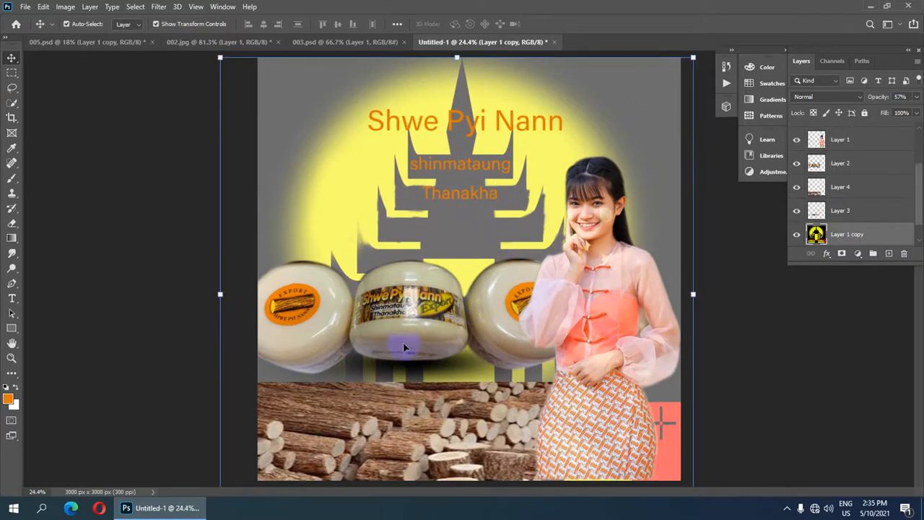
scroll(387, 363, up, 2)
scroll(386, 362, down, 2)
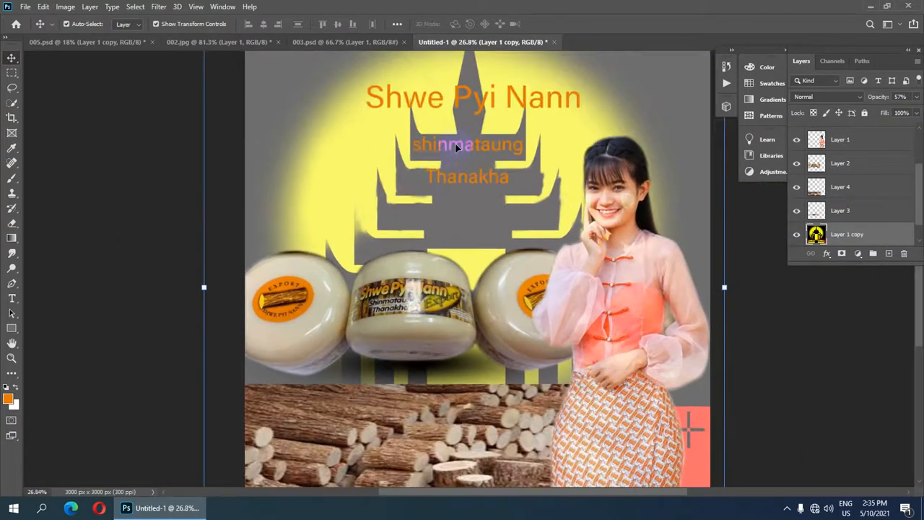
click(454, 95)
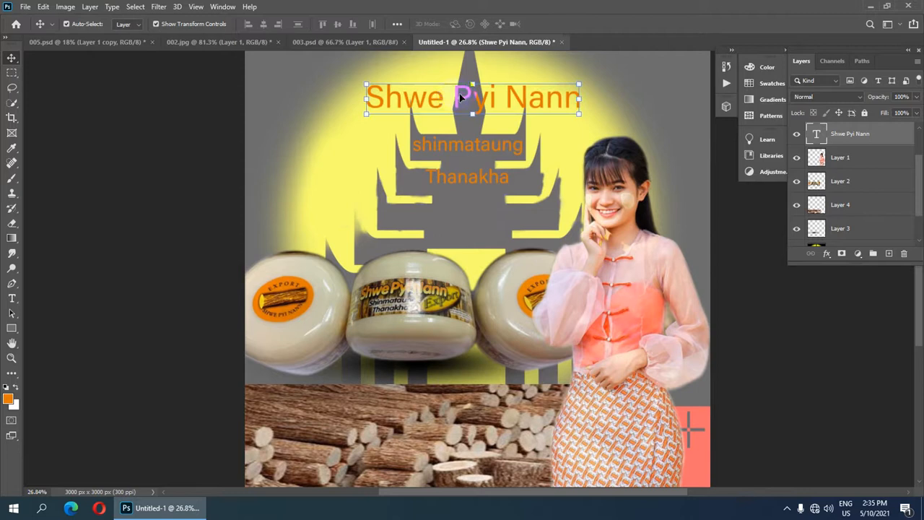
drag(462, 96, 352, 371)
drag(335, 362, 349, 368)
Set the font size of the whole "Shwe Pyi Nann" copy beneath the jars to 25 pt.
scroll(395, 256, down, 2)
scroll(395, 256, up, 5)
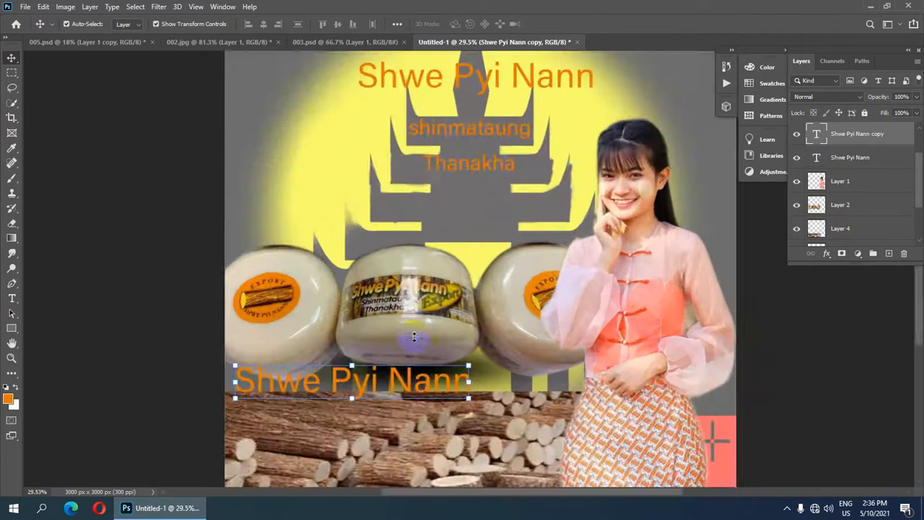
scroll(473, 228, down, 1)
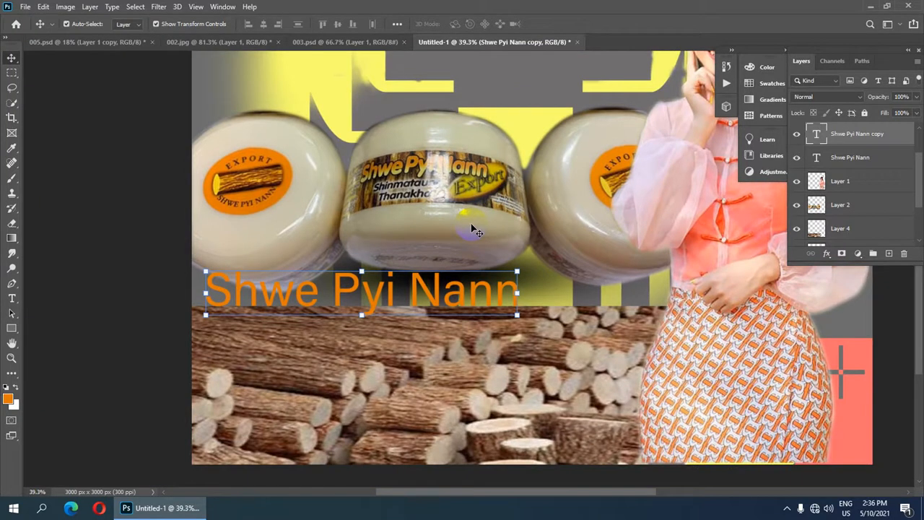
key(t)
click(292, 24)
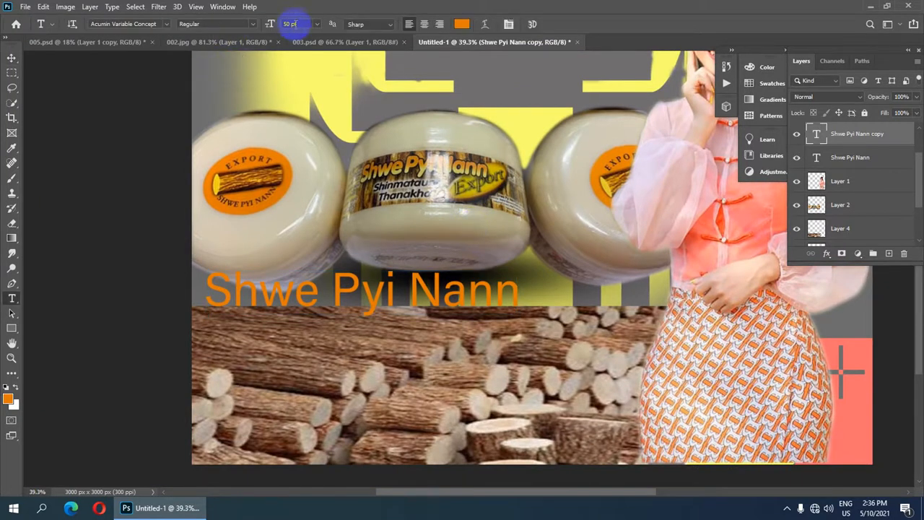
click(275, 22)
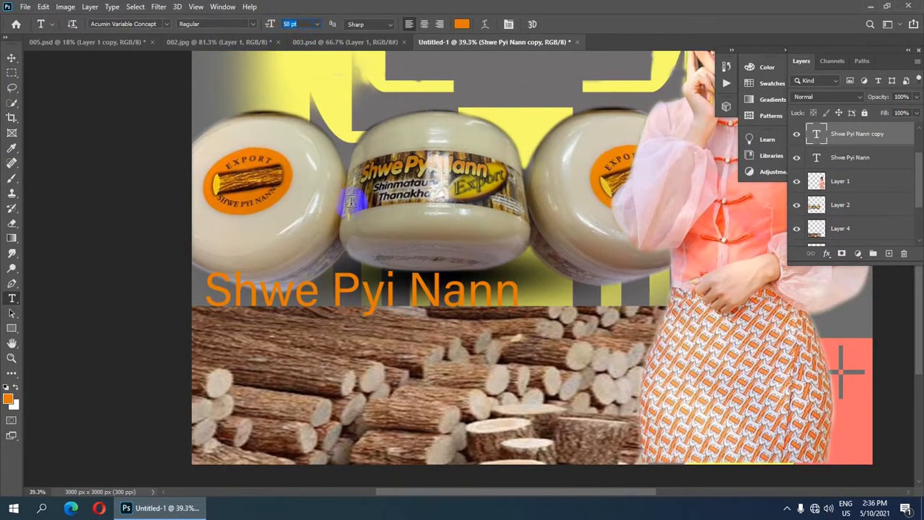
click(358, 304)
drag(196, 285, 529, 309)
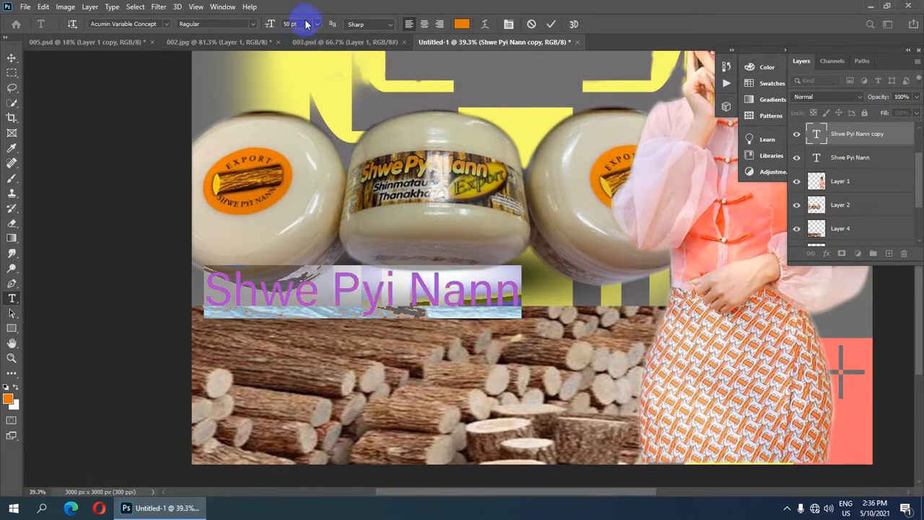
drag(302, 22, 229, 24)
text(2)
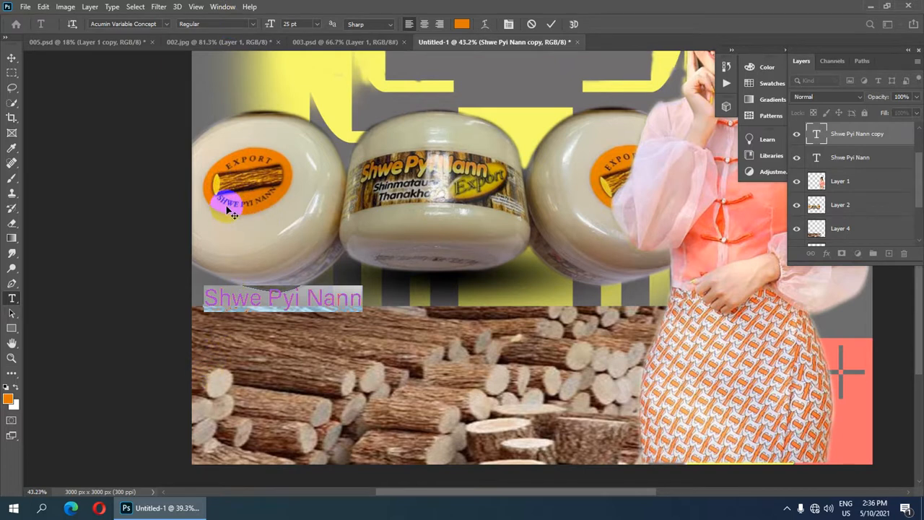
Change the text colour of the "Shwe Pyi Nann" copy beneath the jars to black, #000000.
scroll(233, 215, up, 2)
click(461, 24)
mouse_move(159, 200)
mouse_down()
mouse_move(62, 233)
mouse_move(51, 256)
mouse_up()
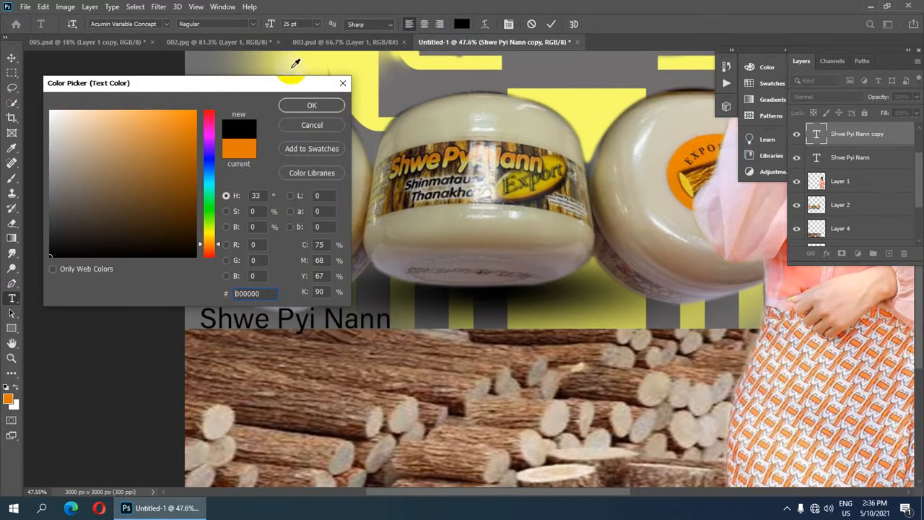
click(323, 108)
scroll(335, 264, up, 1)
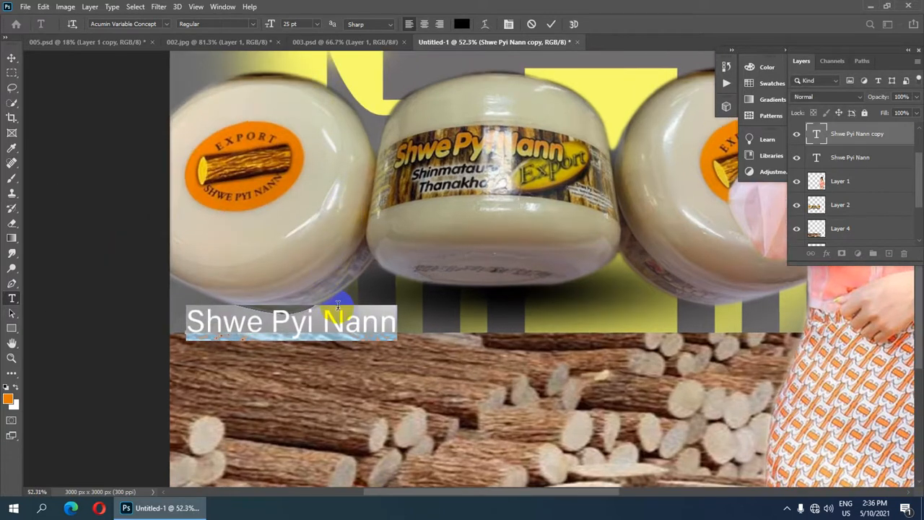
scroll(337, 305, down, 6)
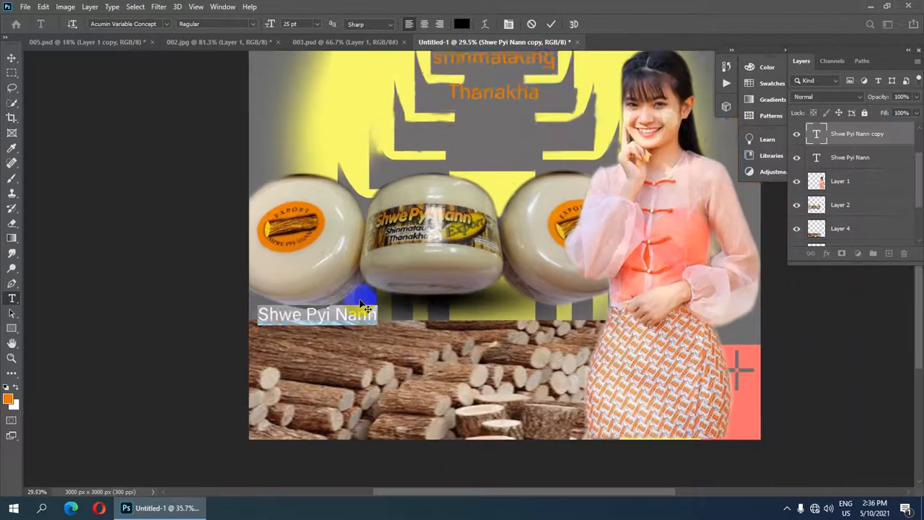
scroll(366, 309, down, 1)
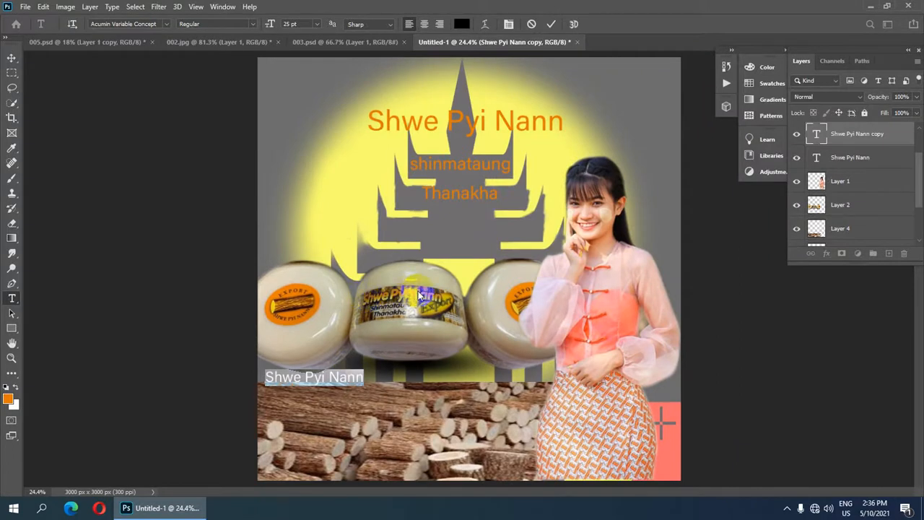
Replace the black text beneath the jars with "Get From Shin Ma Taung Tree" and commit the edit.
text(Get F)
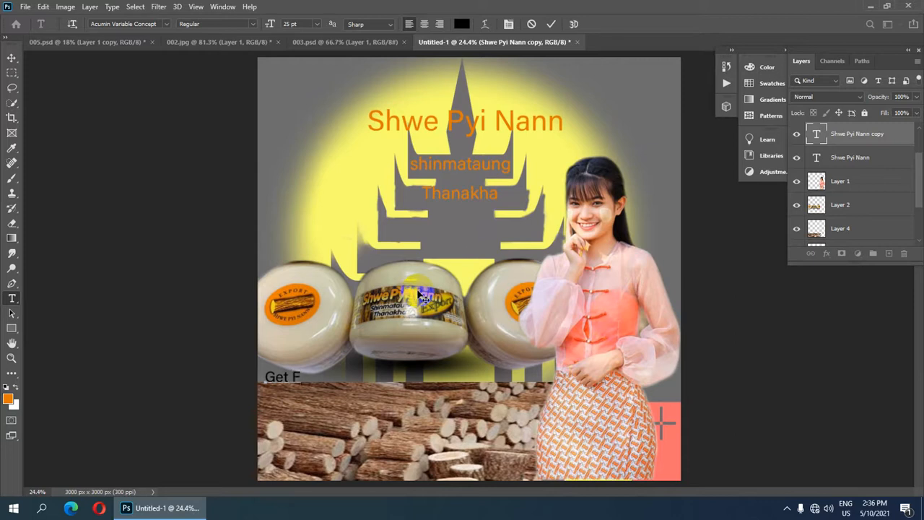
text(ron=)
key(BackSpace)
text(m Sh)
text(in Ma)
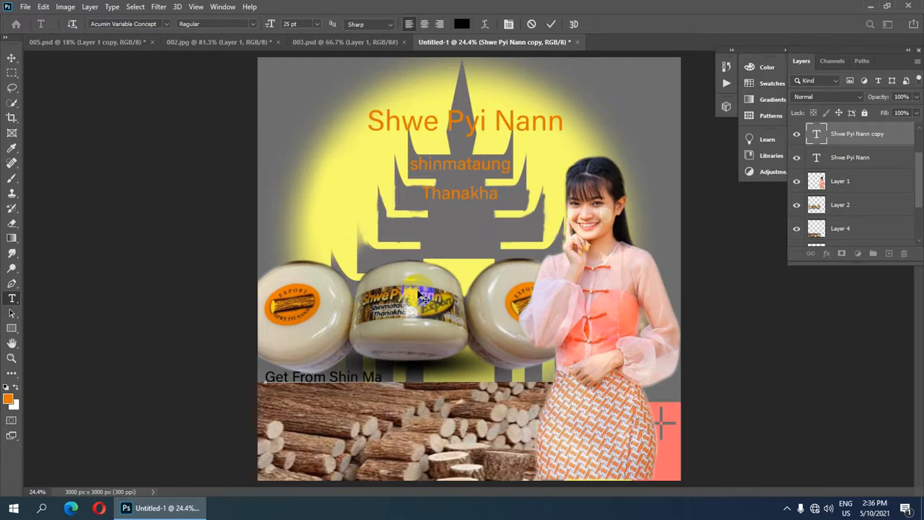
text( Taung Tree)
scroll(415, 300, down, 2)
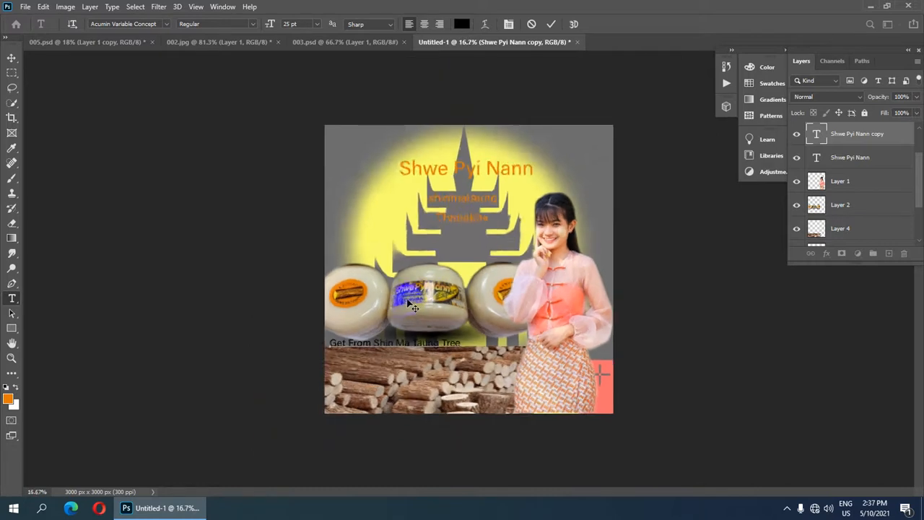
scroll(412, 306, up, 1)
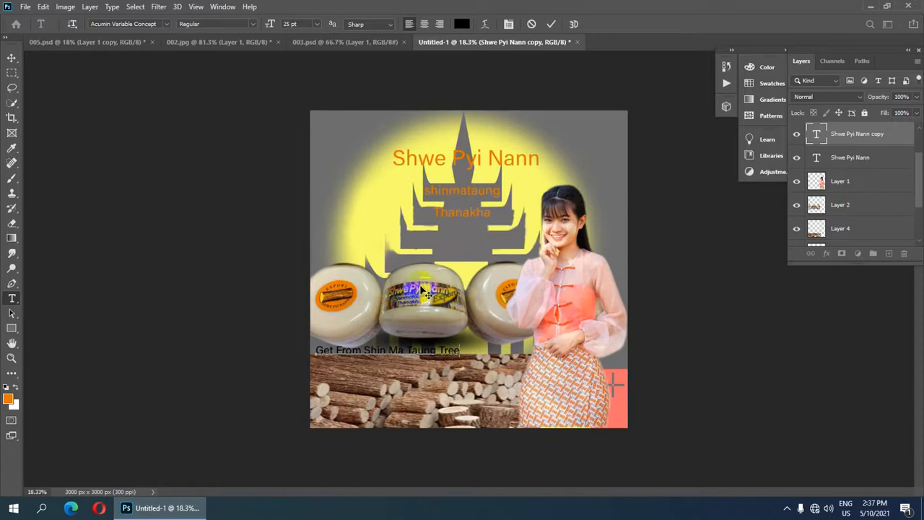
click(554, 25)
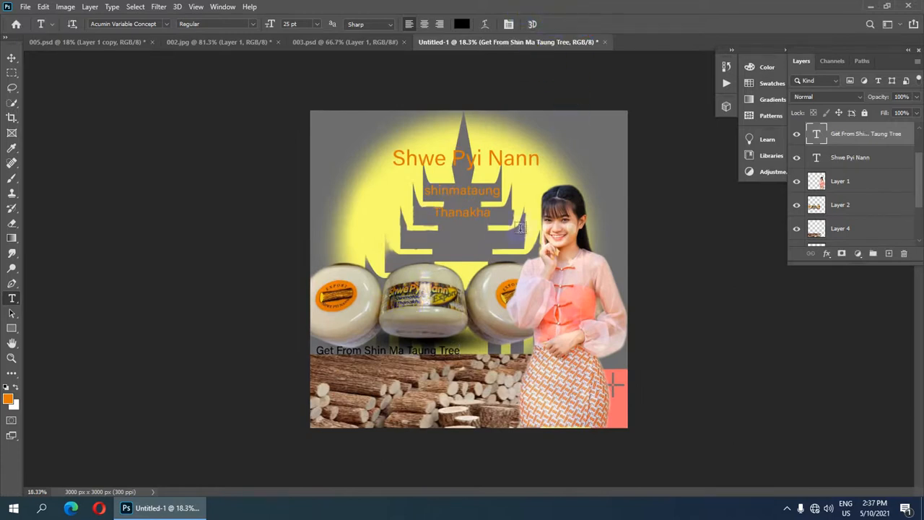
Raise the opacity of the temple background layer, "Layer 1 copy", to 74%.
scroll(497, 330, down, 1)
scroll(495, 332, up, 3)
scroll(493, 333, down, 3)
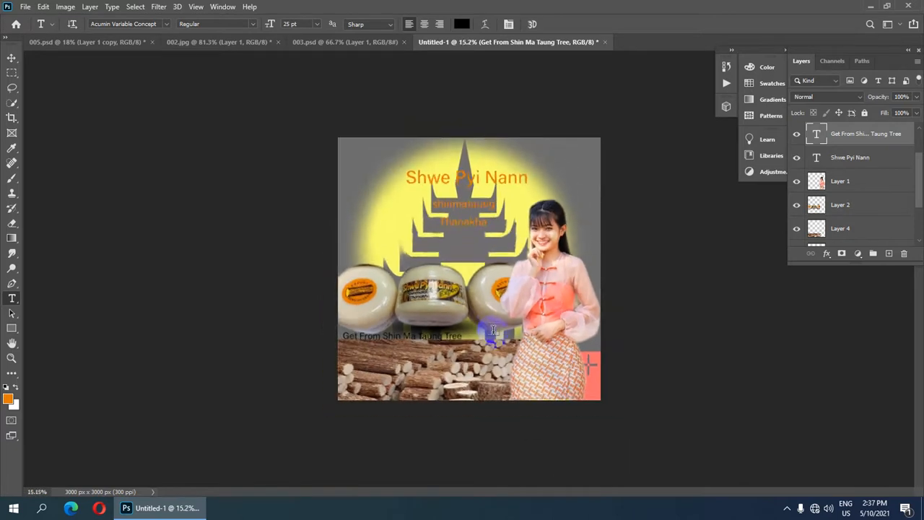
scroll(478, 262, up, 1)
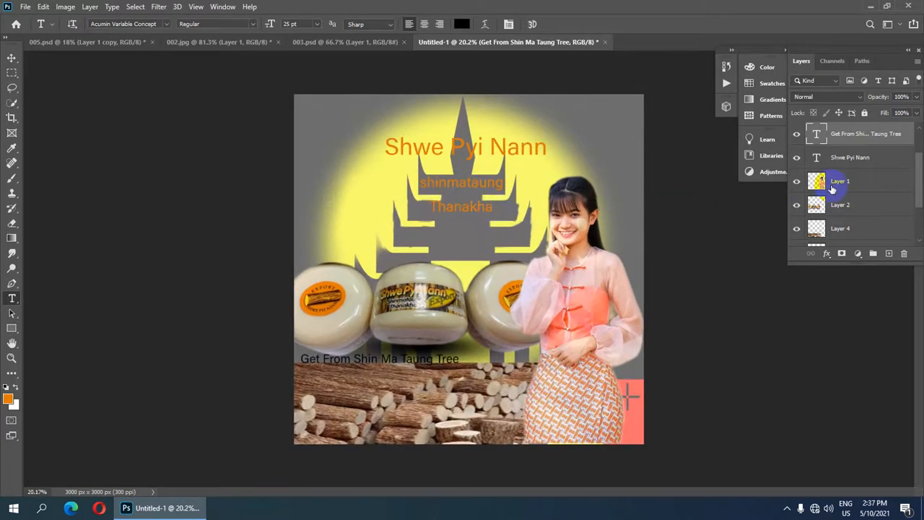
scroll(832, 191, down, 3)
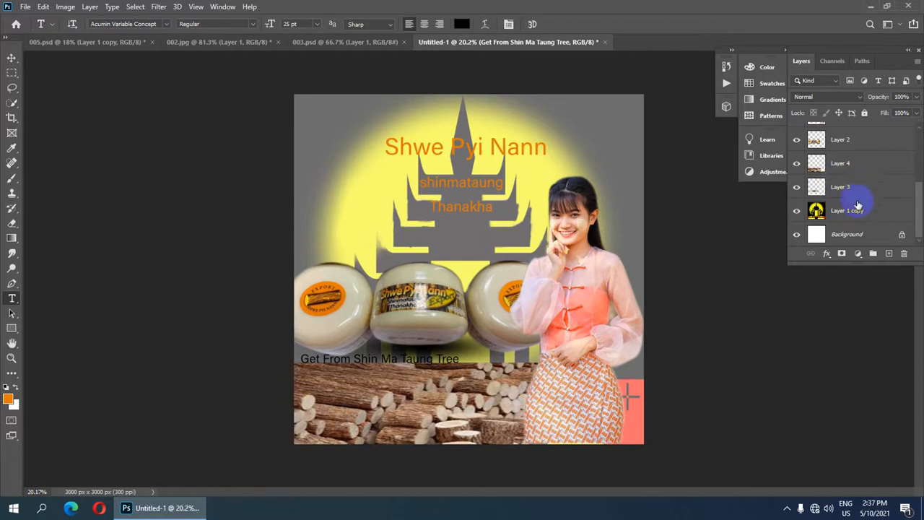
click(840, 215)
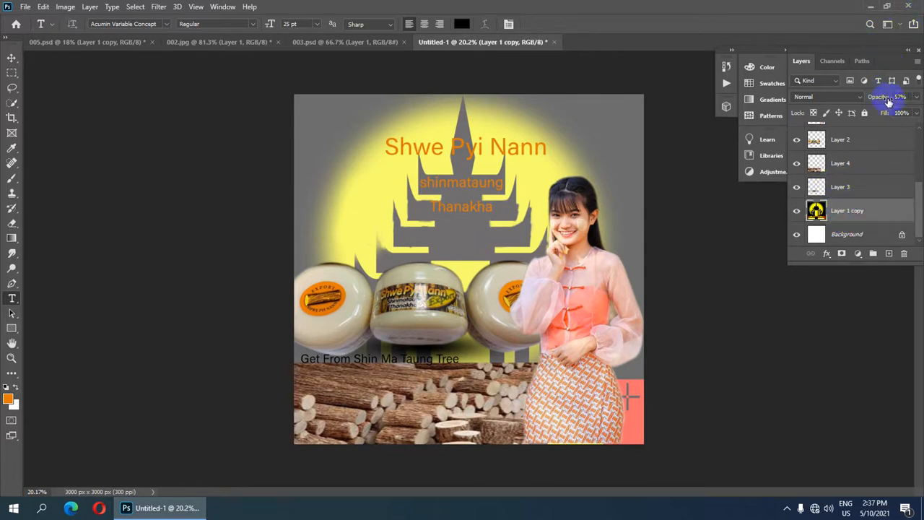
drag(888, 99, 895, 98)
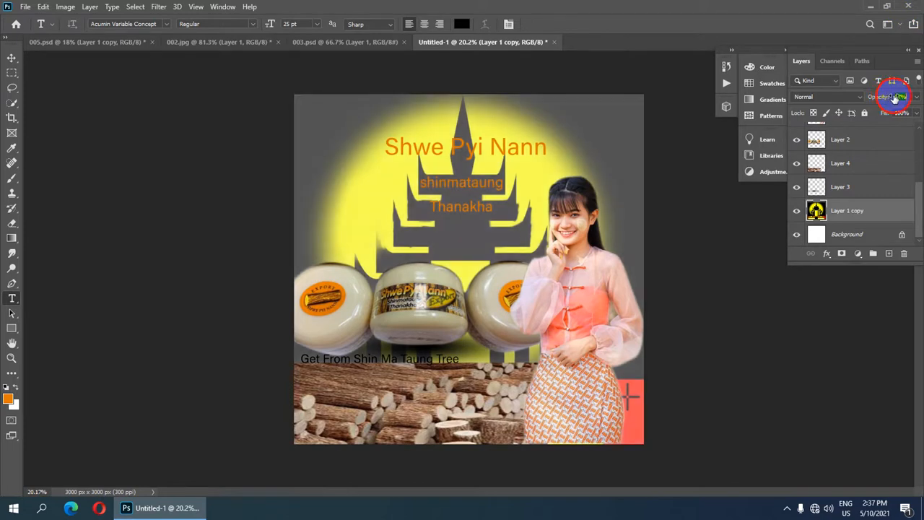
drag(893, 98, 900, 97)
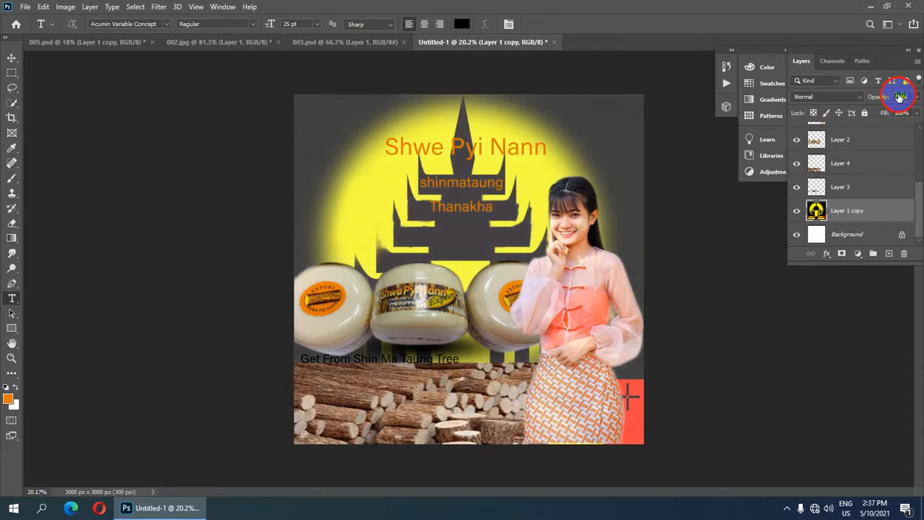
Flatten all text and picture layers of the advertisement into a single Background layer.
scroll(513, 272, down, 2)
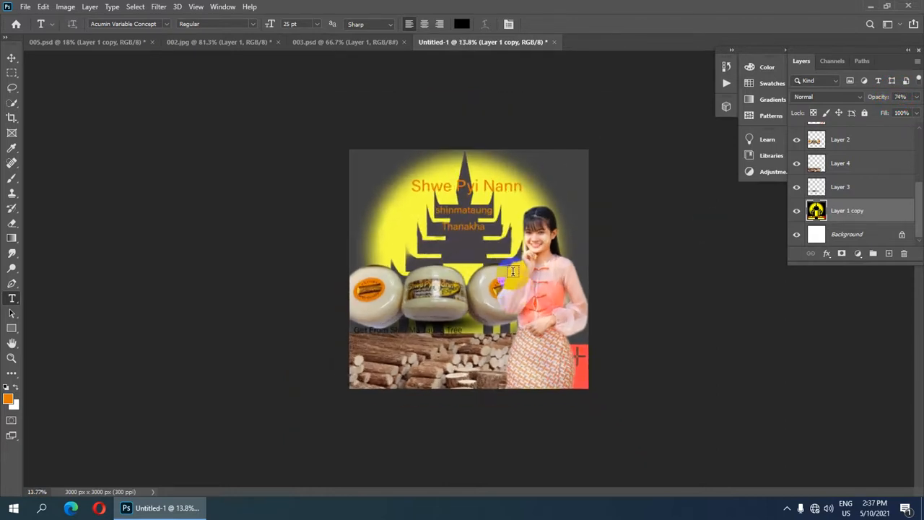
scroll(513, 271, up, 1)
scroll(517, 258, up, 1)
scroll(516, 259, down, 2)
scroll(517, 258, up, 1)
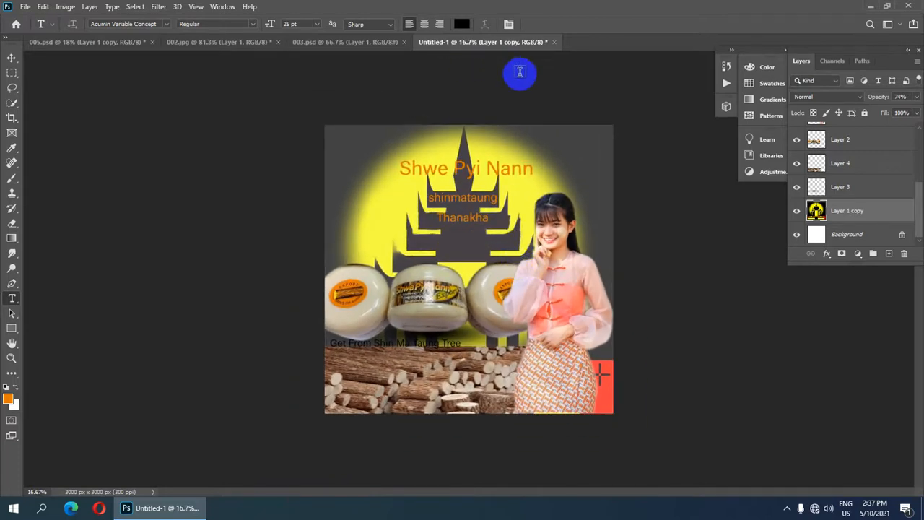
scroll(823, 181, up, 3)
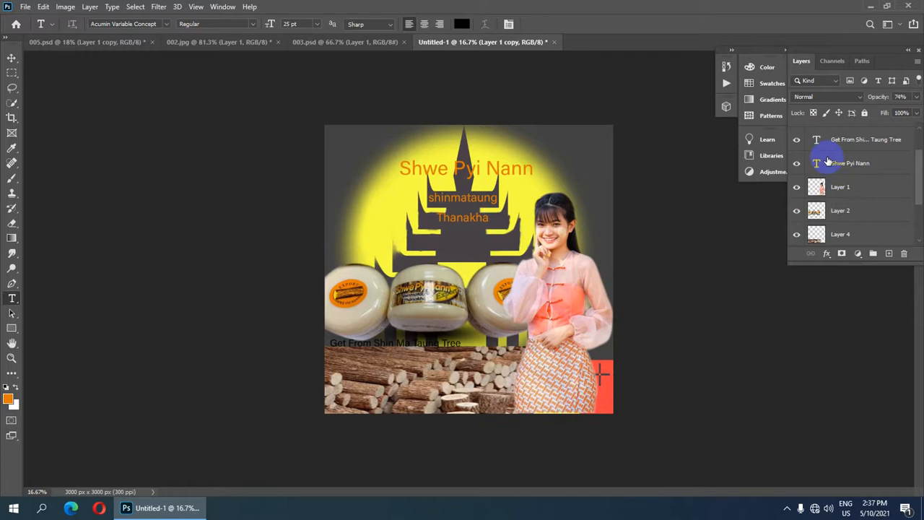
scroll(828, 159, down, 3)
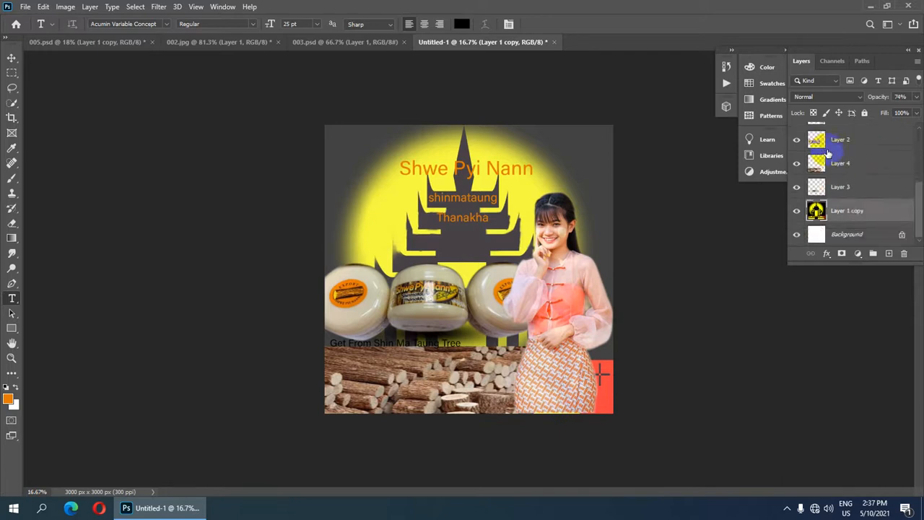
scroll(827, 154, up, 3)
scroll(828, 154, down, 4)
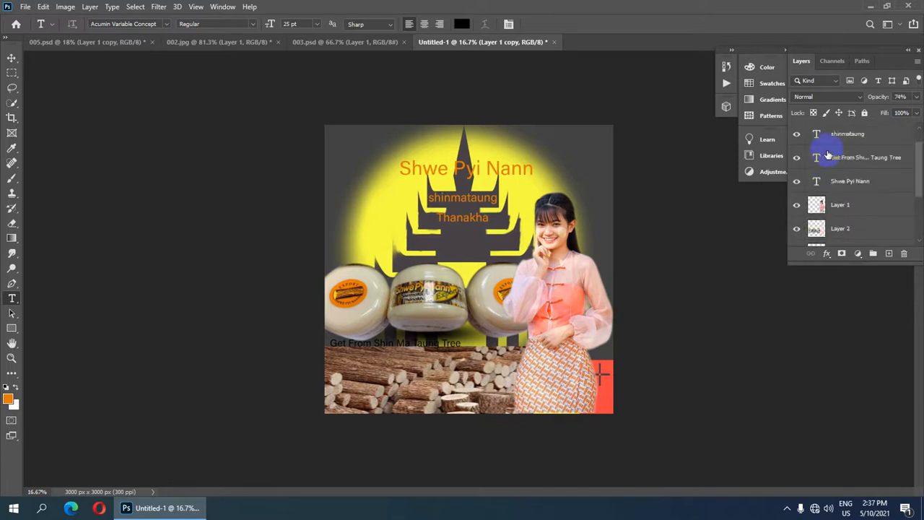
scroll(828, 154, up, 4)
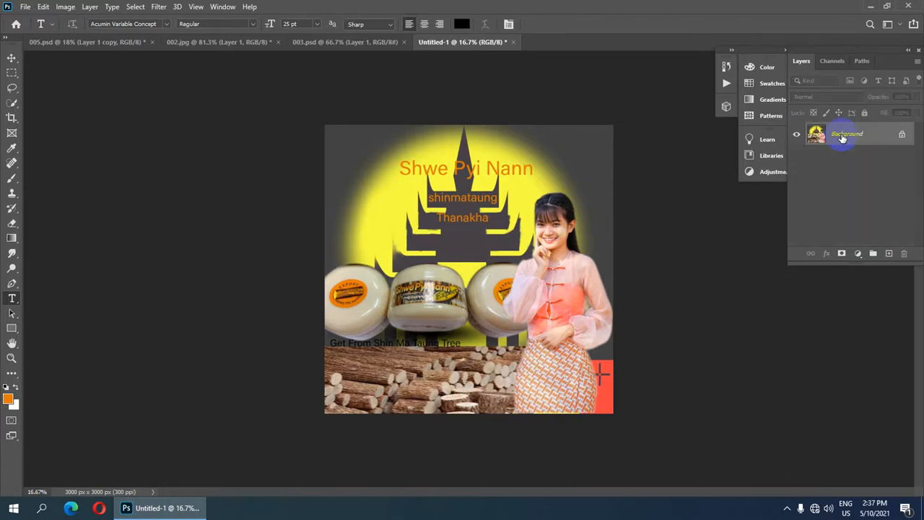
Open Save As for the flattened advertisement, naming the file "Shwe Pyi Nann" and choosing the JPEG format.
scroll(475, 269, down, 1)
scroll(474, 269, up, 2)
scroll(439, 249, down, 3)
scroll(437, 248, up, 4)
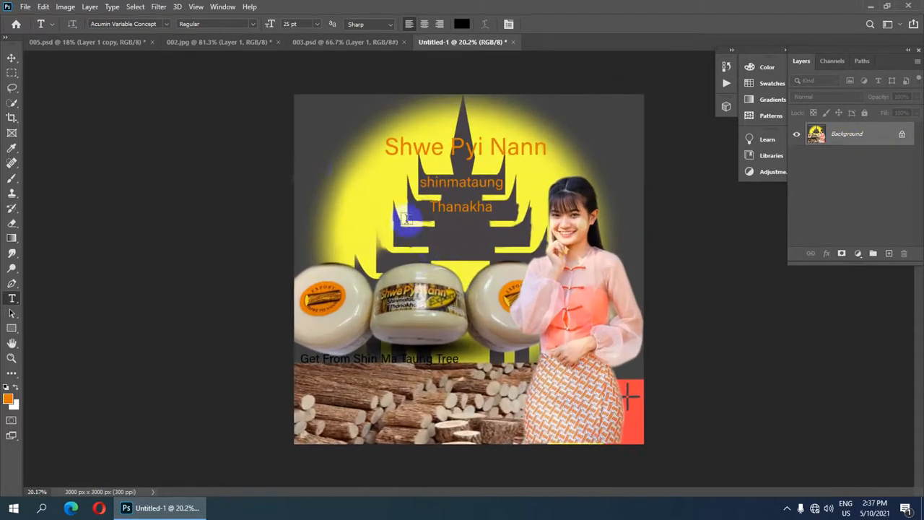
click(25, 7)
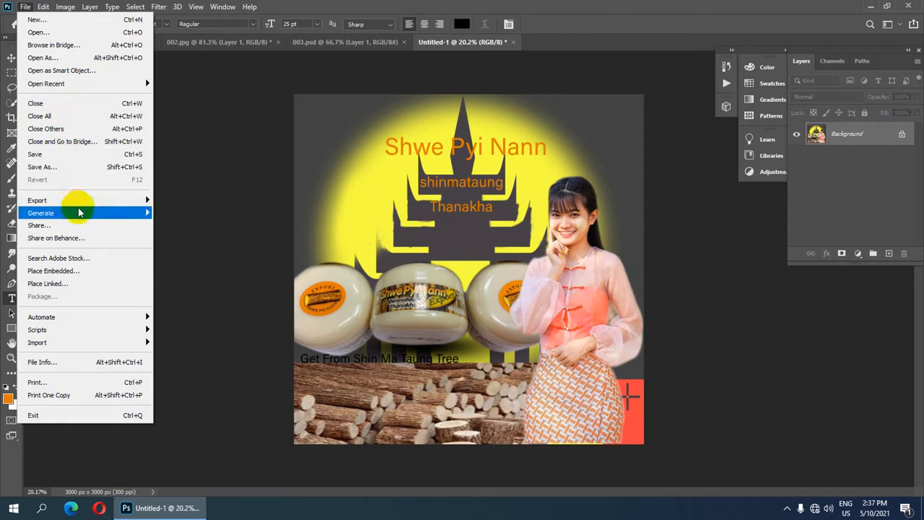
click(84, 169)
click(536, 361)
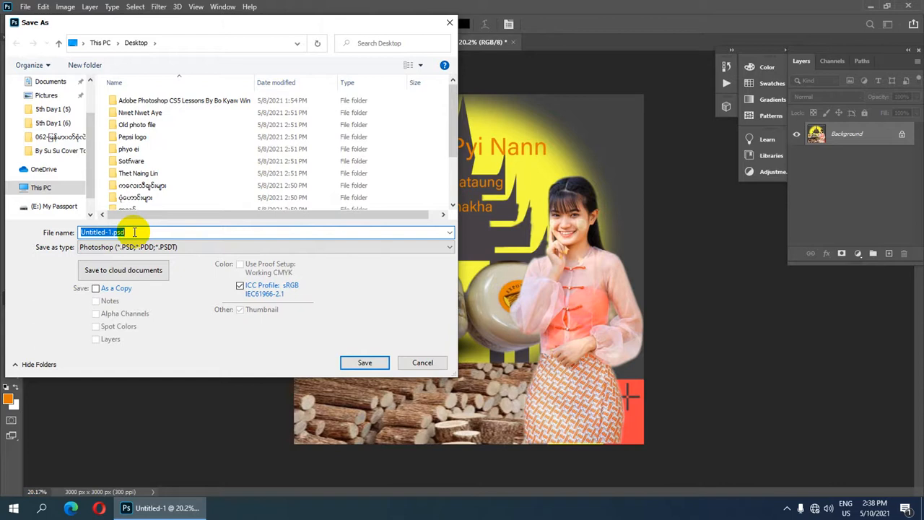
text(Shwe Pyi Nann)
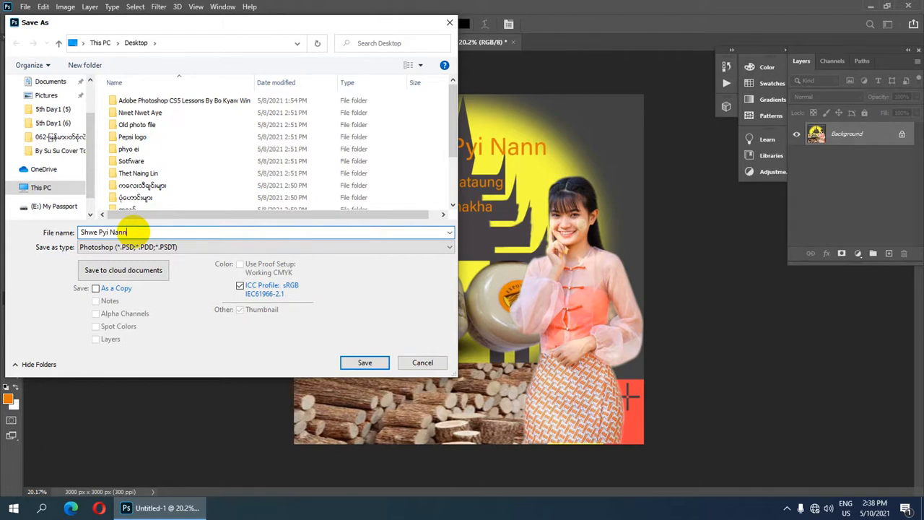
click(192, 249)
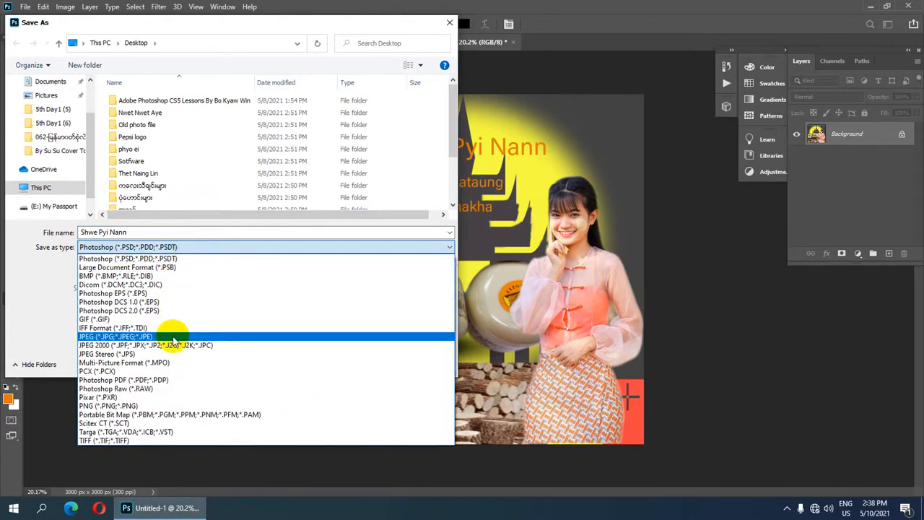
click(173, 337)
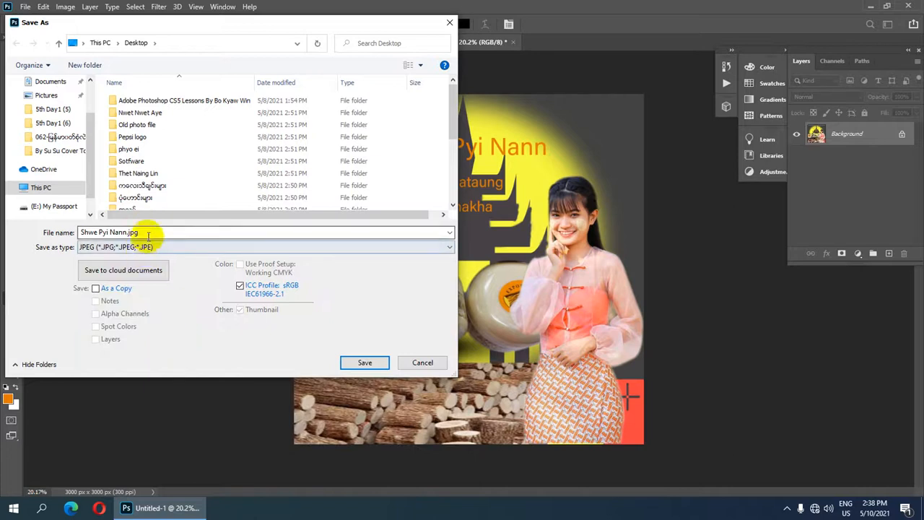
Save the JPEG to the Desktop with Maximum quality 12 and the Progressive format option with 3 scans.
scroll(52, 130, up, 2)
click(47, 106)
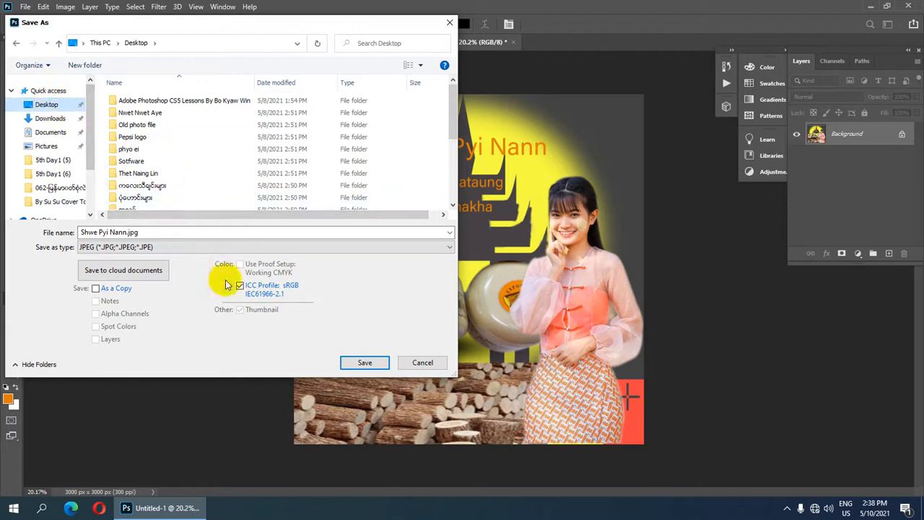
click(363, 362)
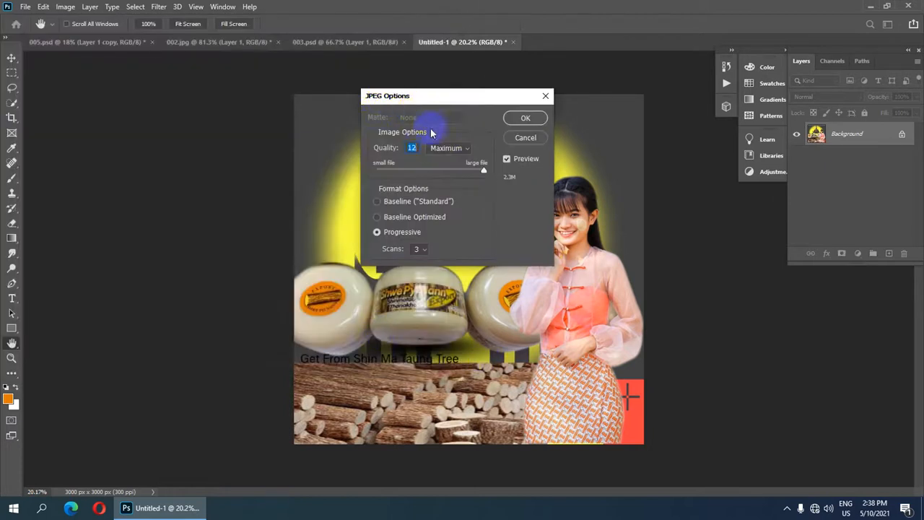
click(531, 118)
Examine the saved advertisement at several magnifications.
scroll(497, 163, down, 2)
scroll(476, 227, up, 4)
scroll(478, 225, down, 2)
scroll(478, 227, up, 1)
scroll(478, 226, up, 1)
scroll(477, 221, down, 2)
scroll(477, 220, up, 2)
scroll(480, 218, down, 1)
scroll(480, 218, down, 5)
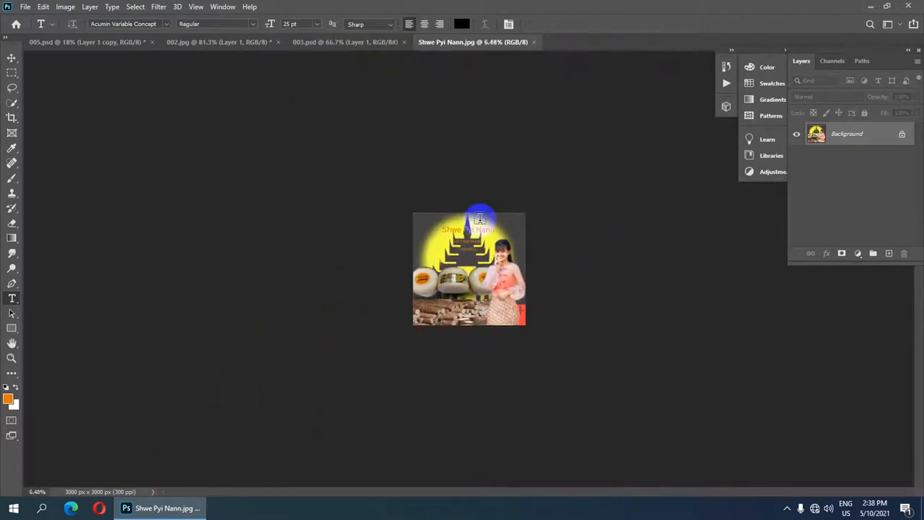